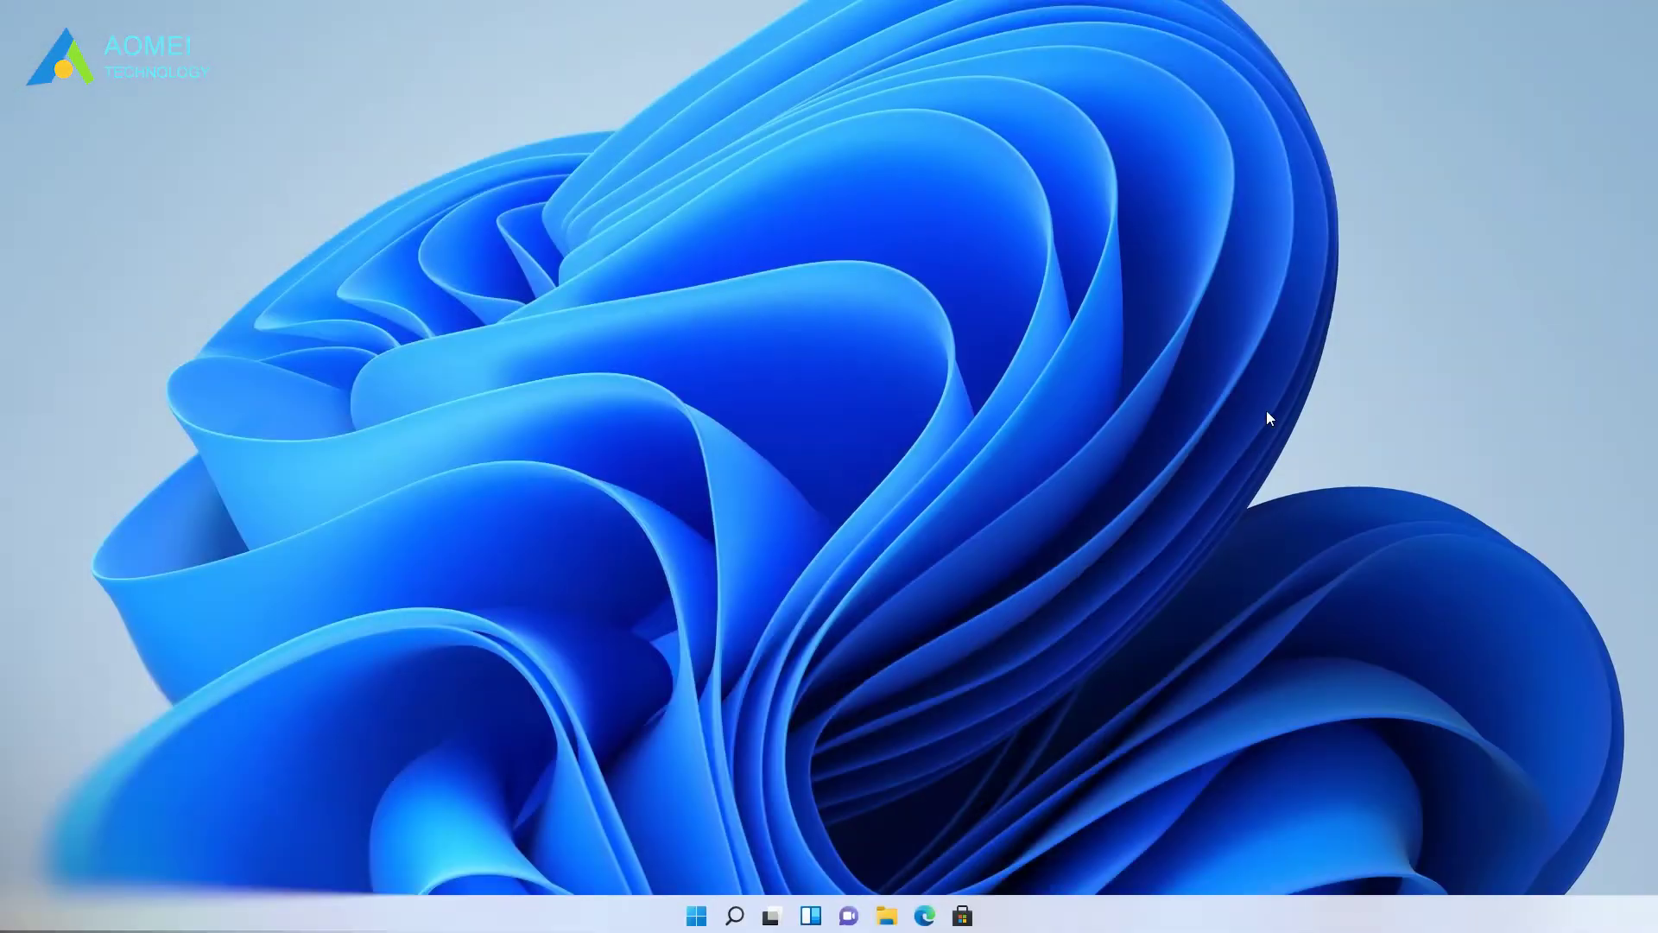
# Turn off BitLocker for New Volume (E:) from Control Panel's BitLocker Drive Encryption page and confirm decryption.
pyautogui.moveTo(745, 922)
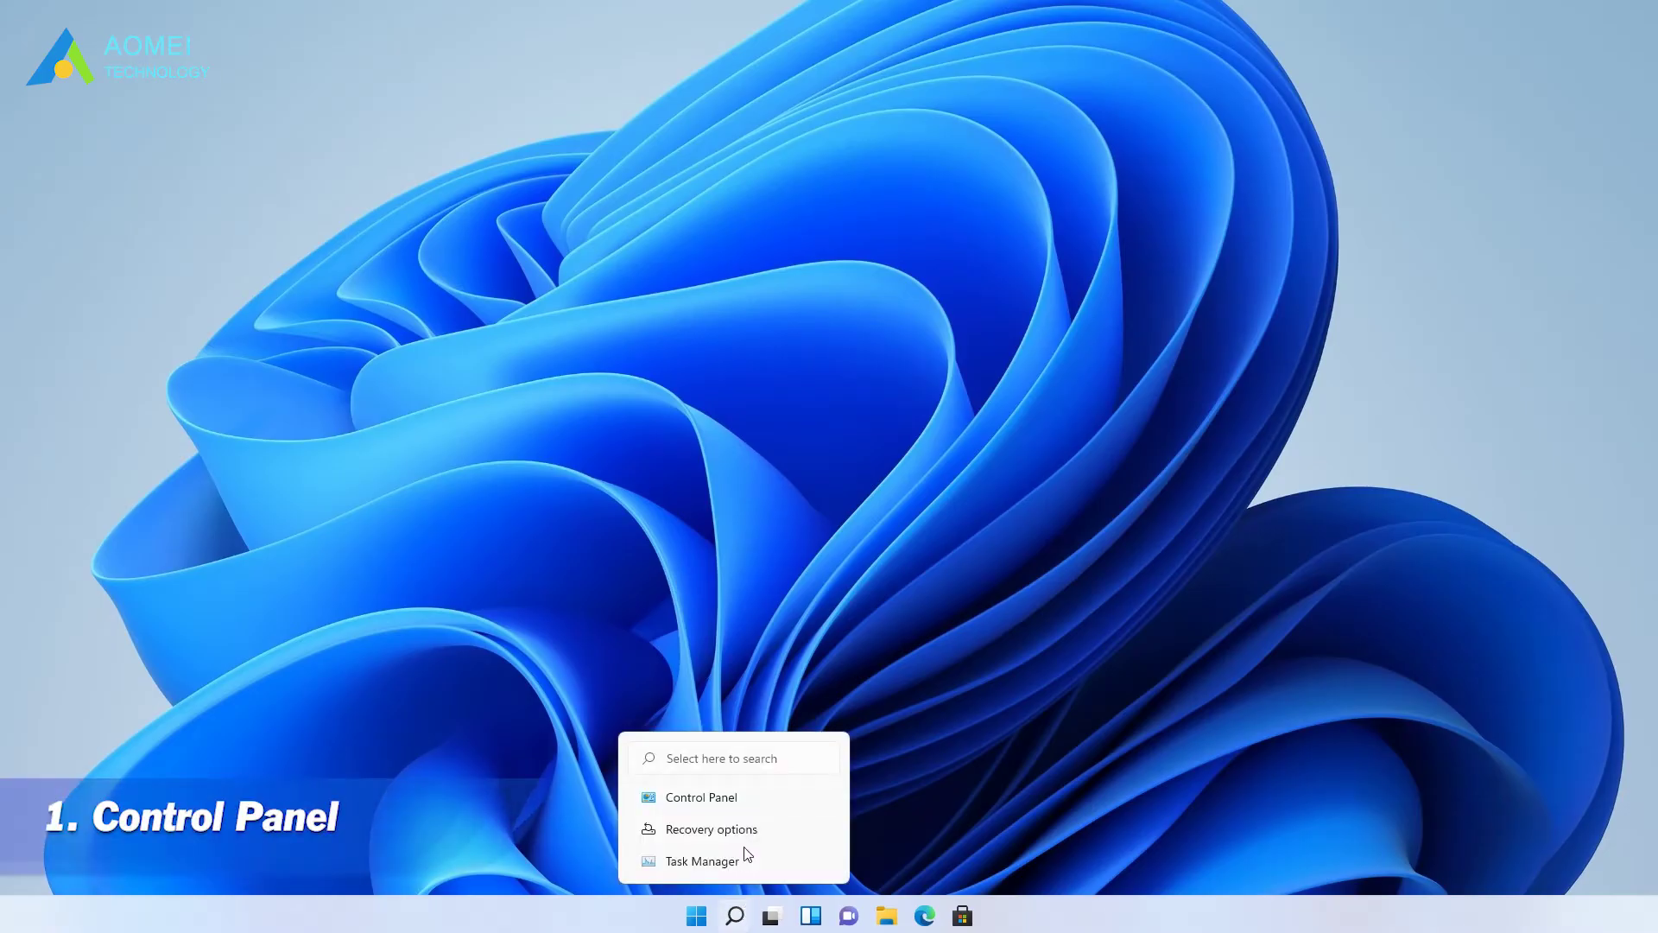
pyautogui.click(747, 804)
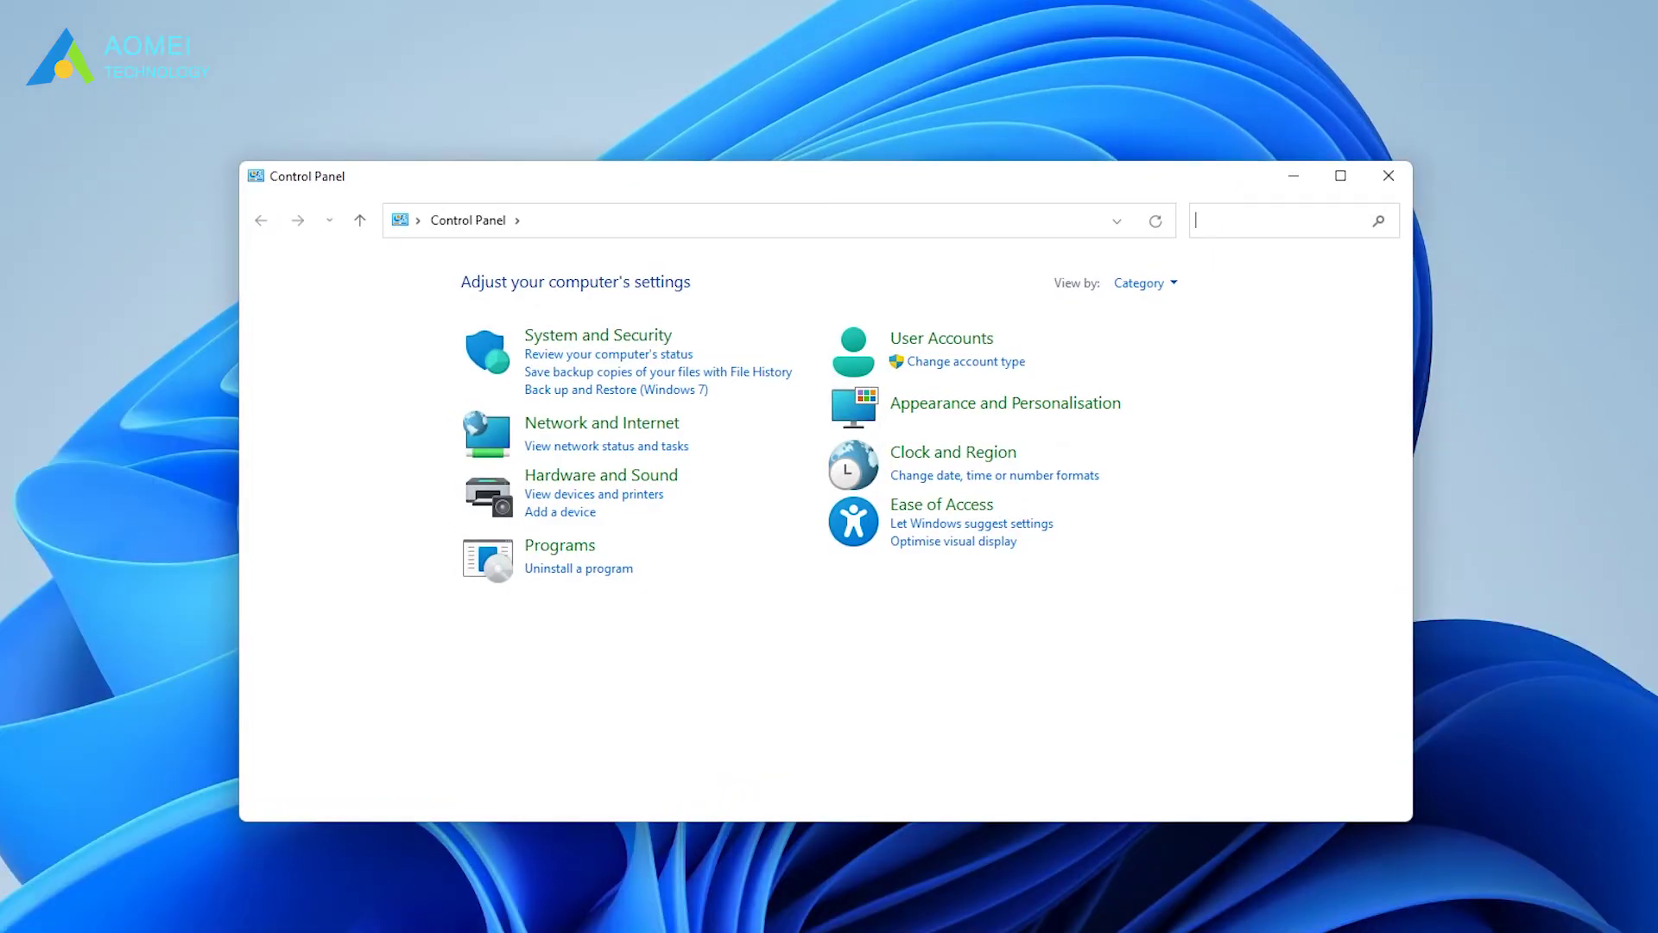
pyautogui.click(654, 335)
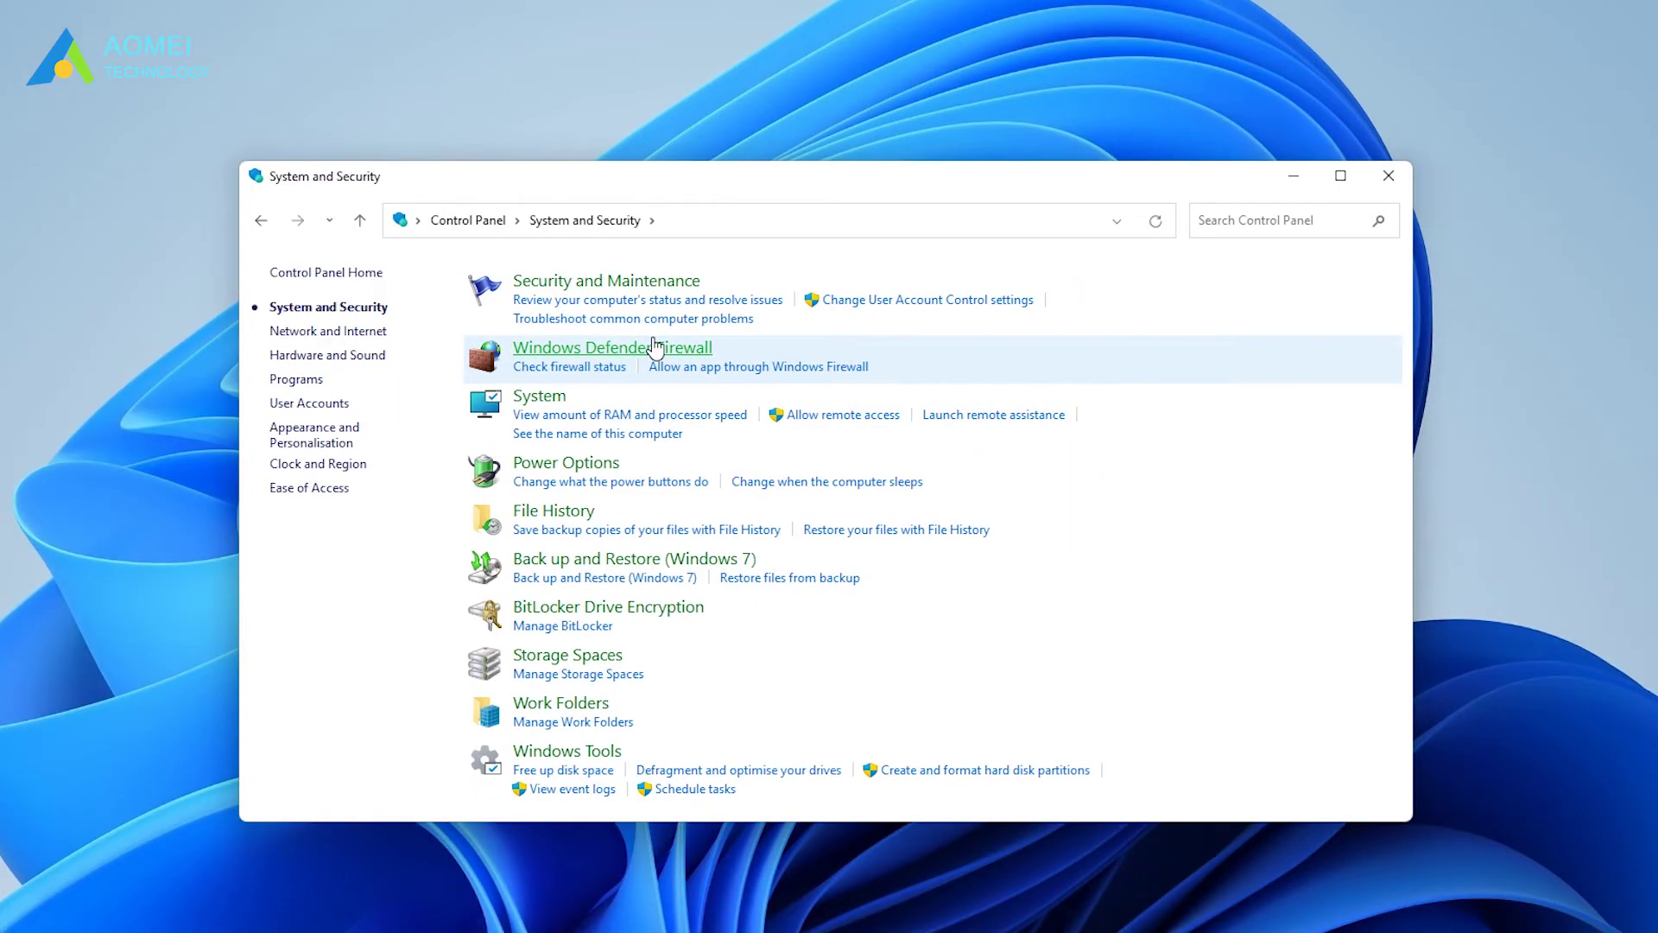
pyautogui.click(649, 614)
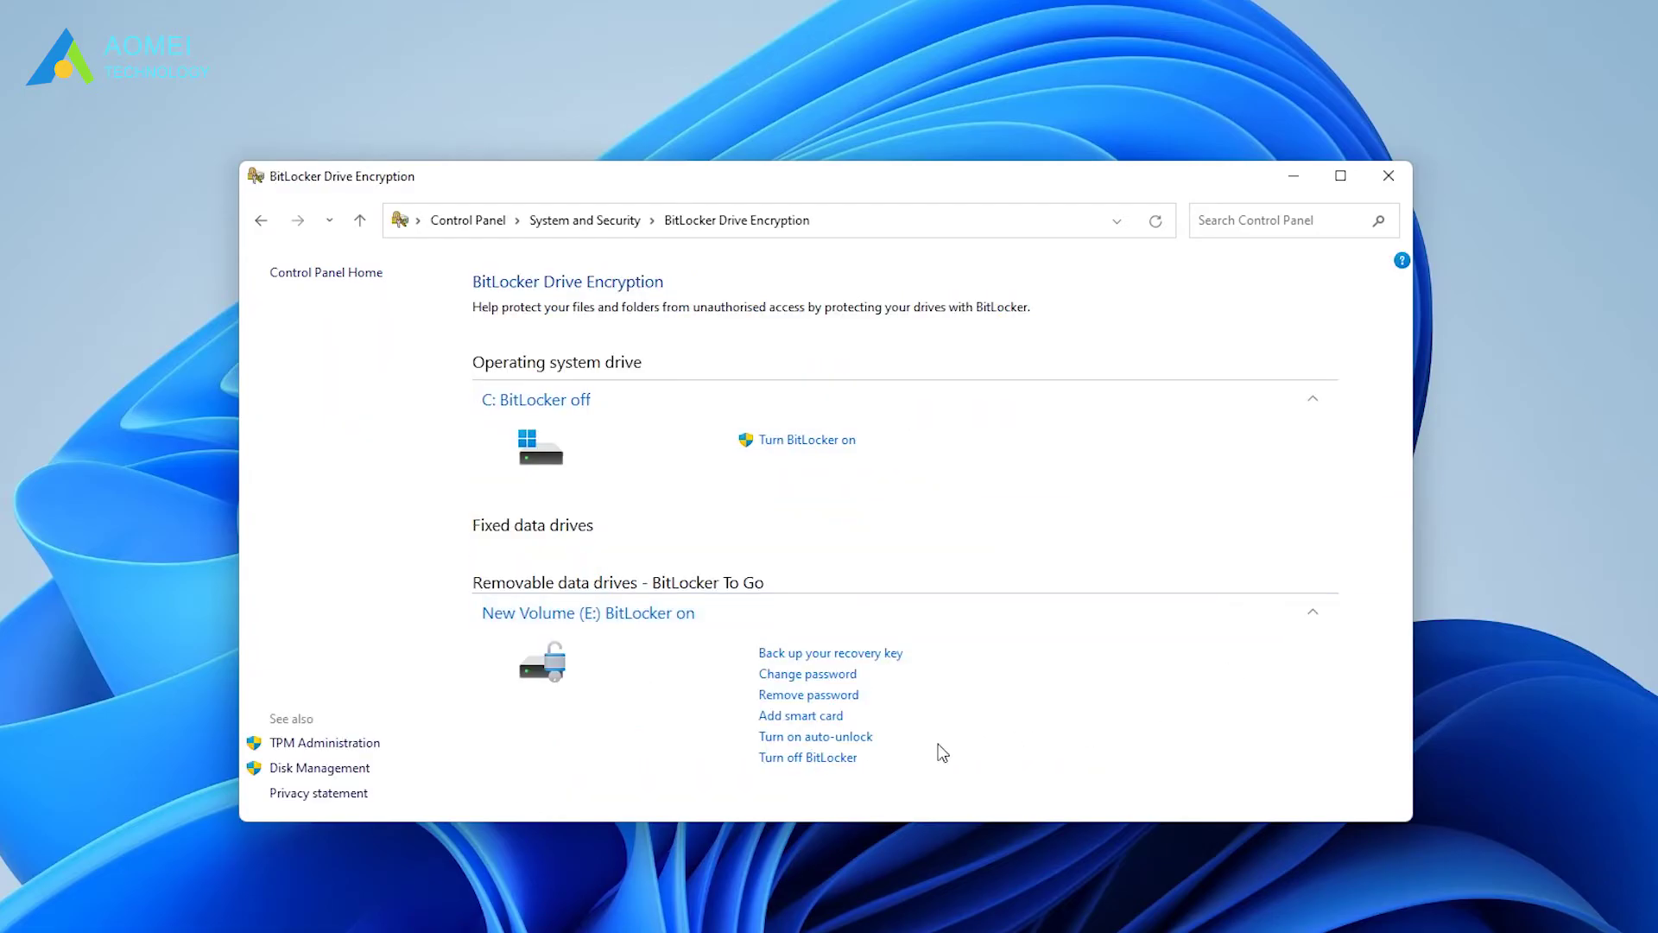
pyautogui.click(826, 760)
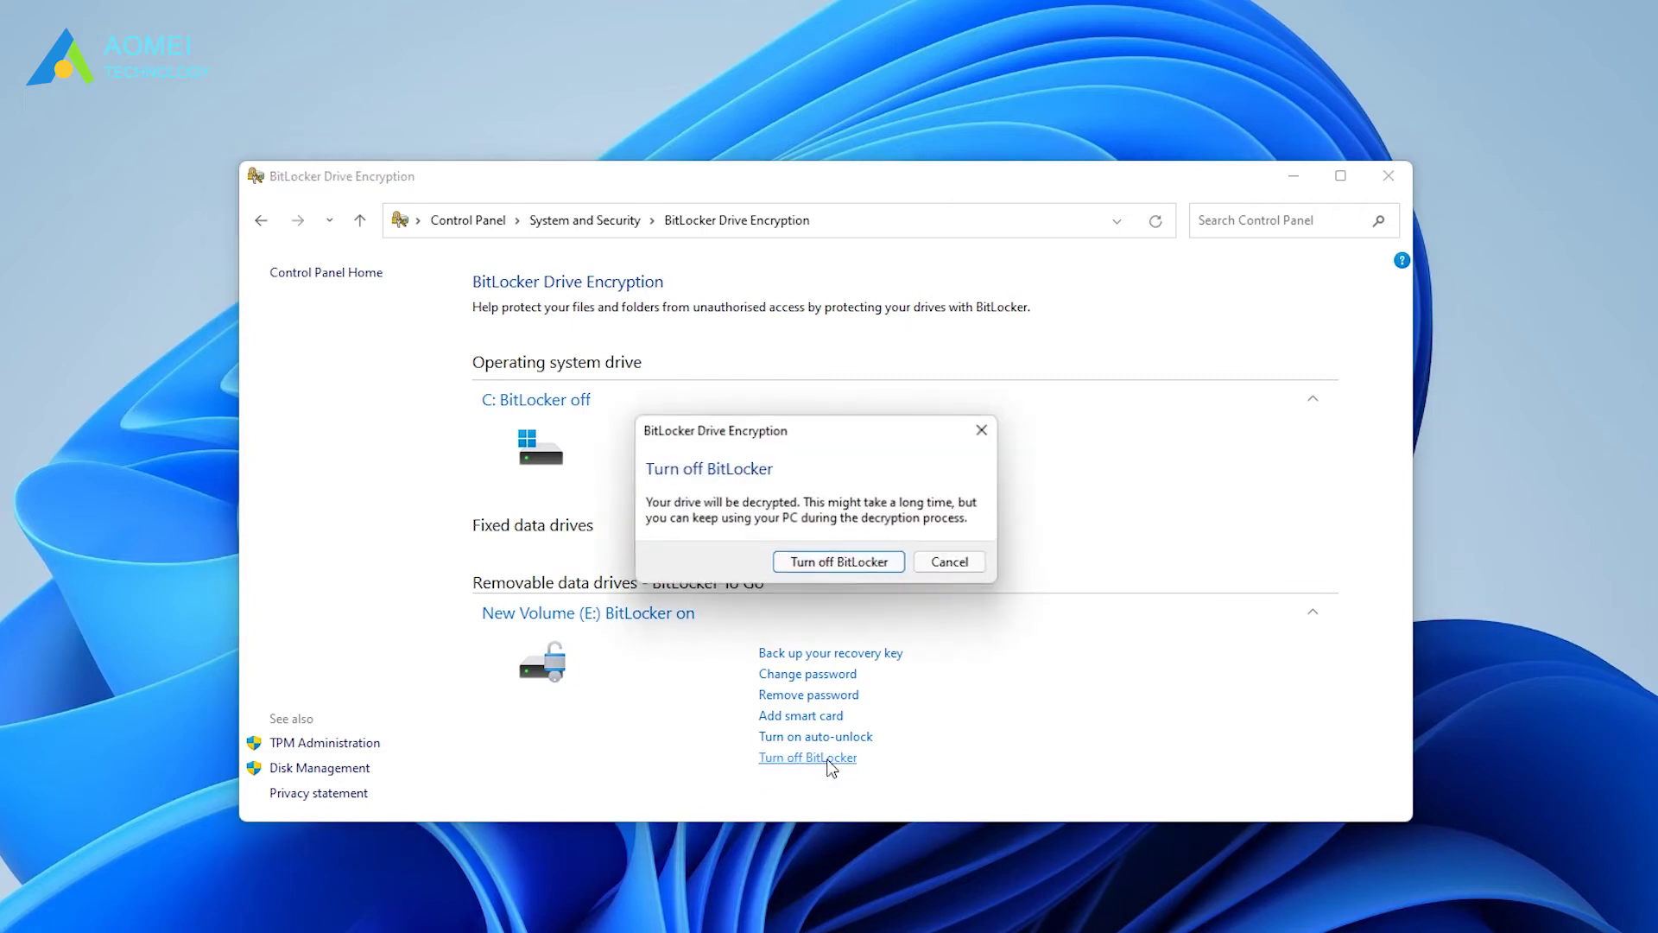
pyautogui.click(859, 561)
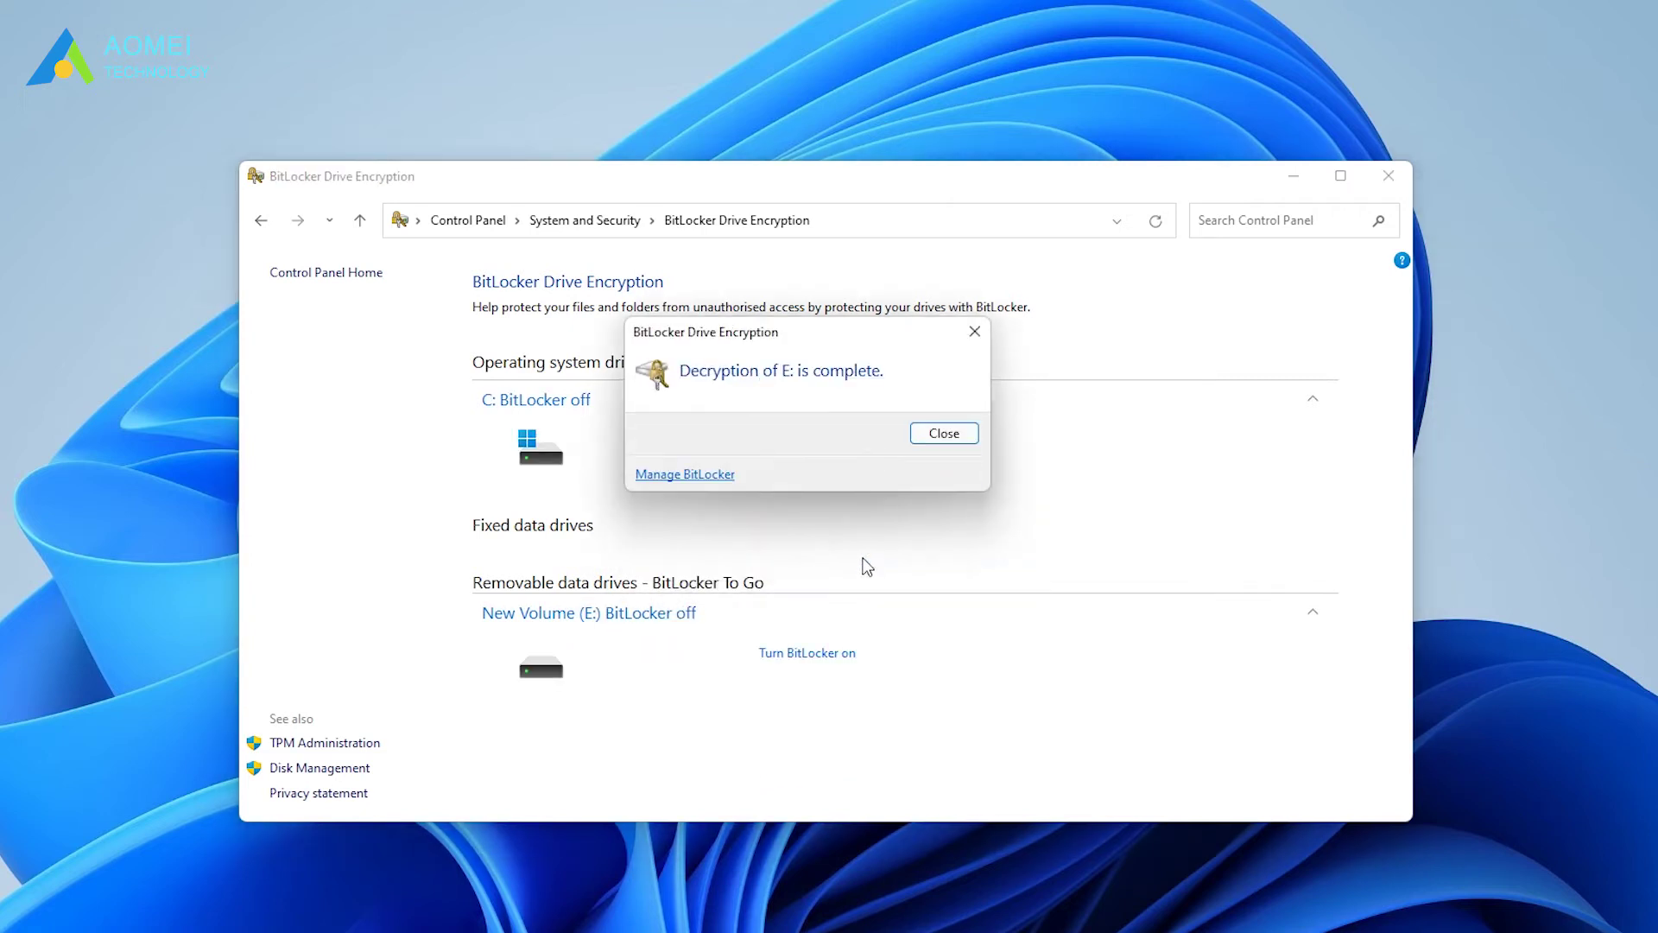
pyautogui.click(966, 436)
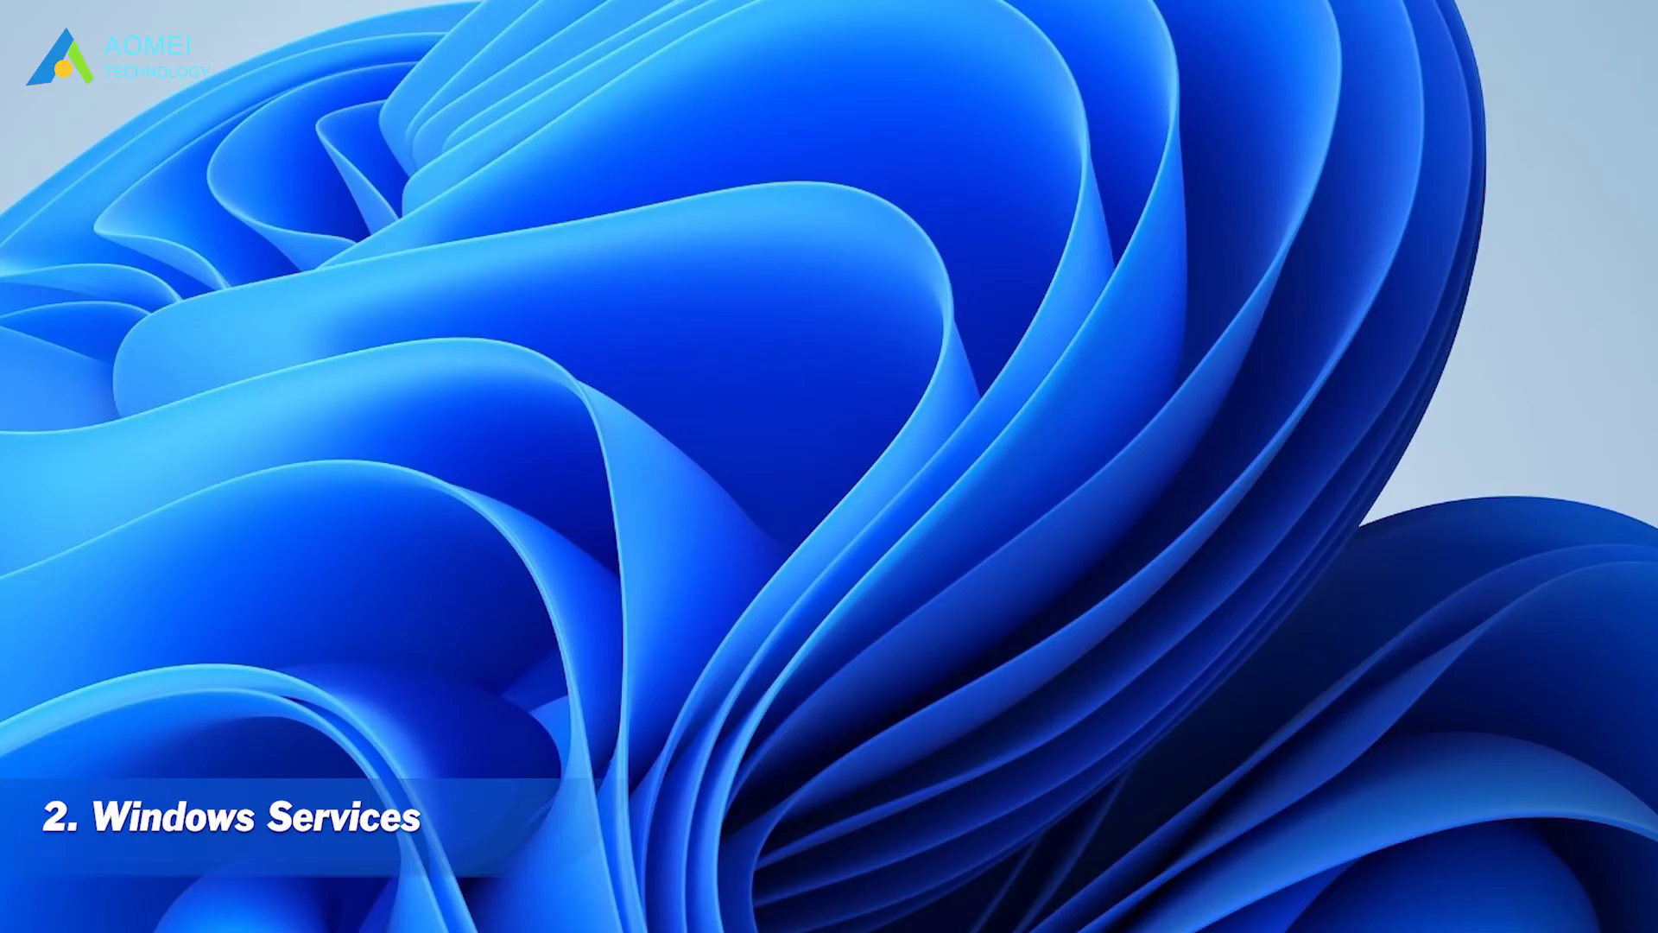
# Open services.msc and set the BitLocker Drive Encryption Service startup type to Disabled.
pyautogui.press('super+r')
pyautogui.moveTo(666, 652); pyautogui.dragTo(889, 484)
pyautogui.click(834, 595)
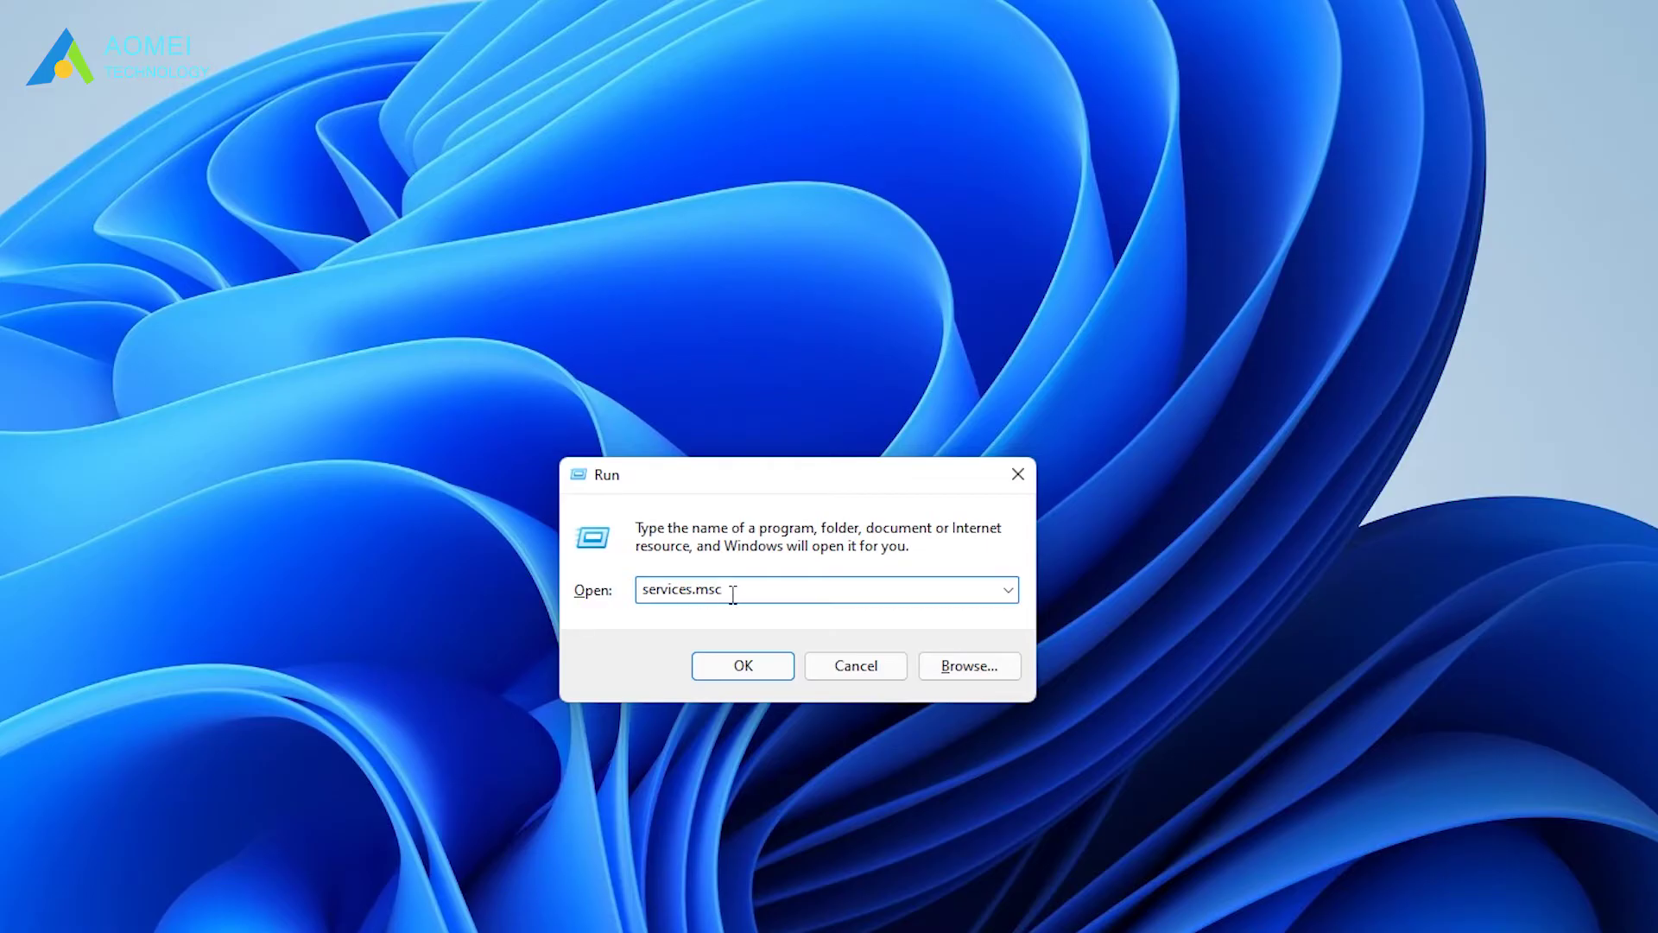
pyautogui.click(744, 667)
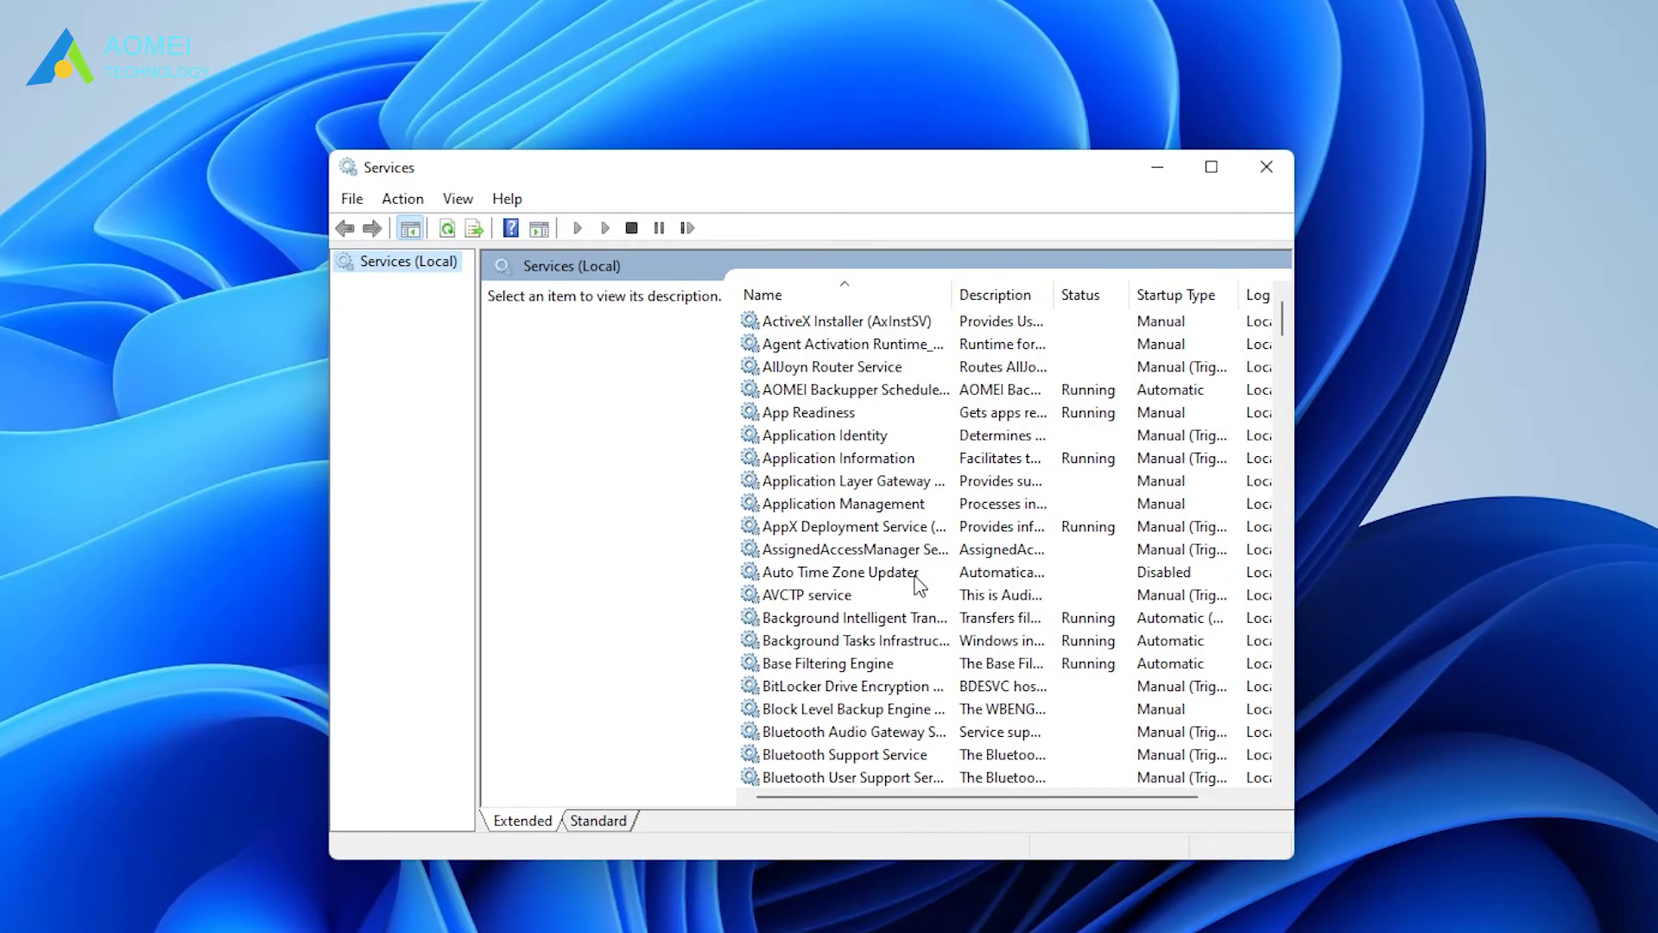
pyautogui.scroll(-2, 918, 585)
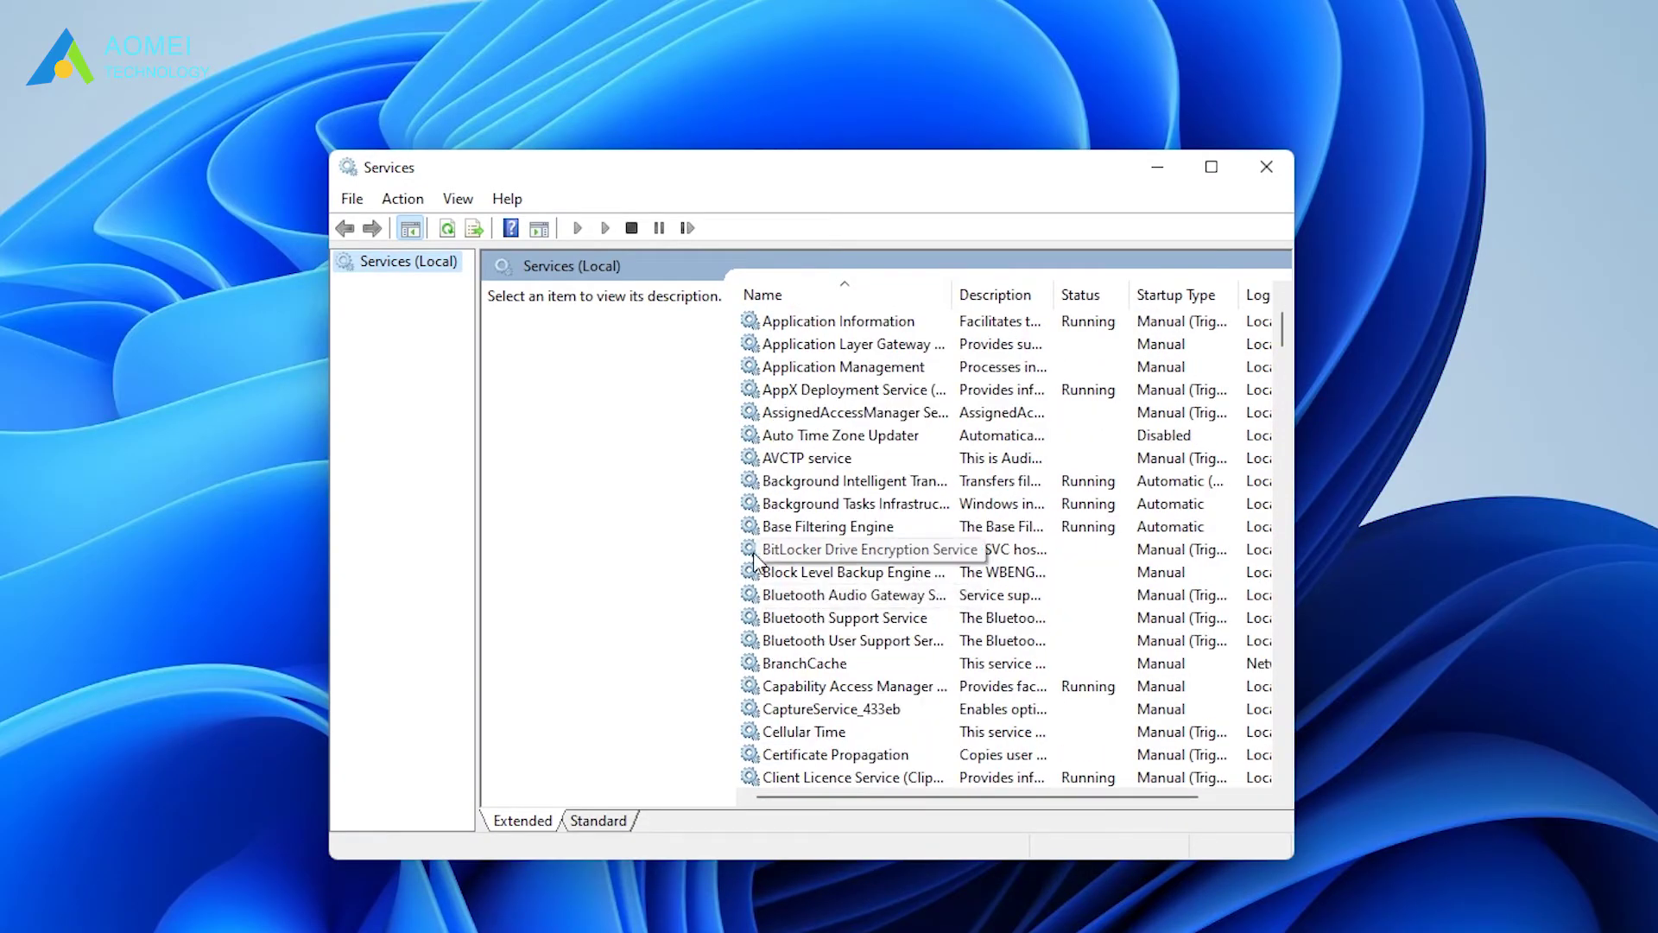
pyautogui.doubleClick(886, 552)
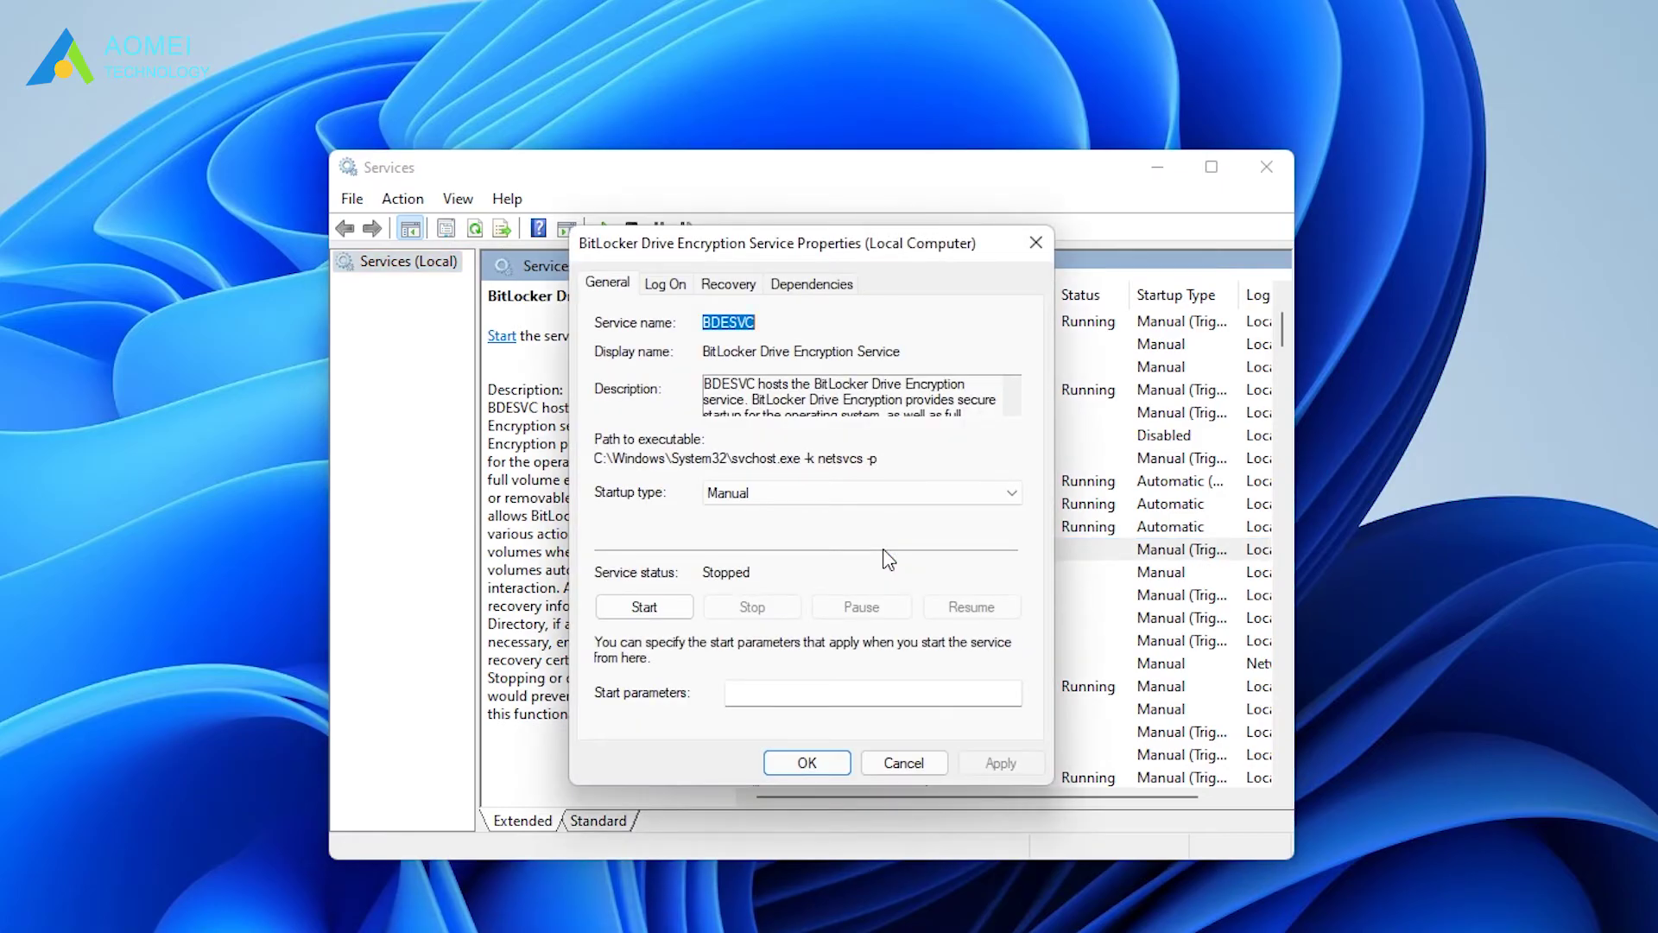
pyautogui.click(1010, 494)
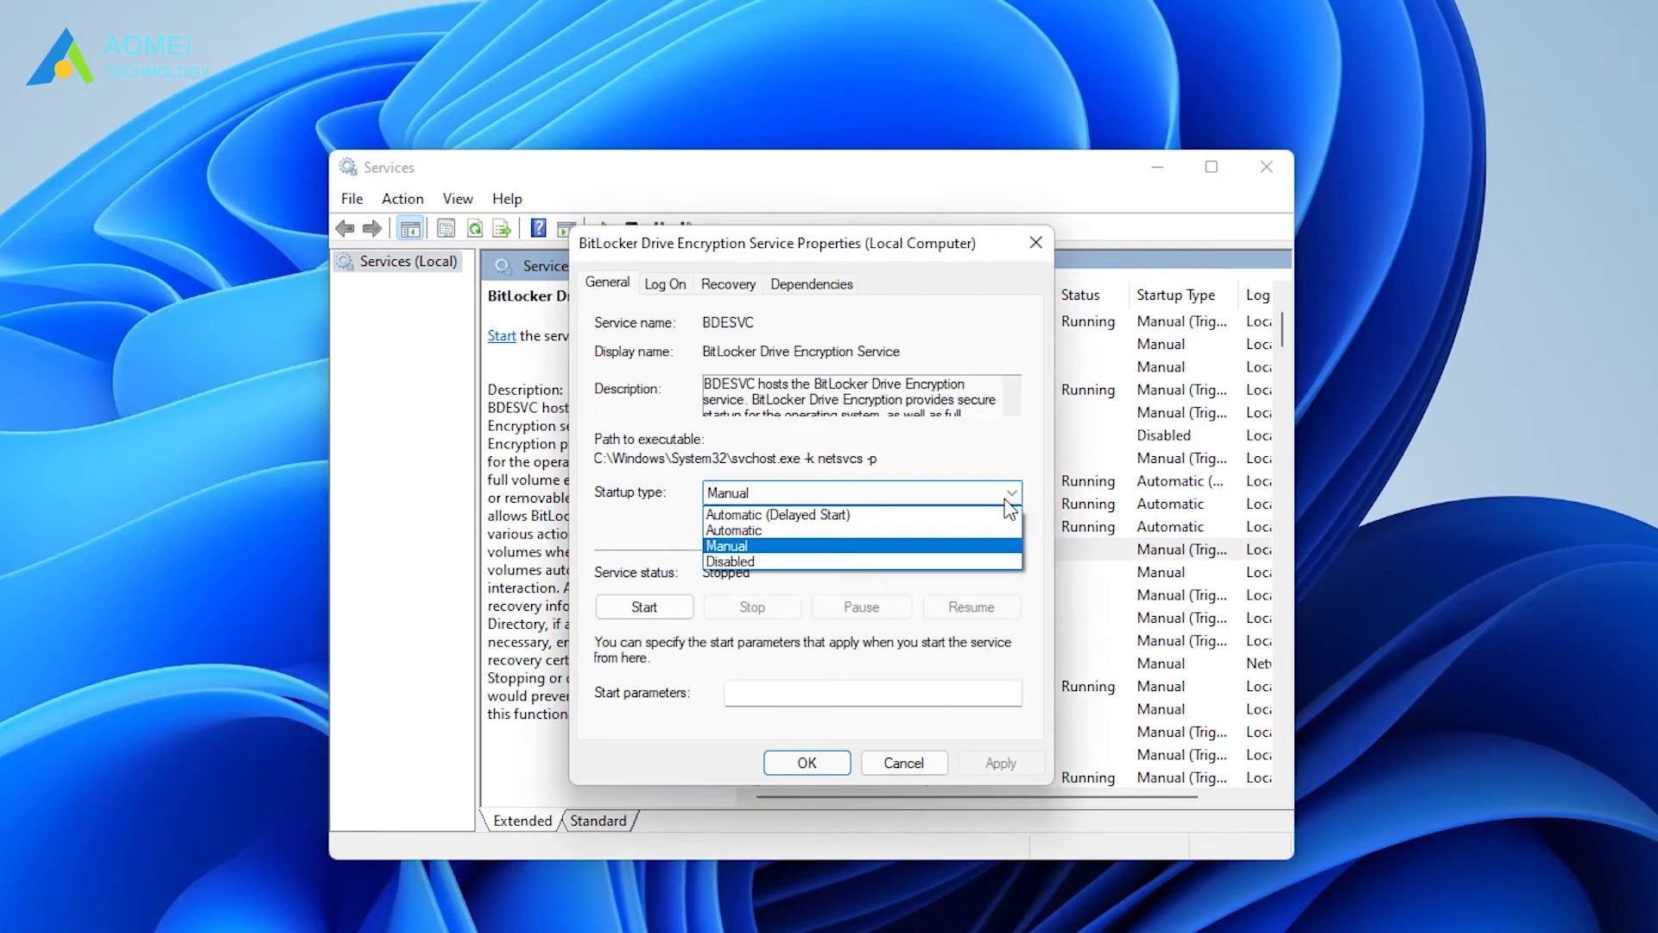
pyautogui.click(923, 561)
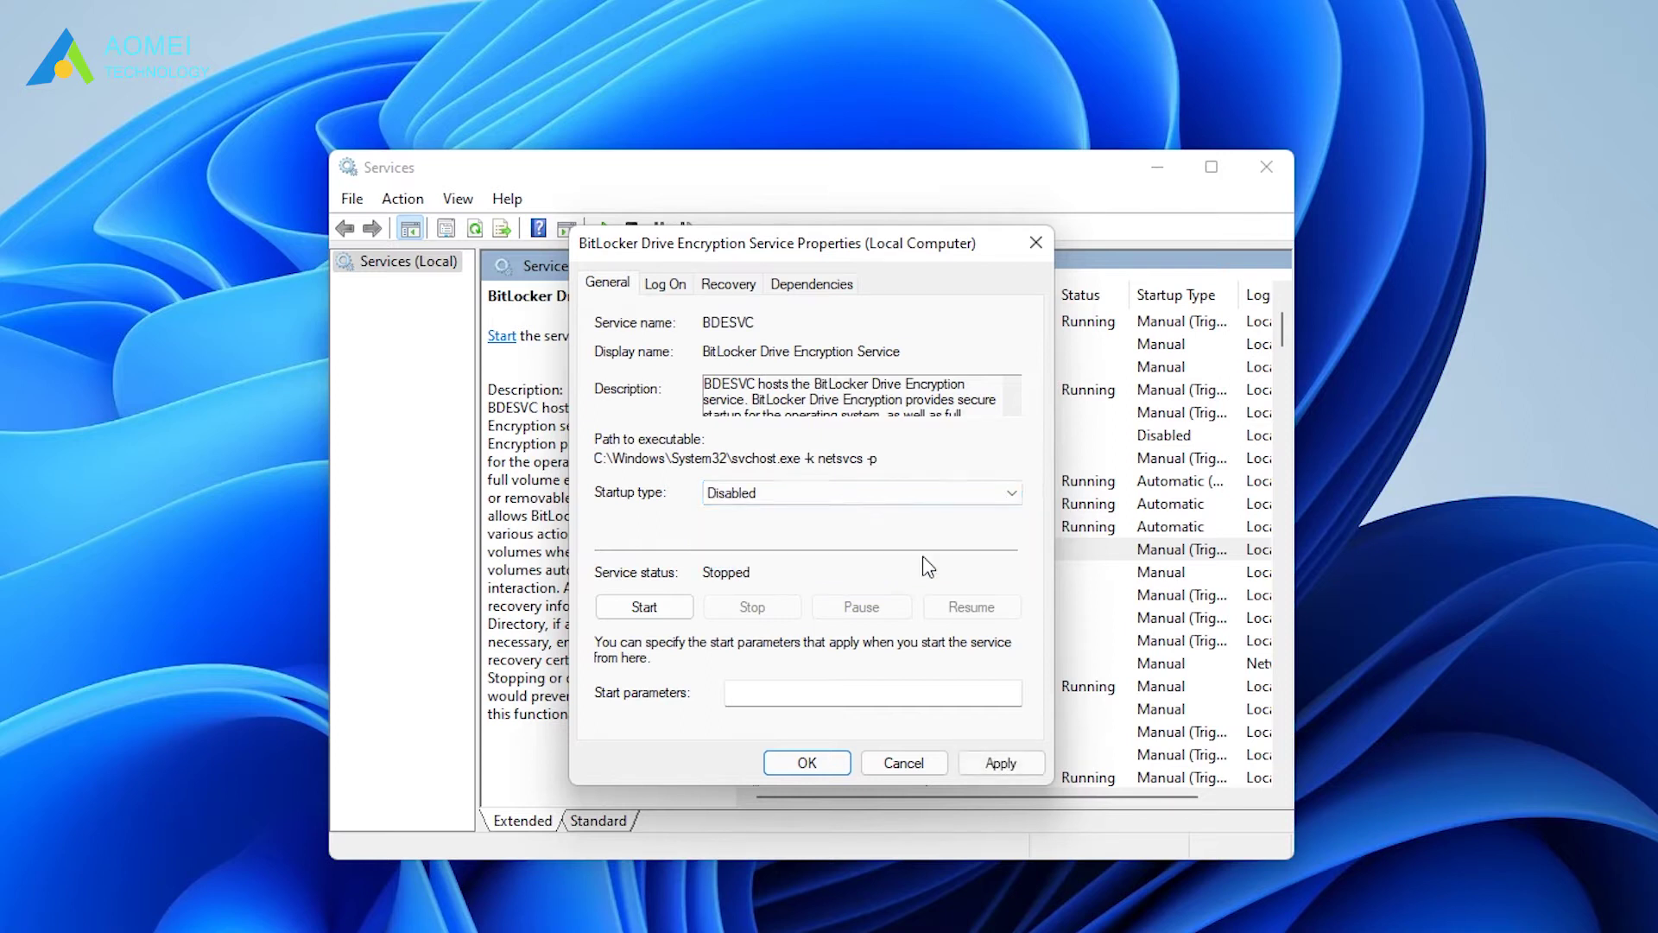
pyautogui.click(997, 761)
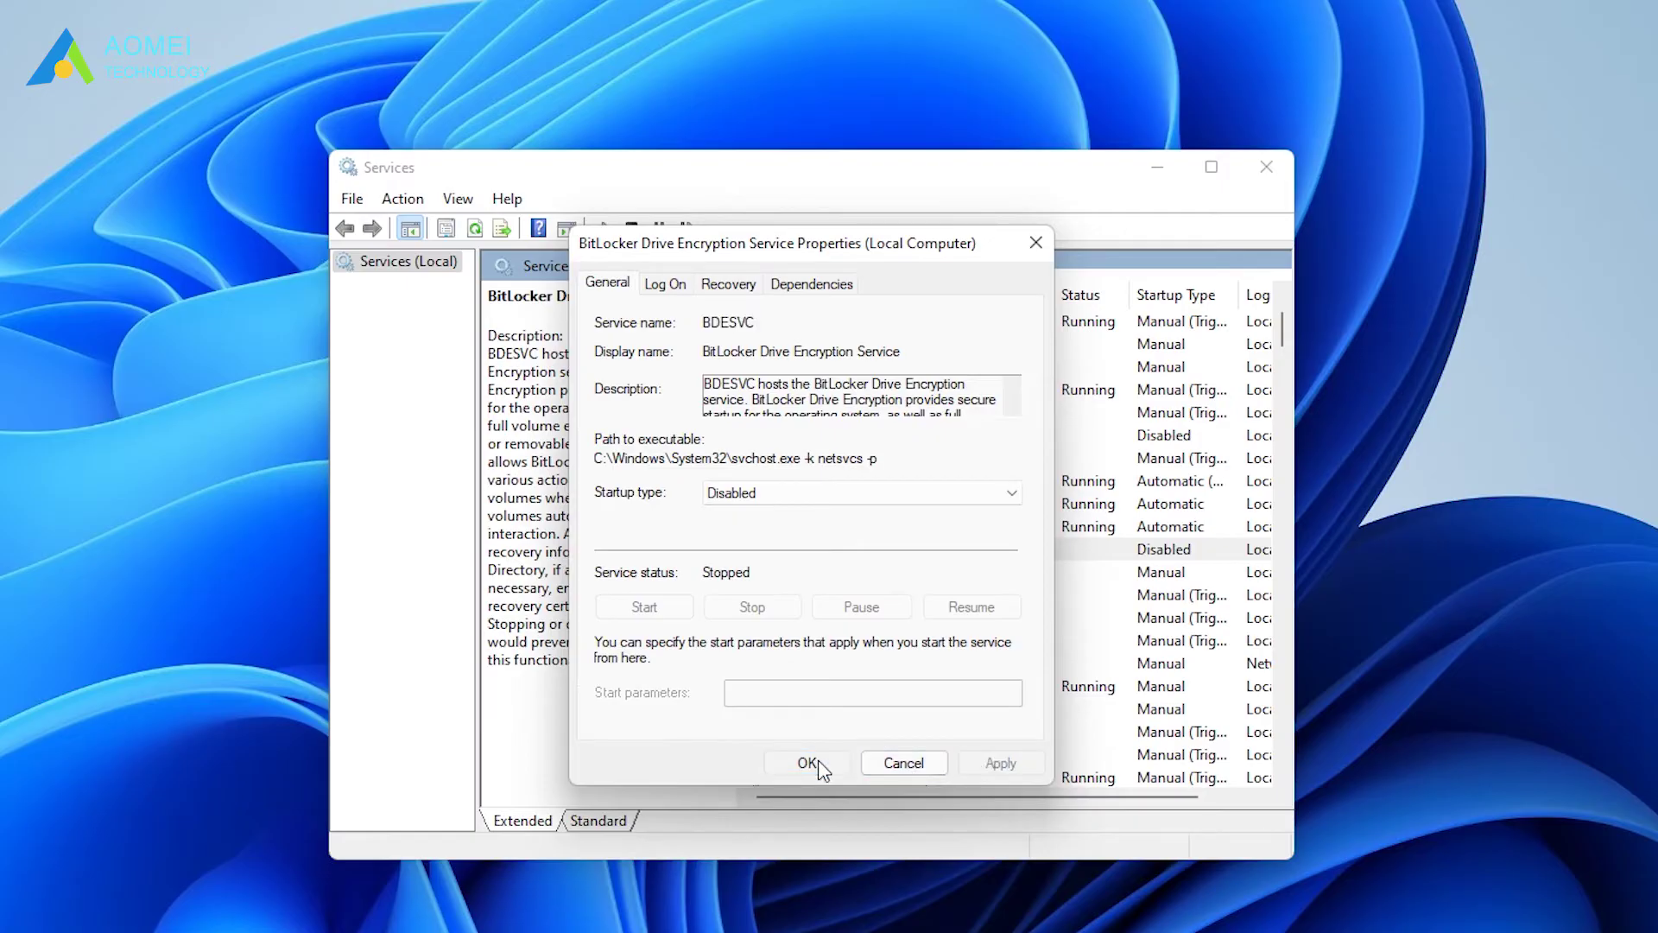
pyautogui.click(806, 762)
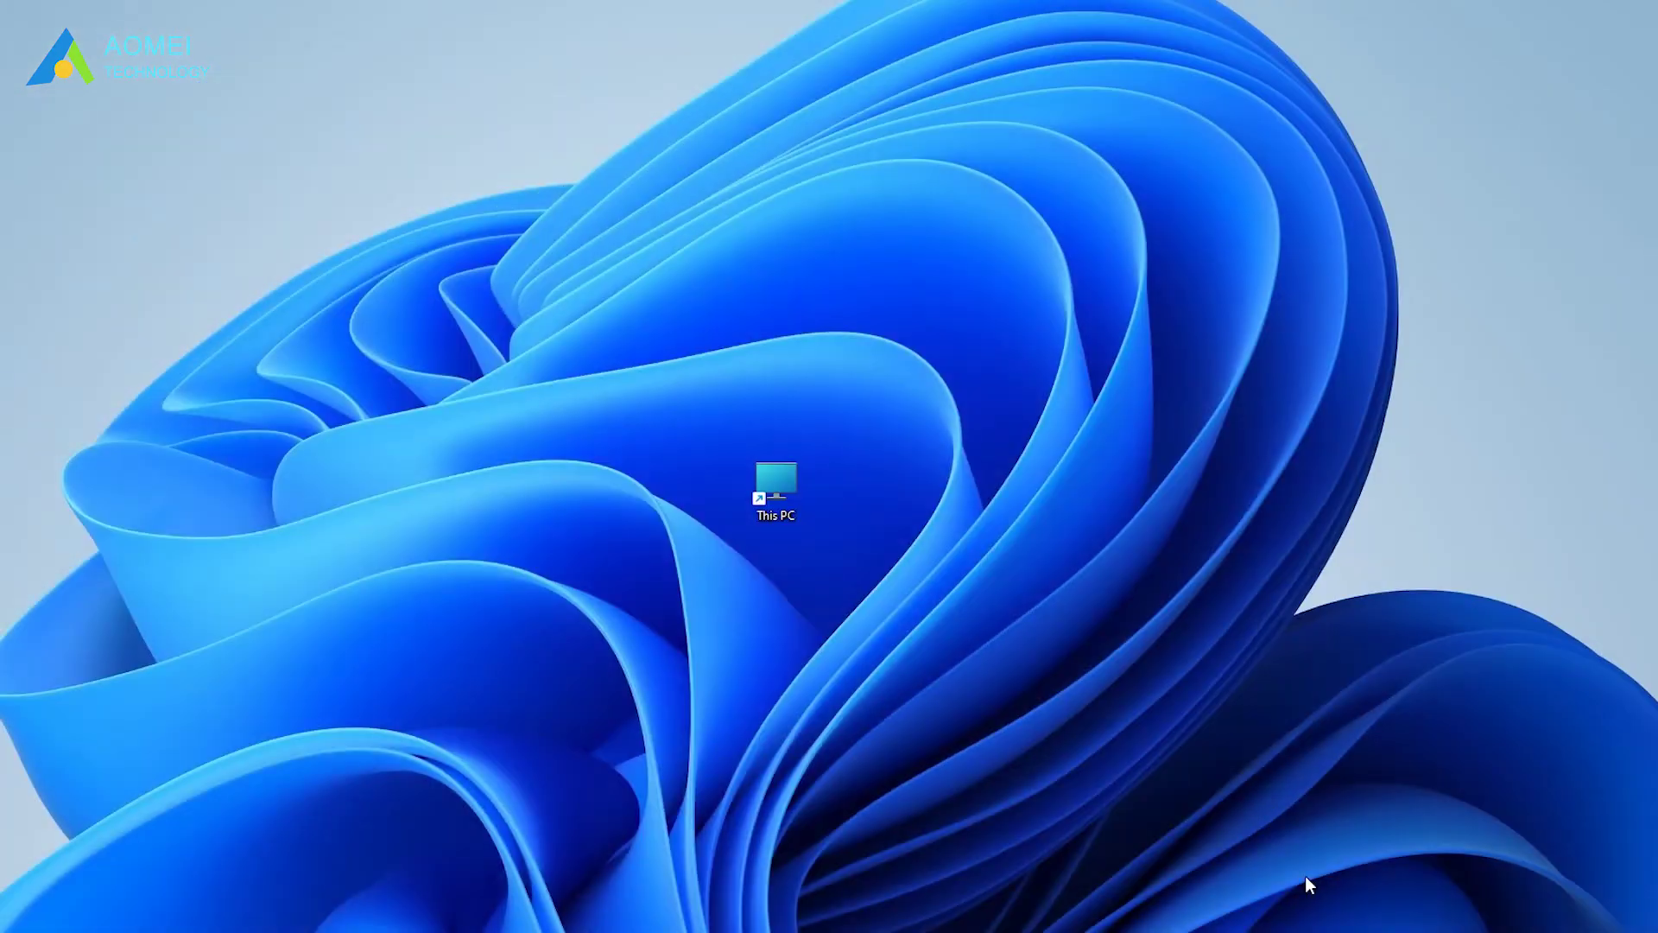
# From This PC, use Manage BitLocker on New Volume (E:) to turn BitLocker off and decrypt.
pyautogui.doubleClick(784, 519)
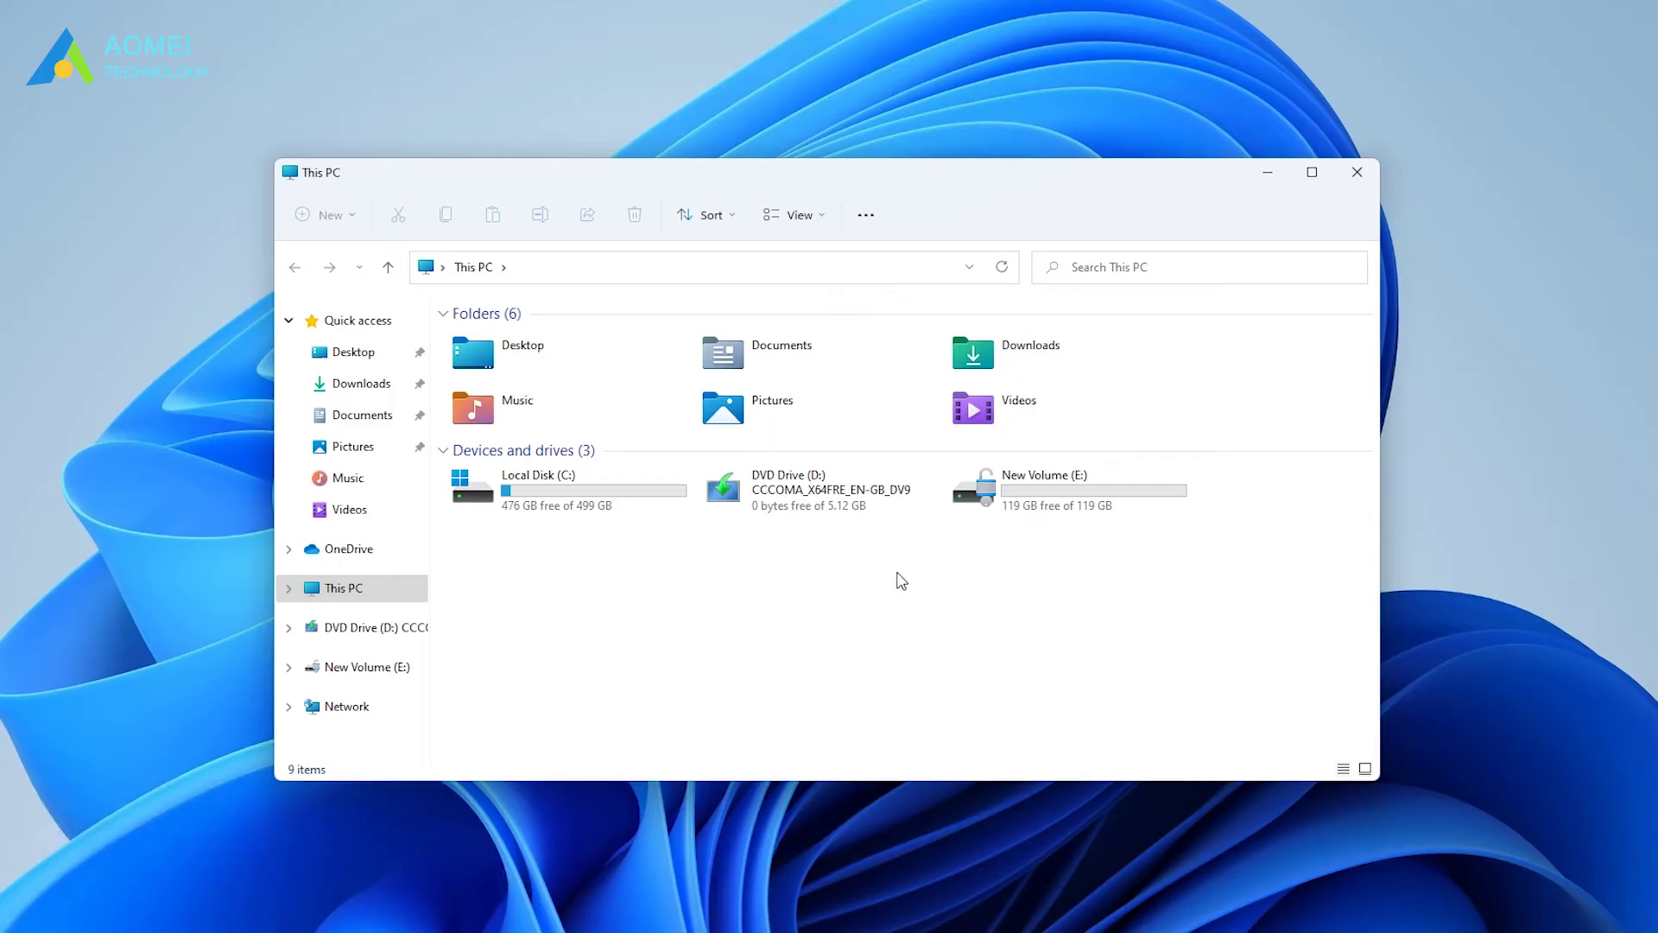
pyautogui.rightClick(1072, 491)
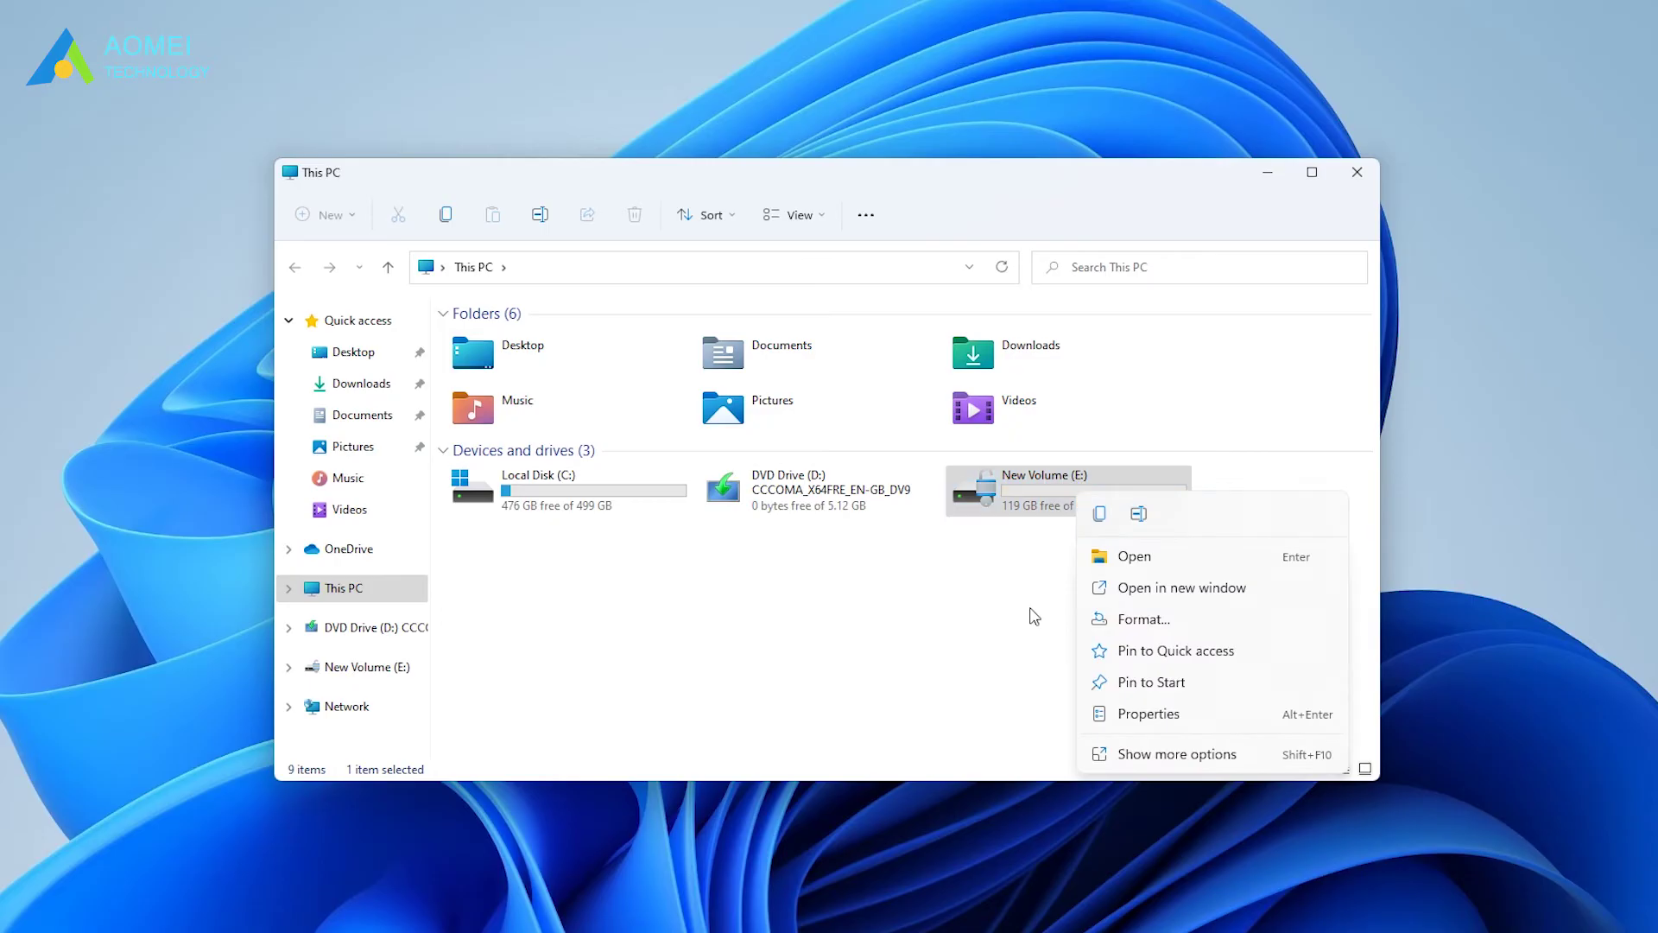
pyautogui.click(1190, 754)
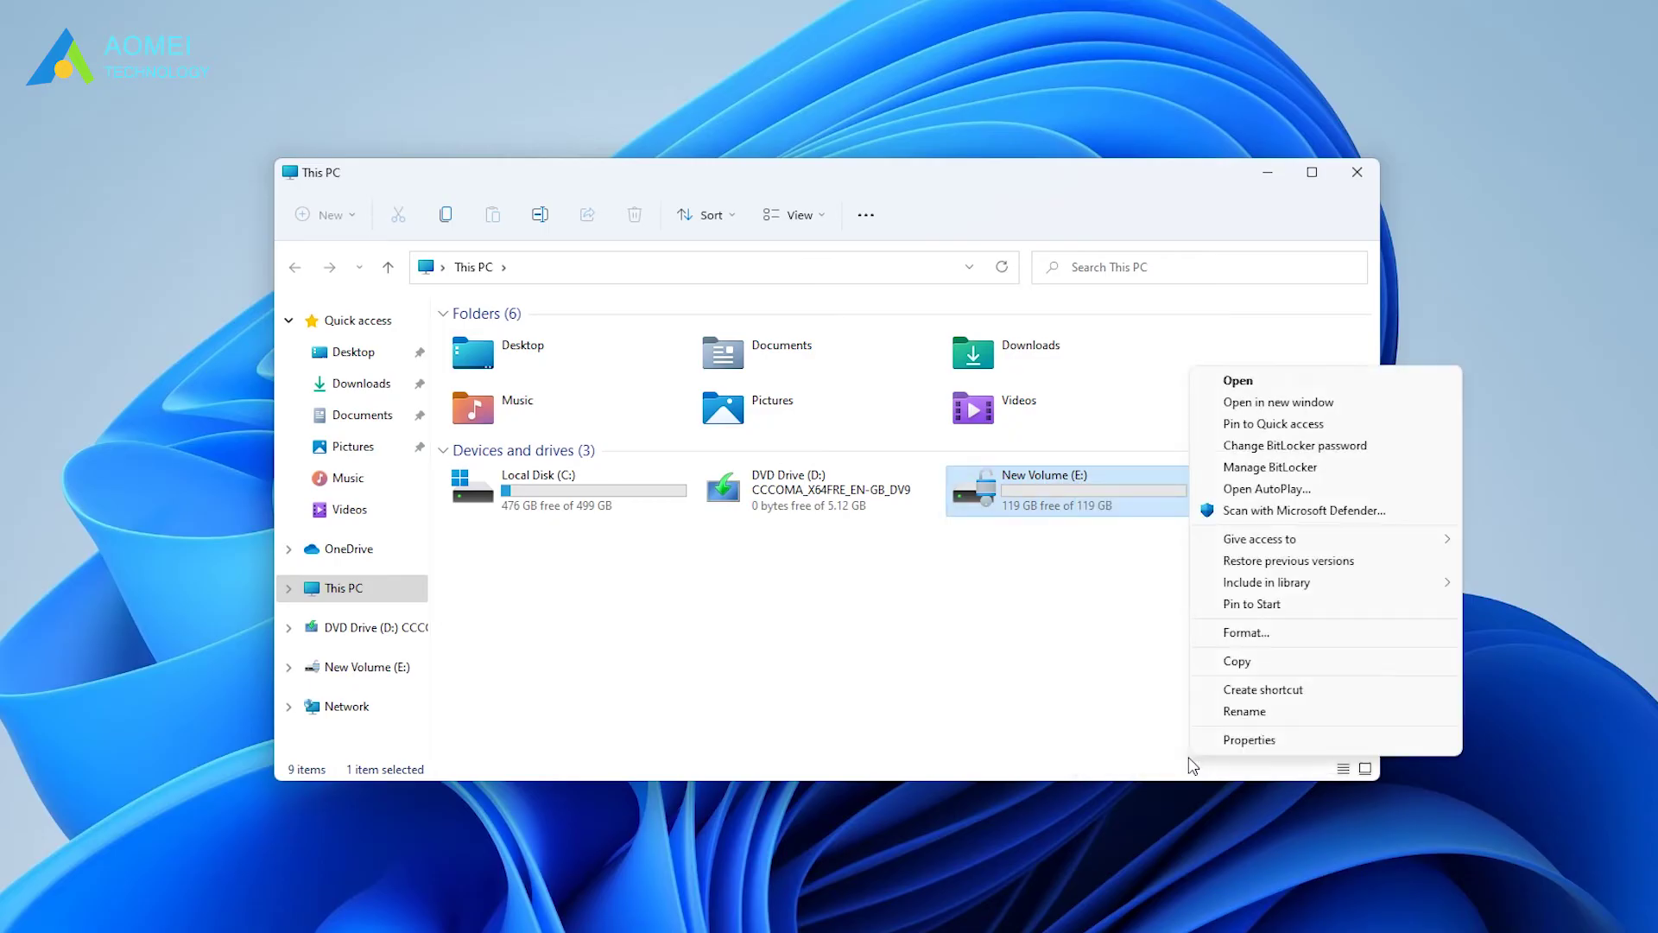
pyautogui.click(1300, 470)
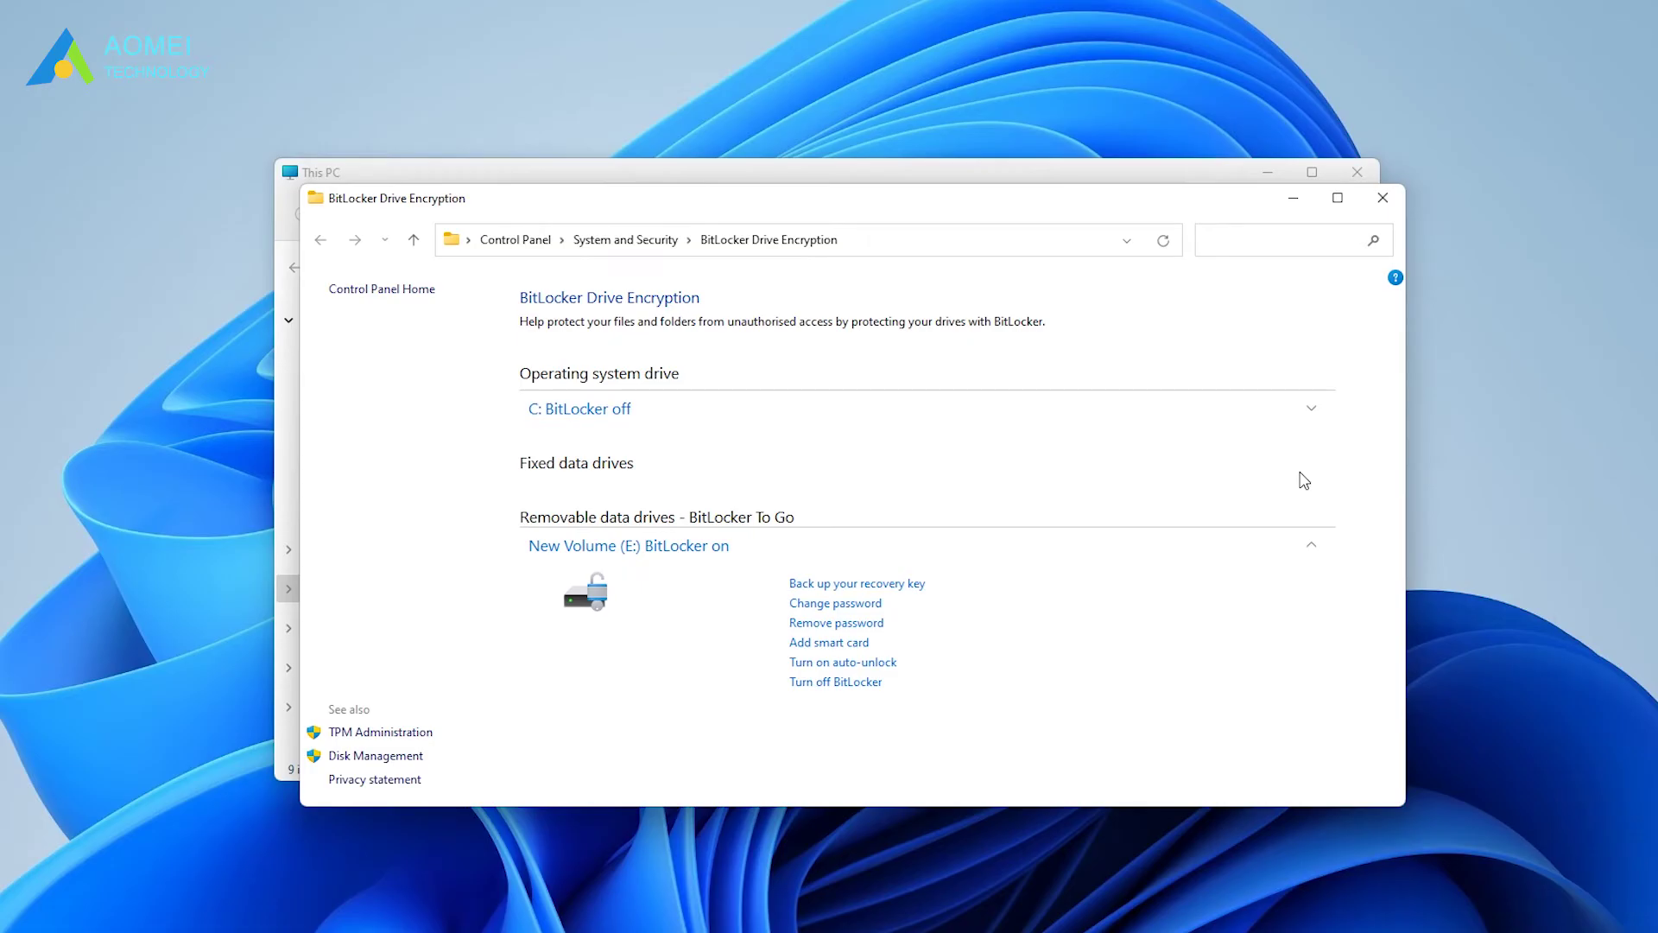
pyautogui.click(859, 684)
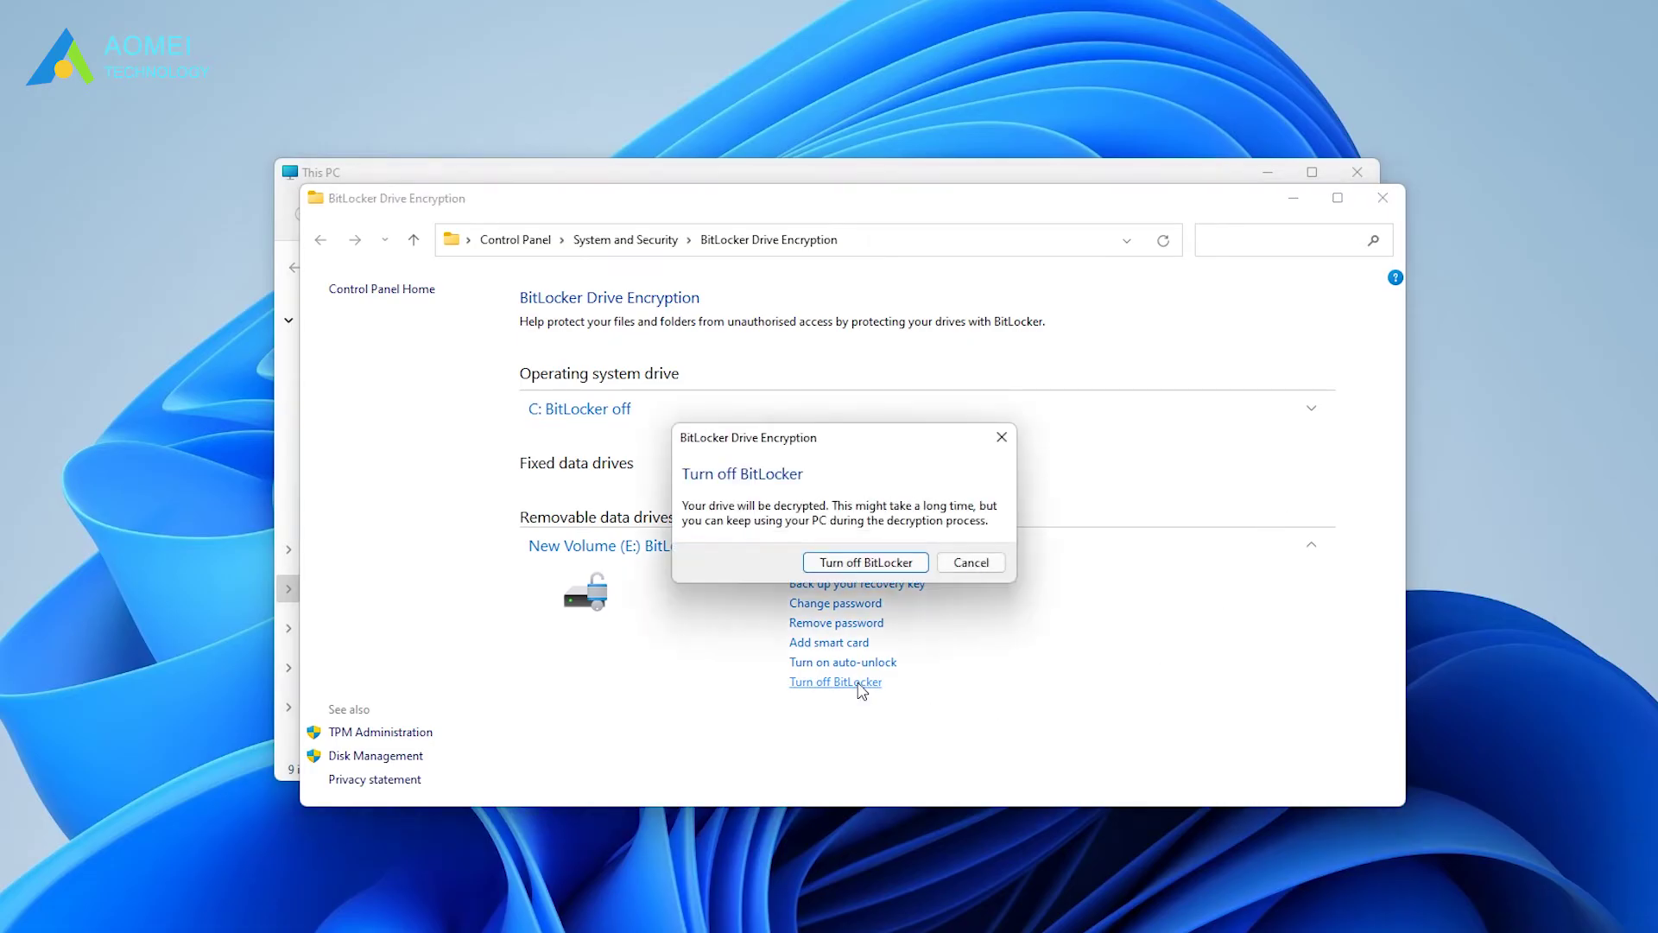
pyautogui.click(862, 561)
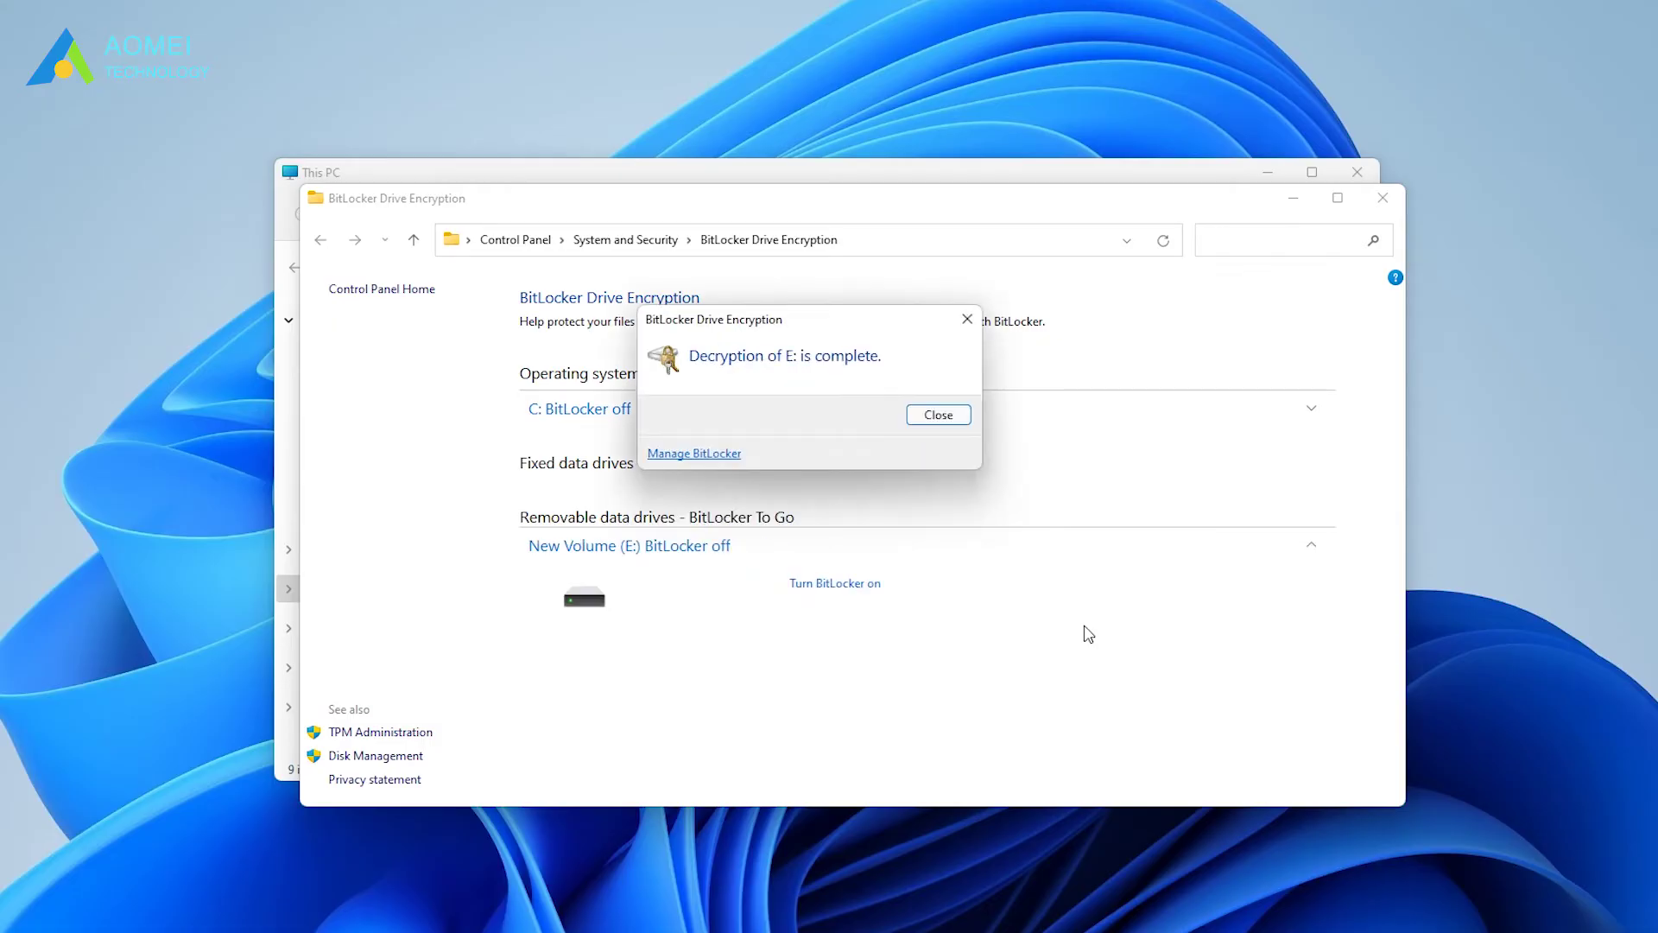
pyautogui.click(940, 414)
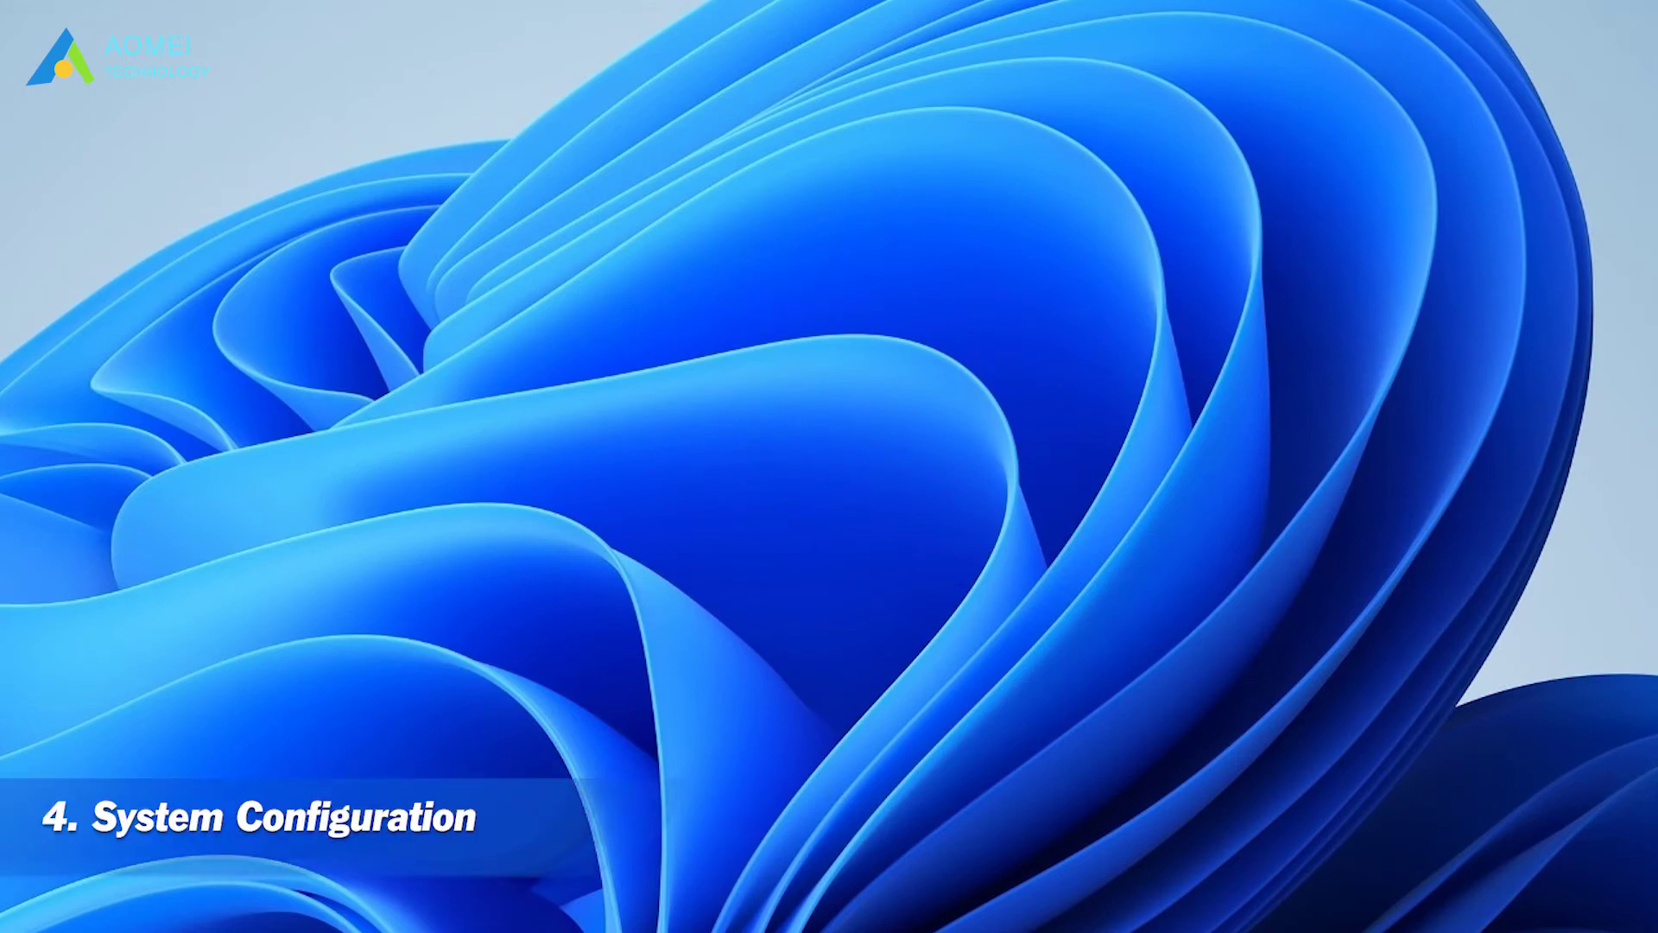
# Uncheck BitLocker Drive Encryption Service in msconfig's Services list, apply, and restart the computer.
pyautogui.press('super+r')
pyautogui.moveTo(138, 889); pyautogui.dragTo(969, 670)
pyautogui.write('msconfig')
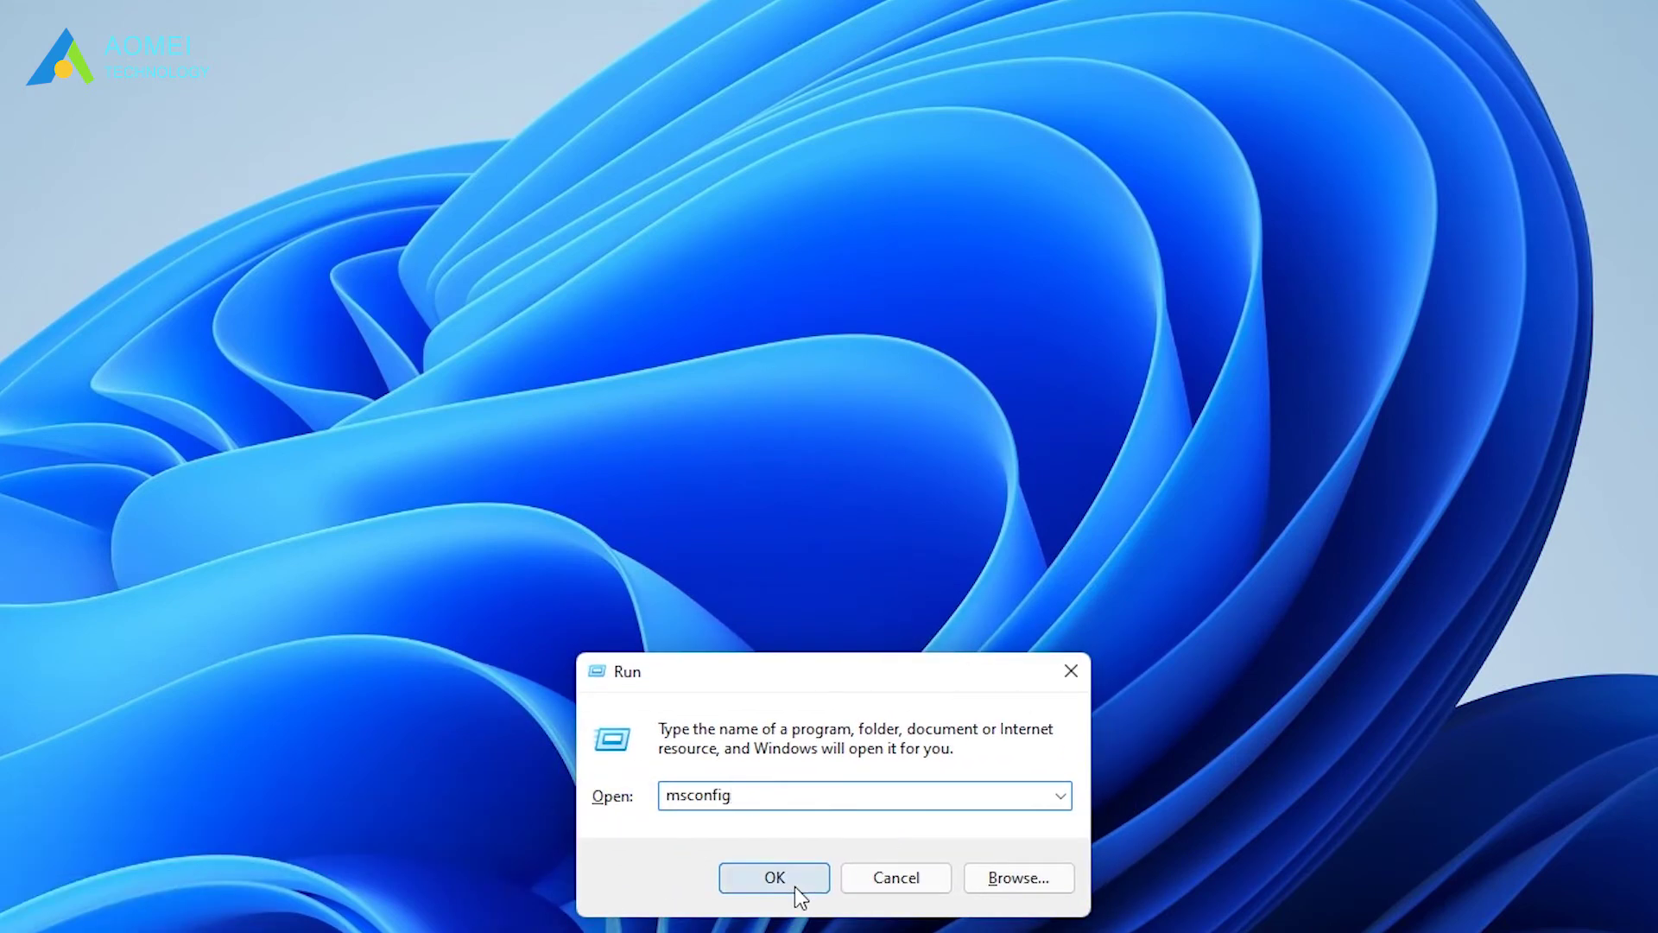
pyautogui.click(783, 879)
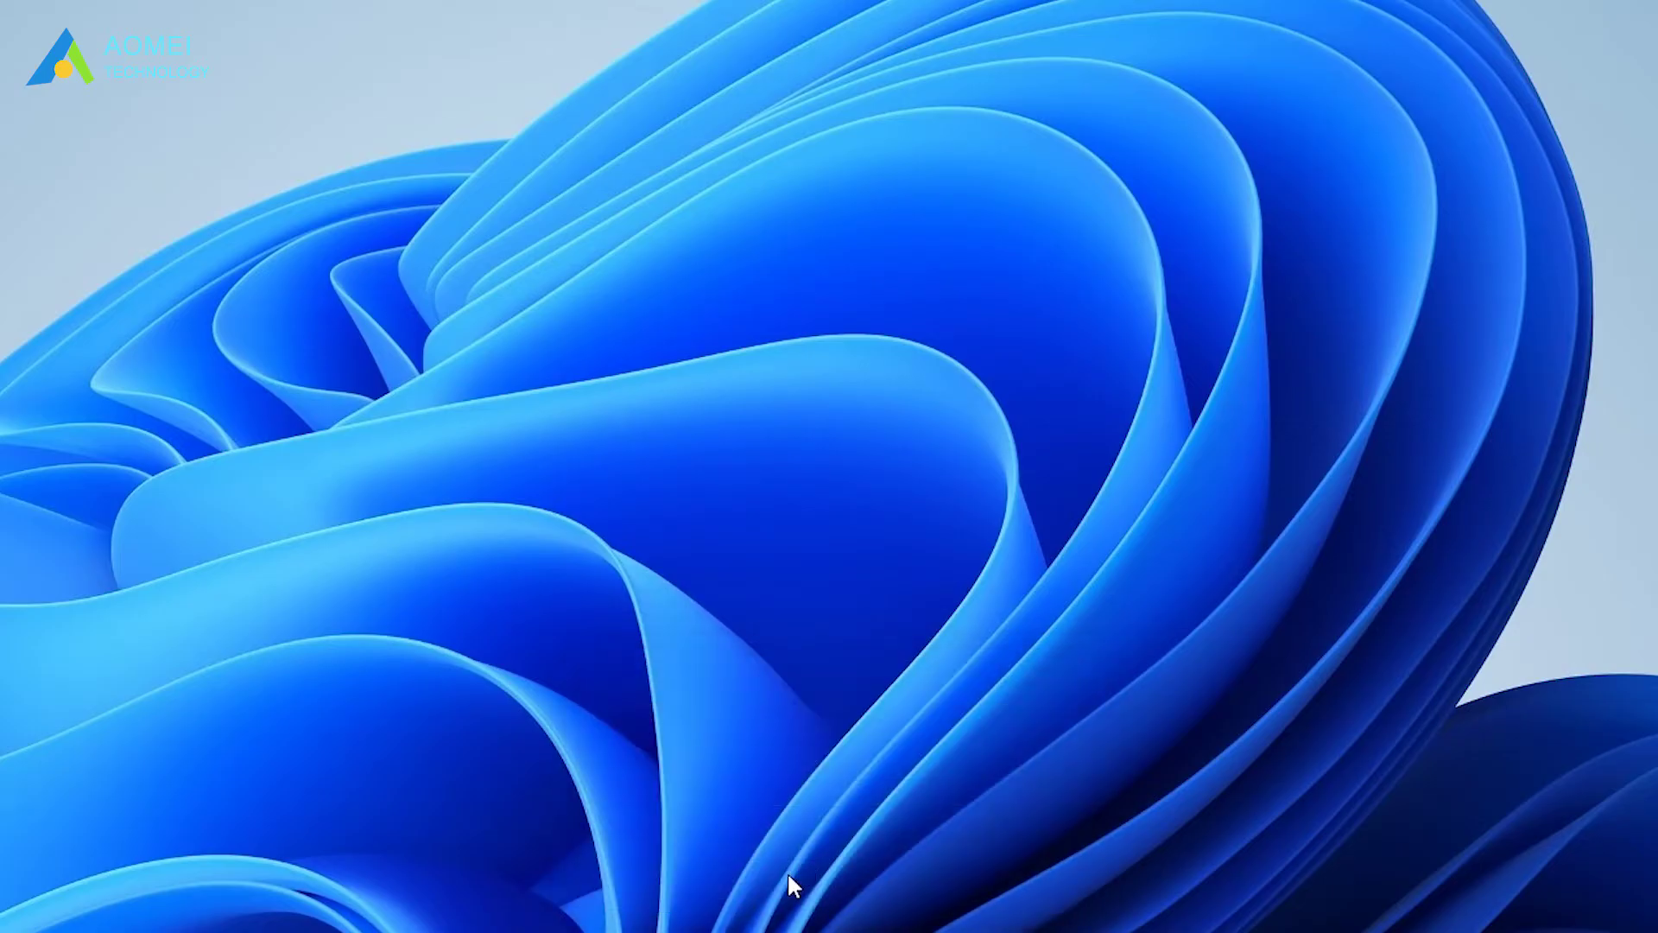
pyautogui.click(625, 325)
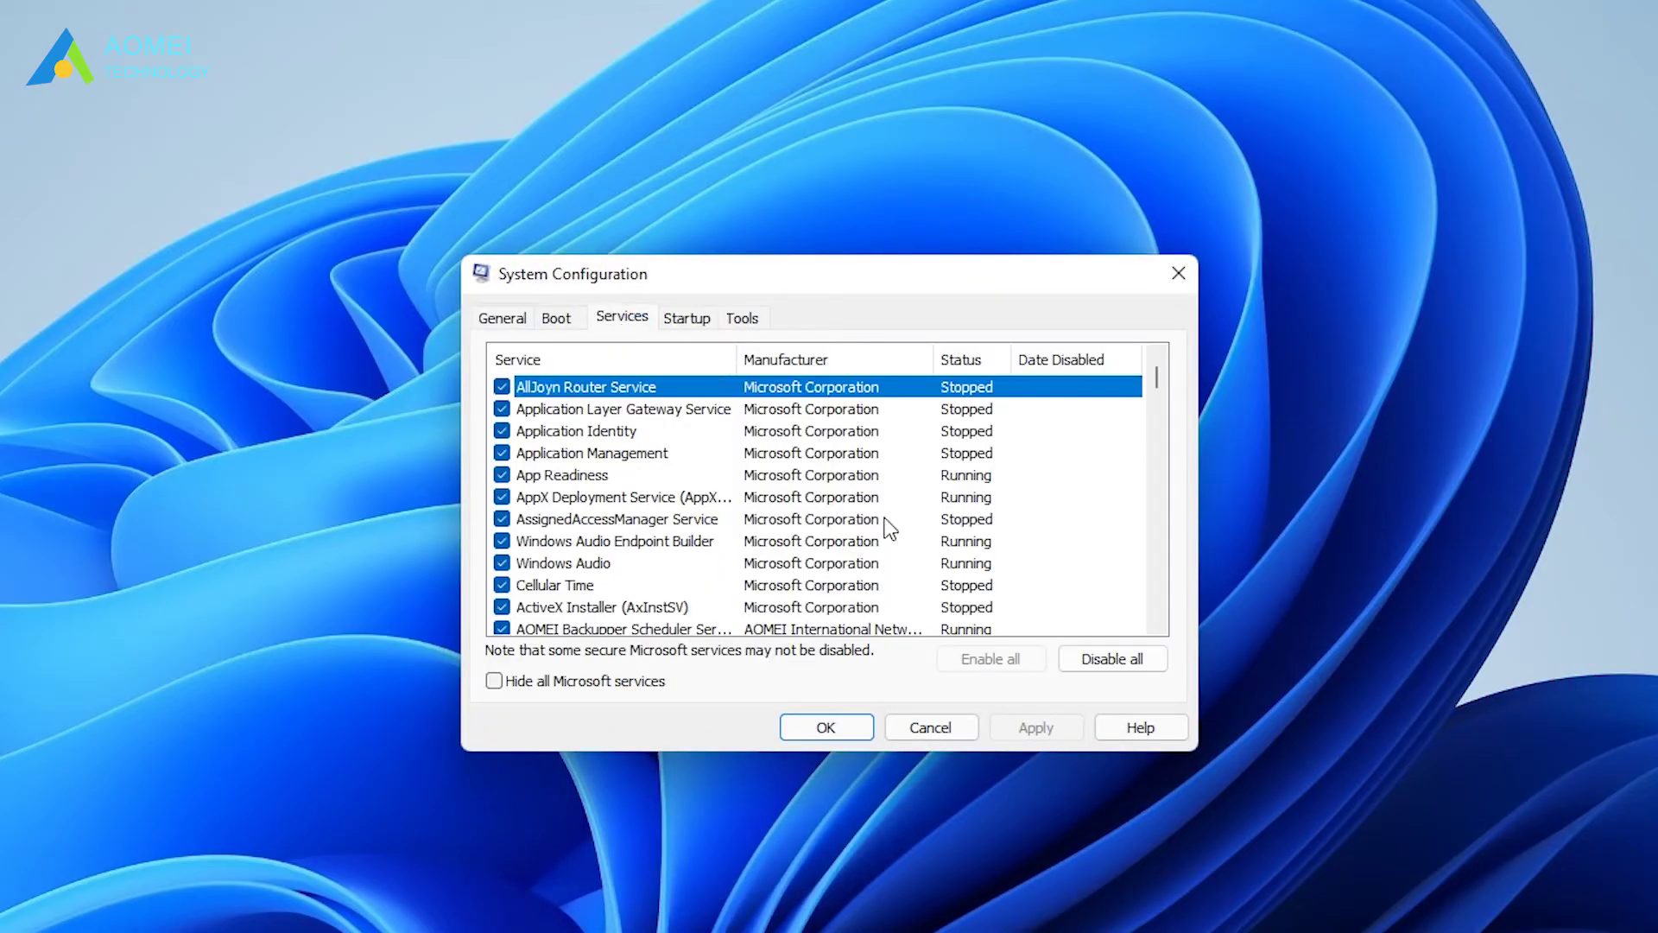
pyautogui.scroll(-2, 851, 549)
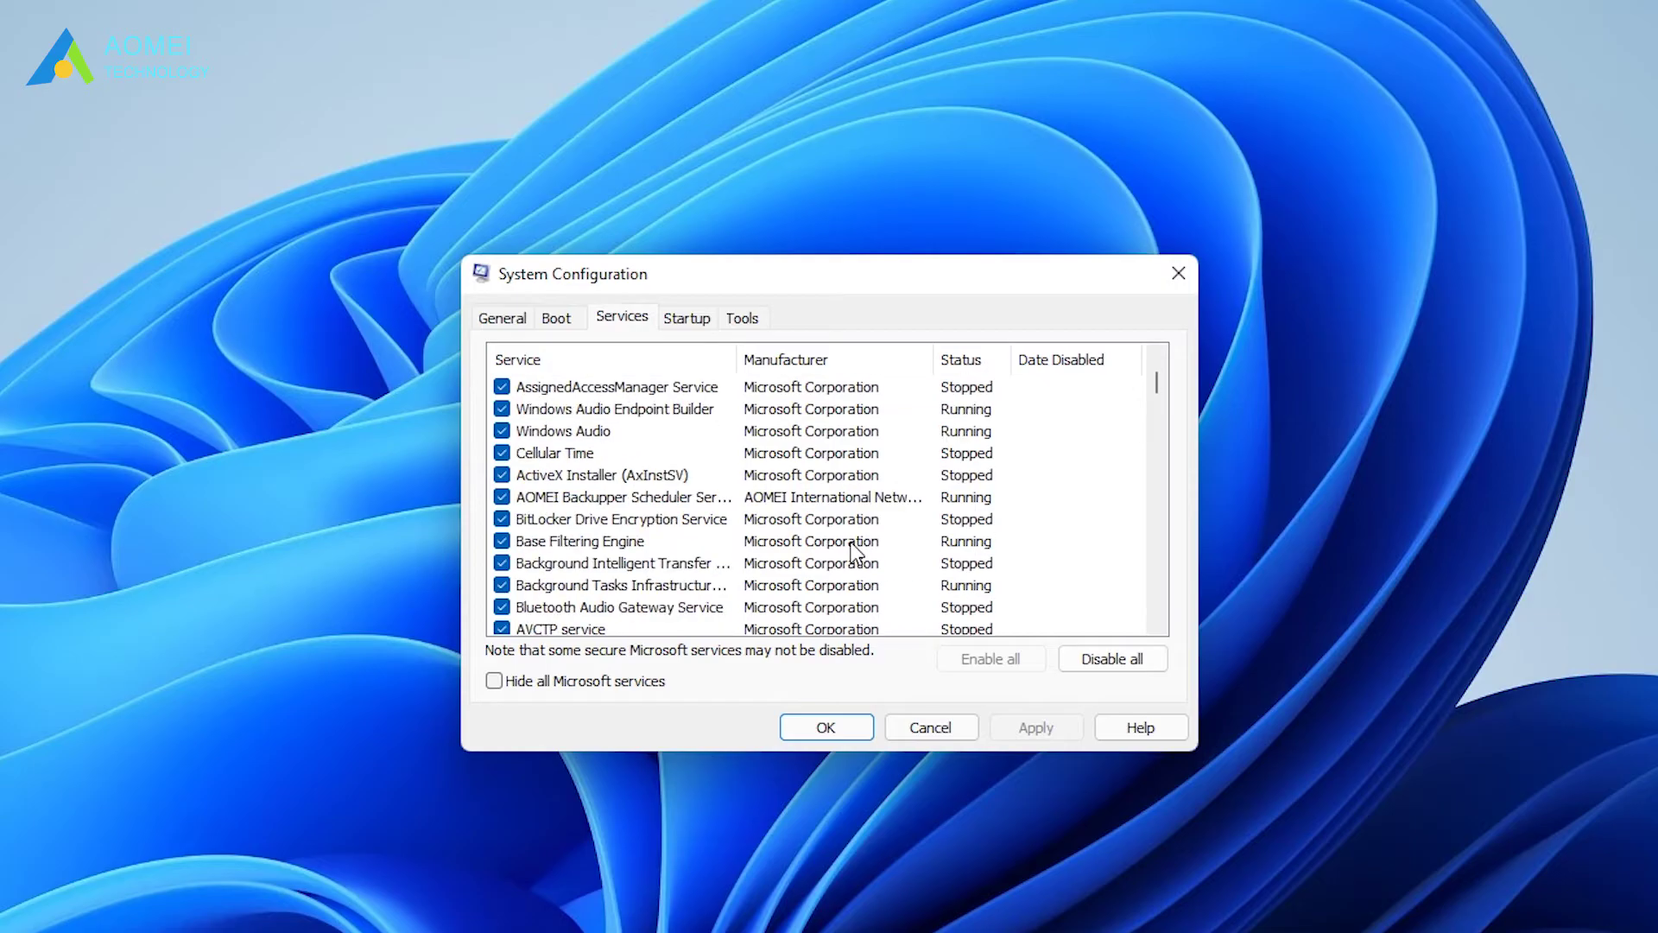
pyautogui.click(502, 519)
pyautogui.click(1041, 727)
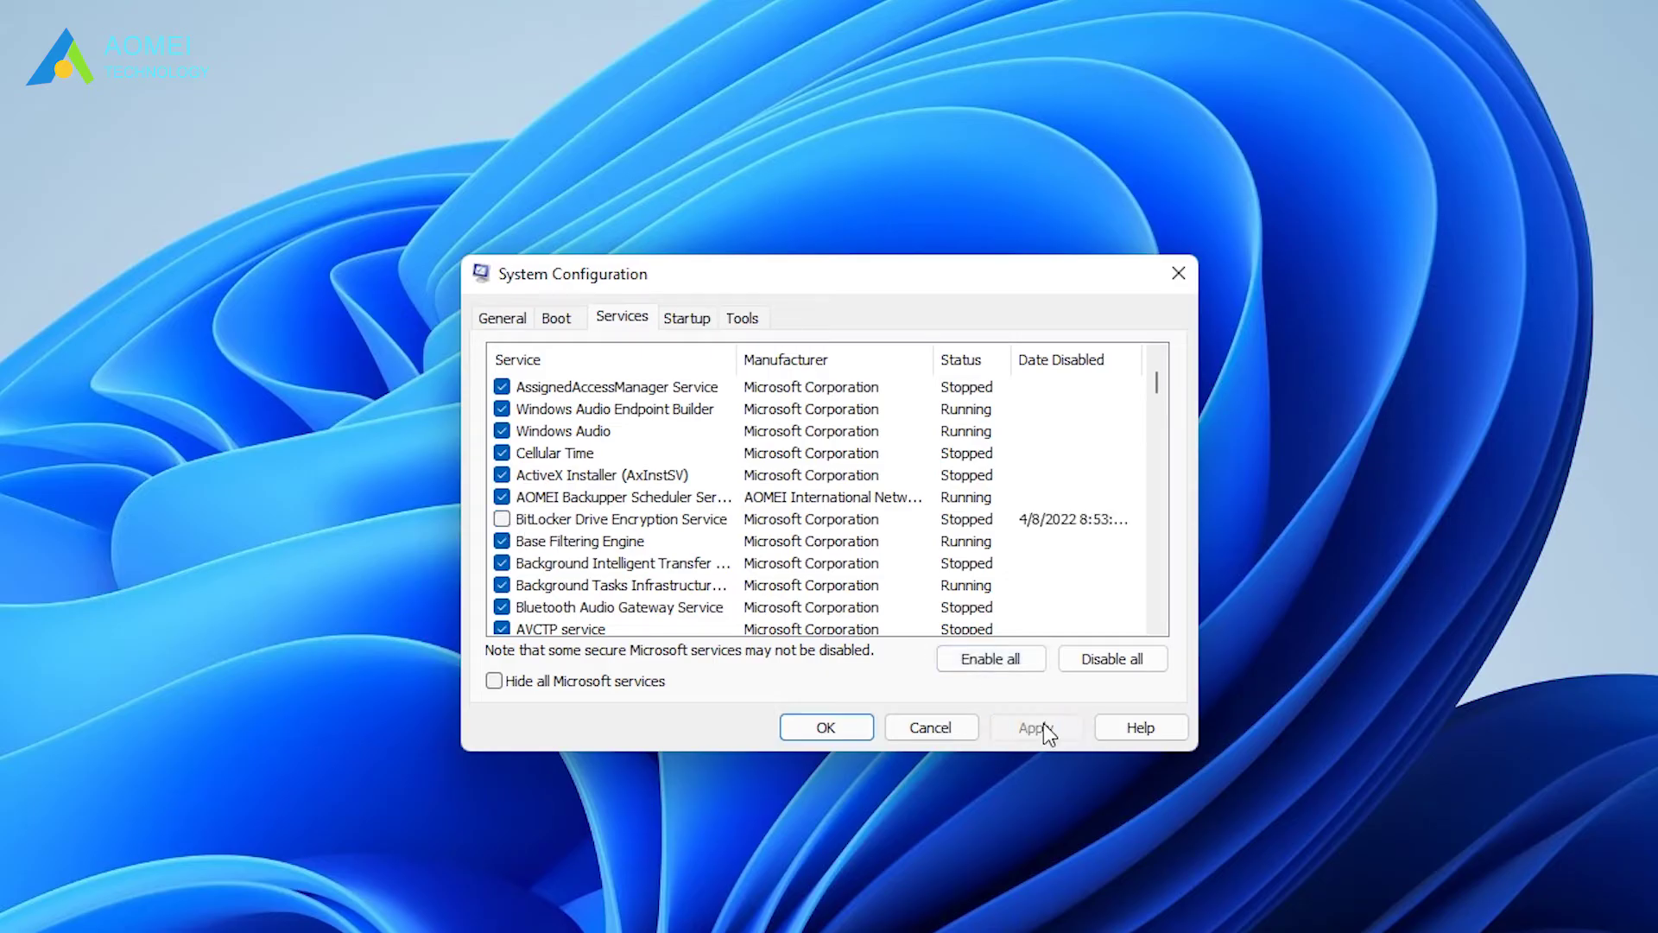
pyautogui.click(843, 729)
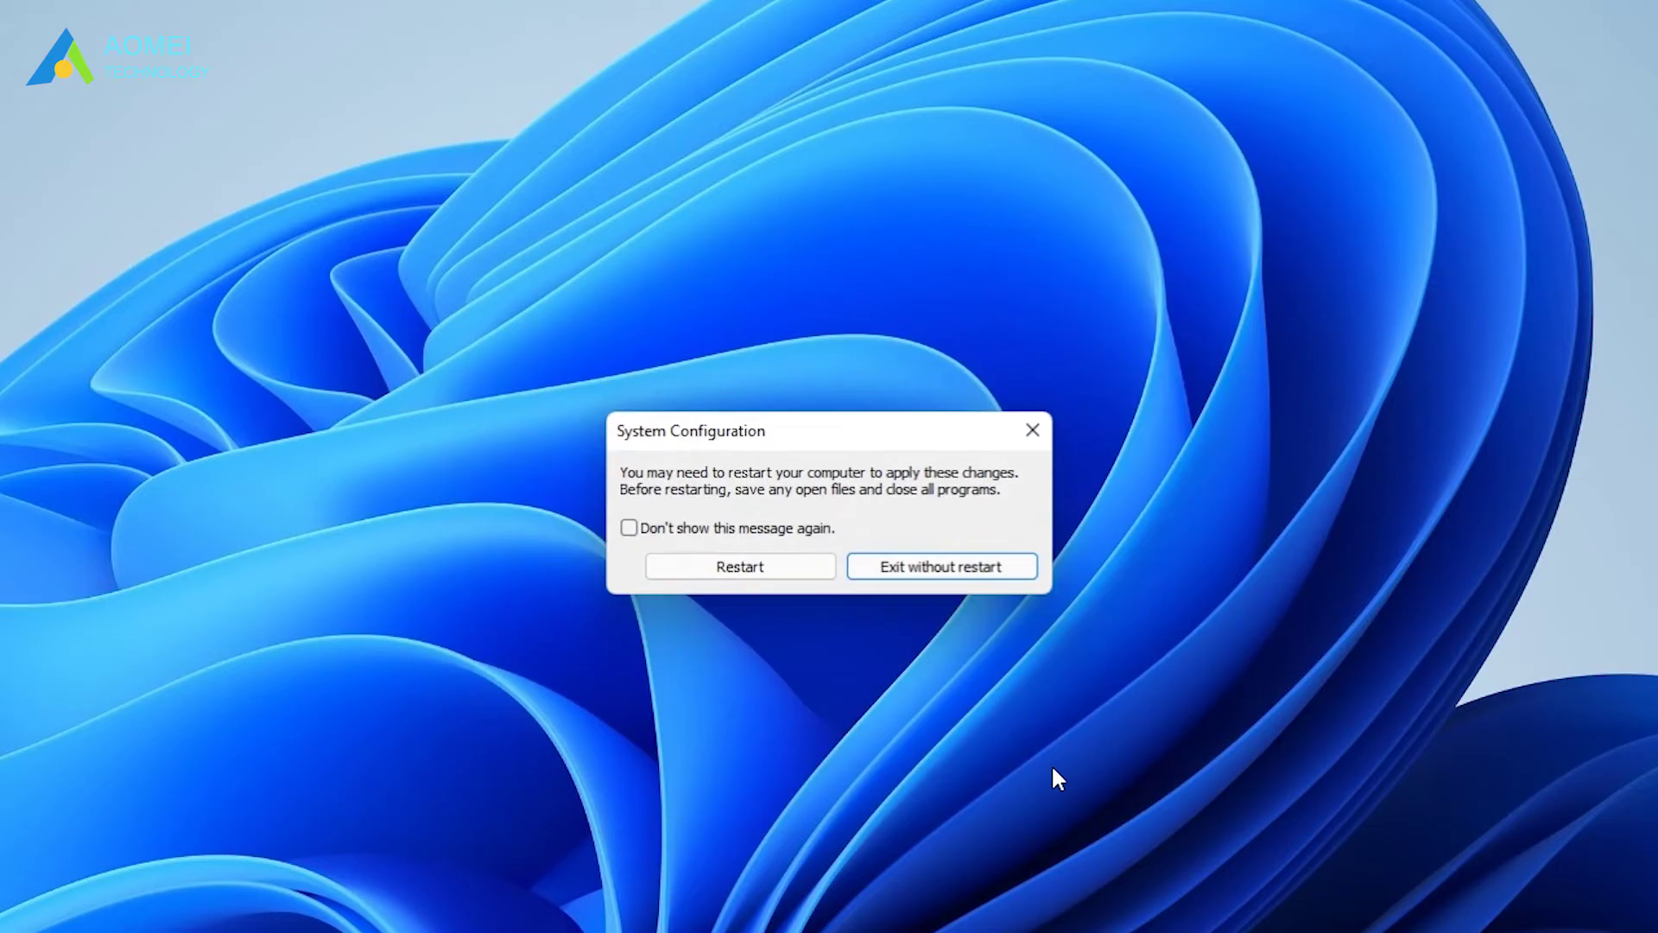
pyautogui.click(770, 572)
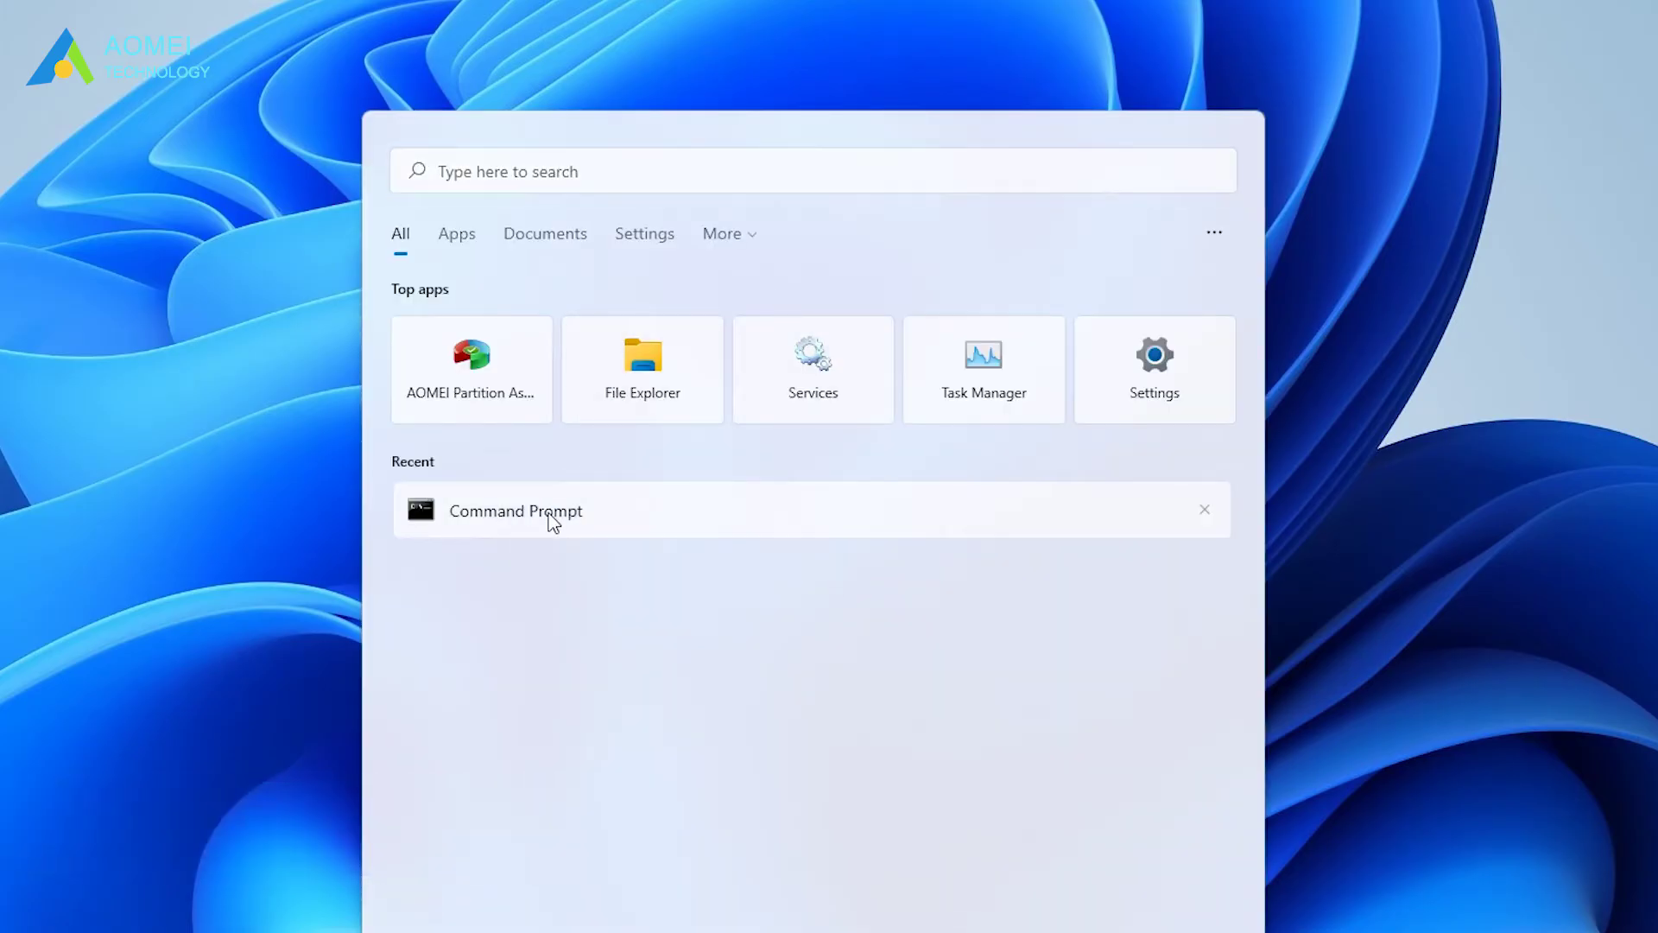
# Launch Command Prompt as administrator, approve the UAC prompt, and move the window into view.
pyautogui.rightClick(553, 522)
pyautogui.click(571, 544)
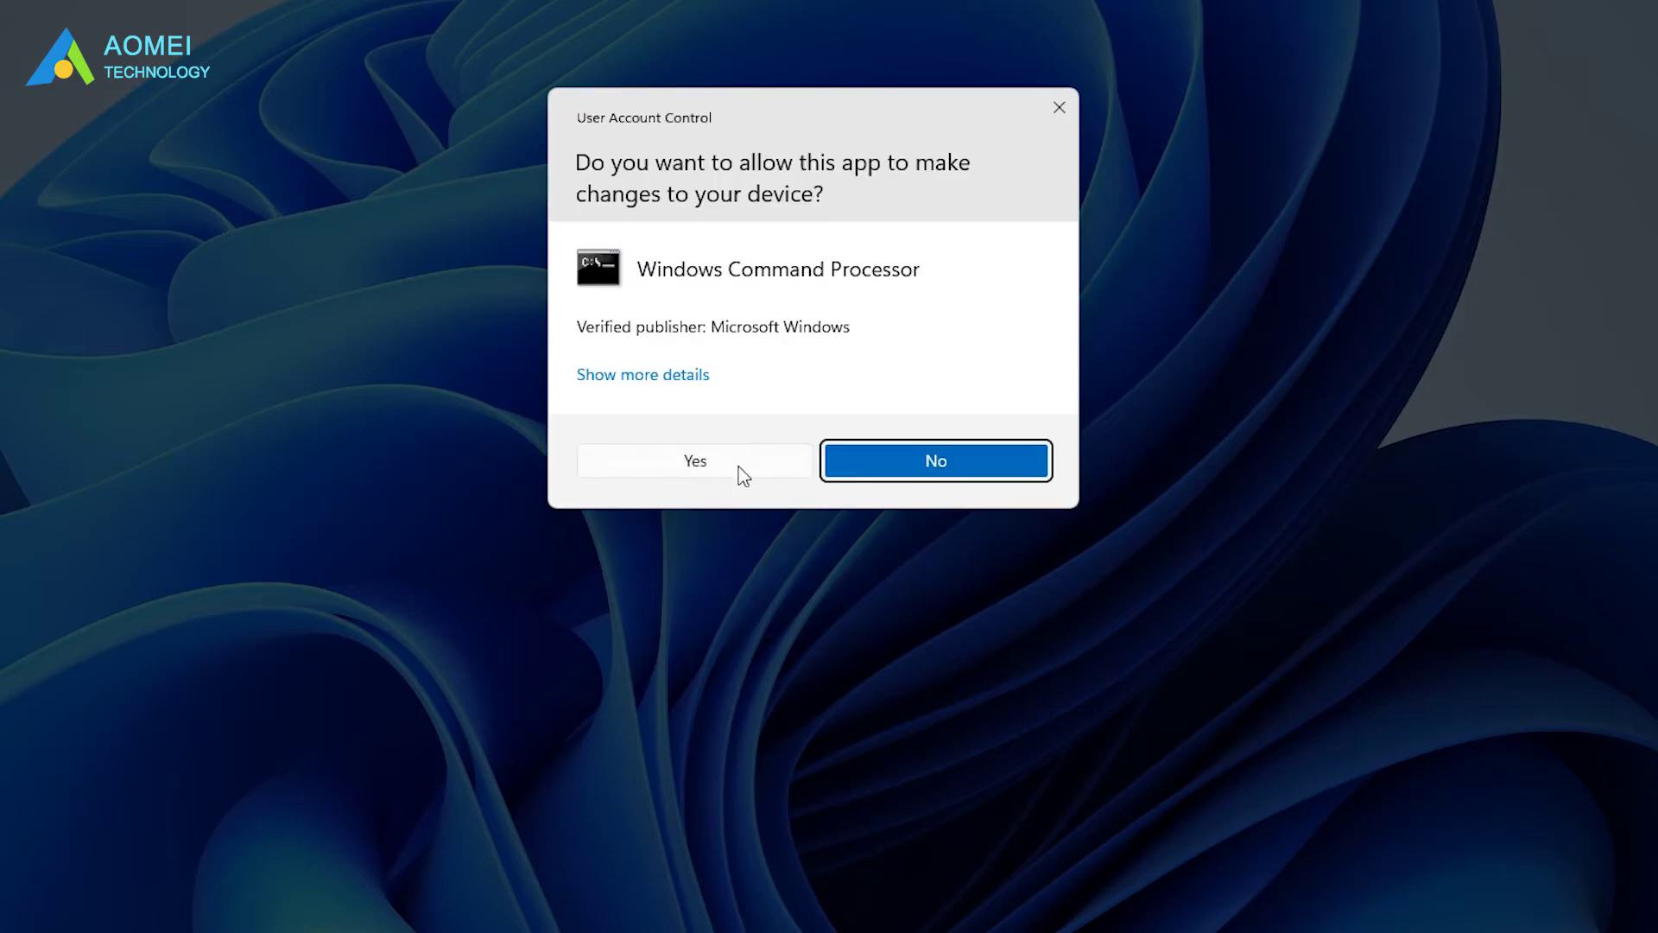
pyautogui.click(731, 473)
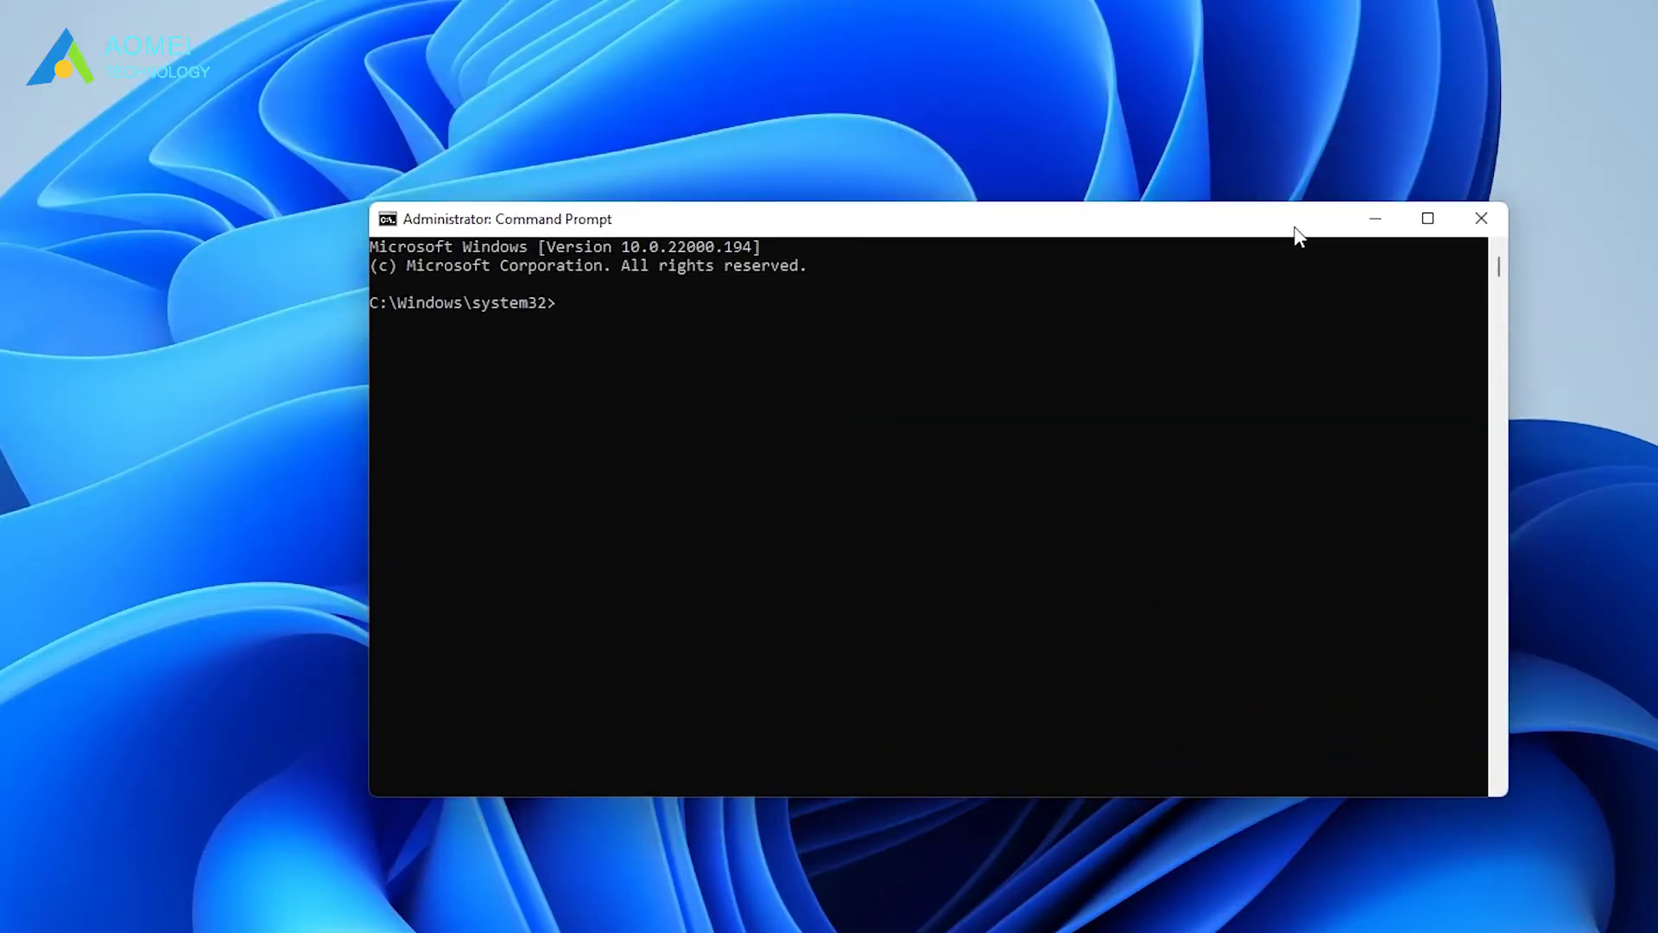
pyautogui.moveTo(1295, 229); pyautogui.dragTo(1190, 211)
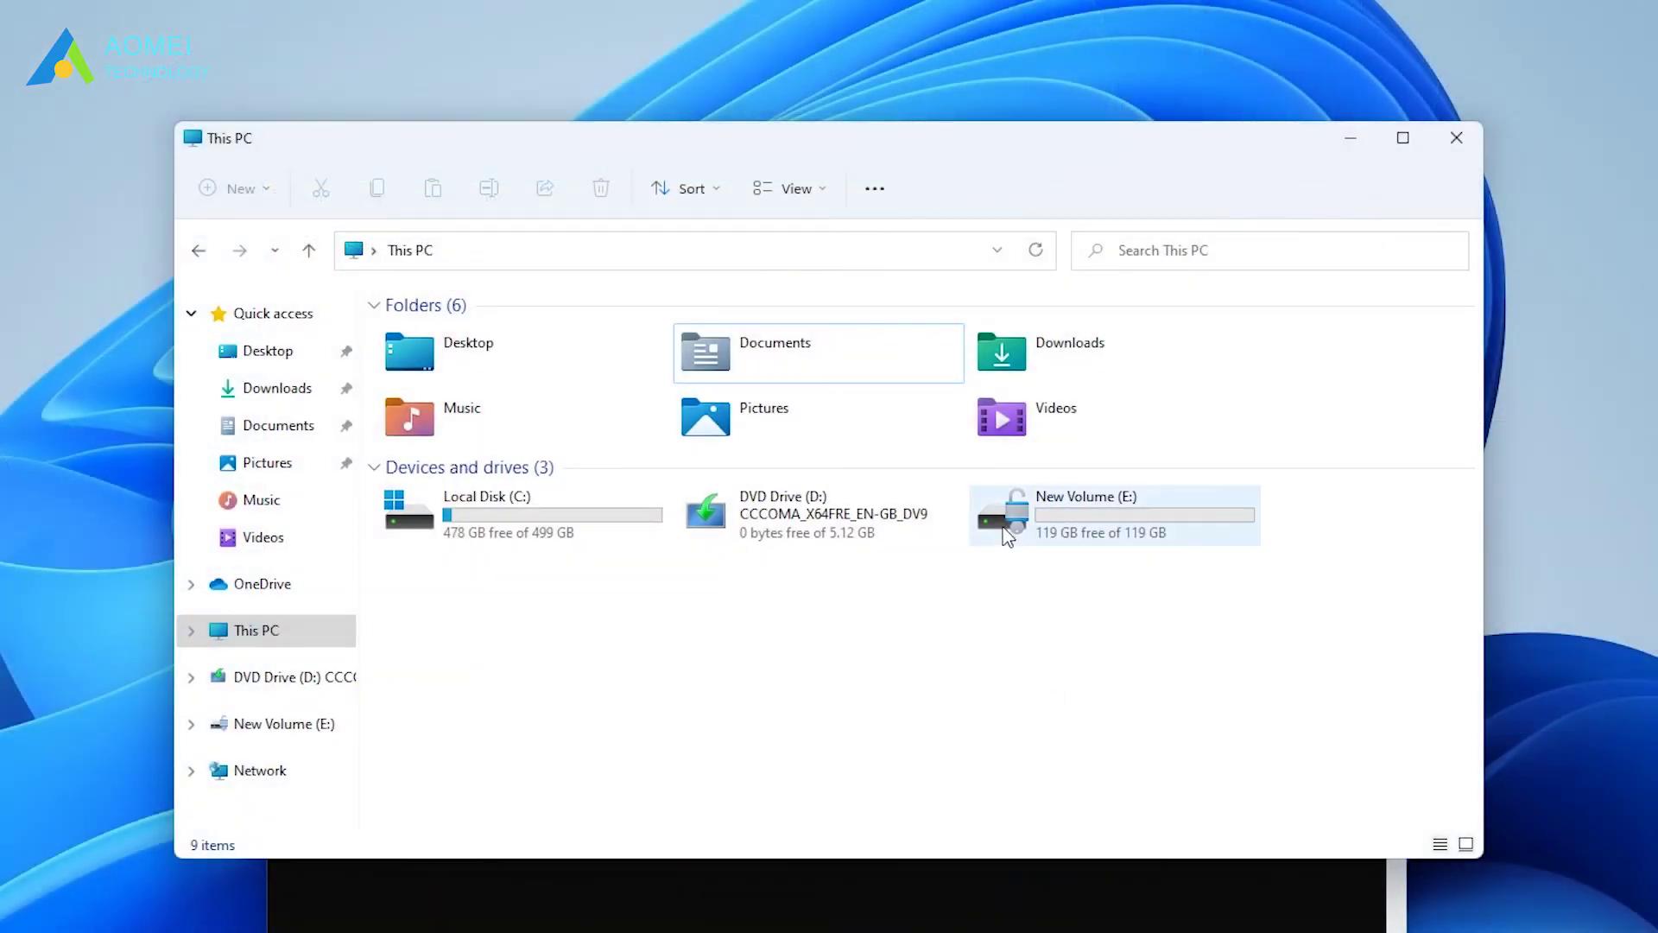
# Run manage-bde -unlock E: -RecoveryPassword with the copied recovery key in Command Prompt.
pyautogui.click(1008, 536)
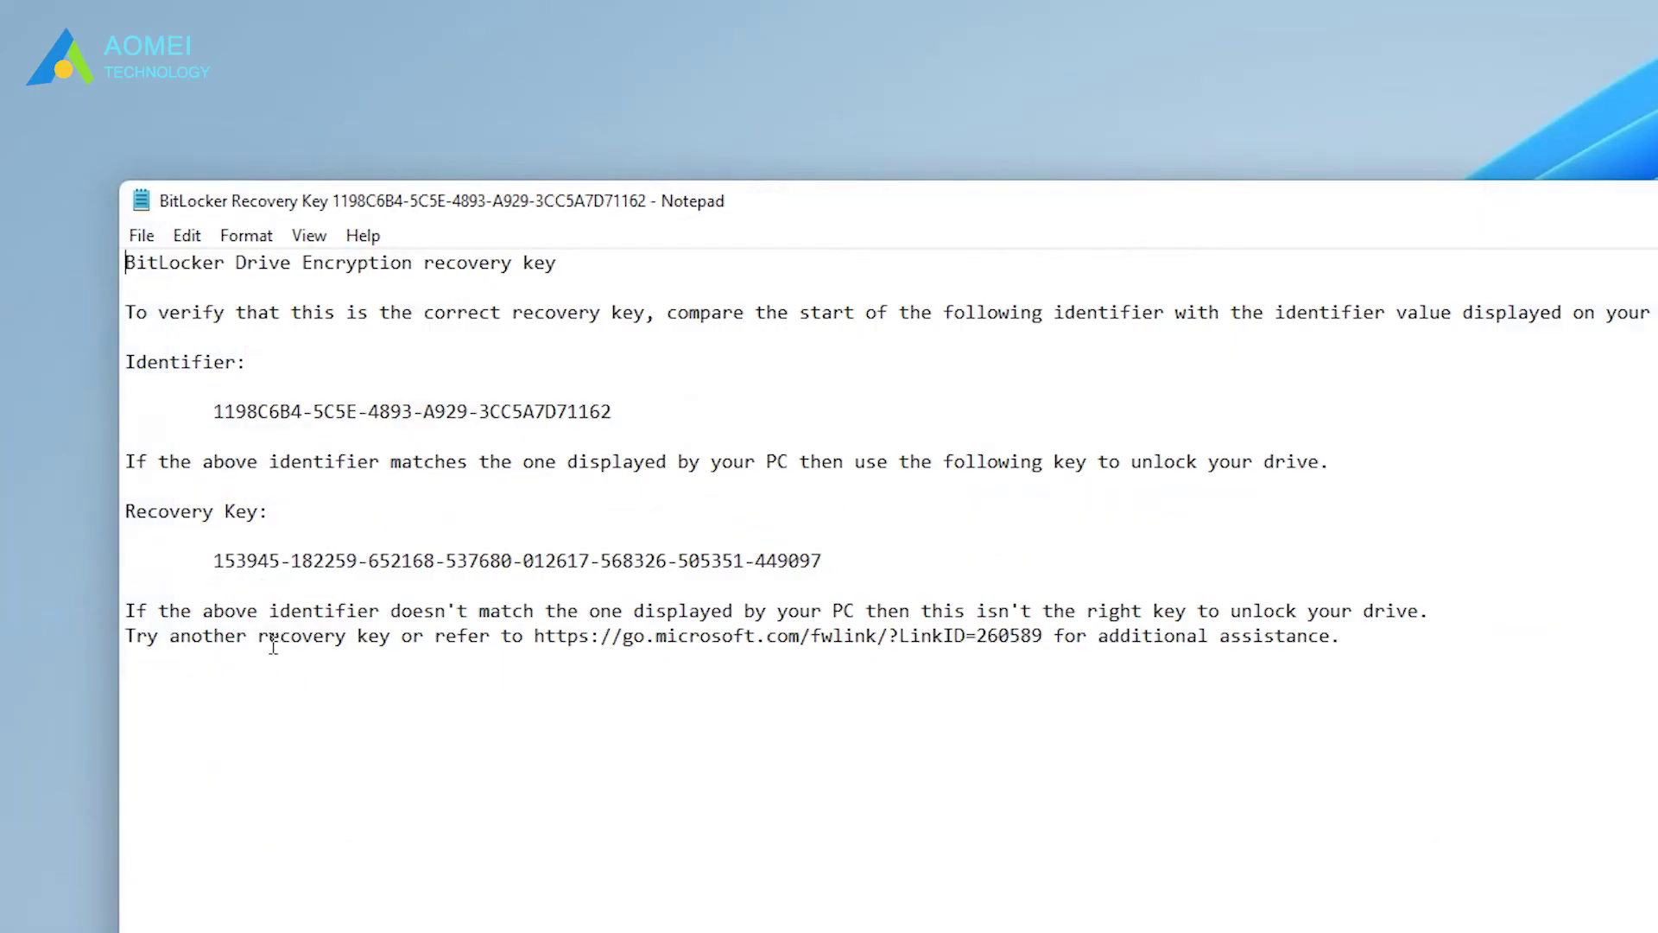
pyautogui.moveTo(214, 561); pyautogui.dragTo(823, 559)
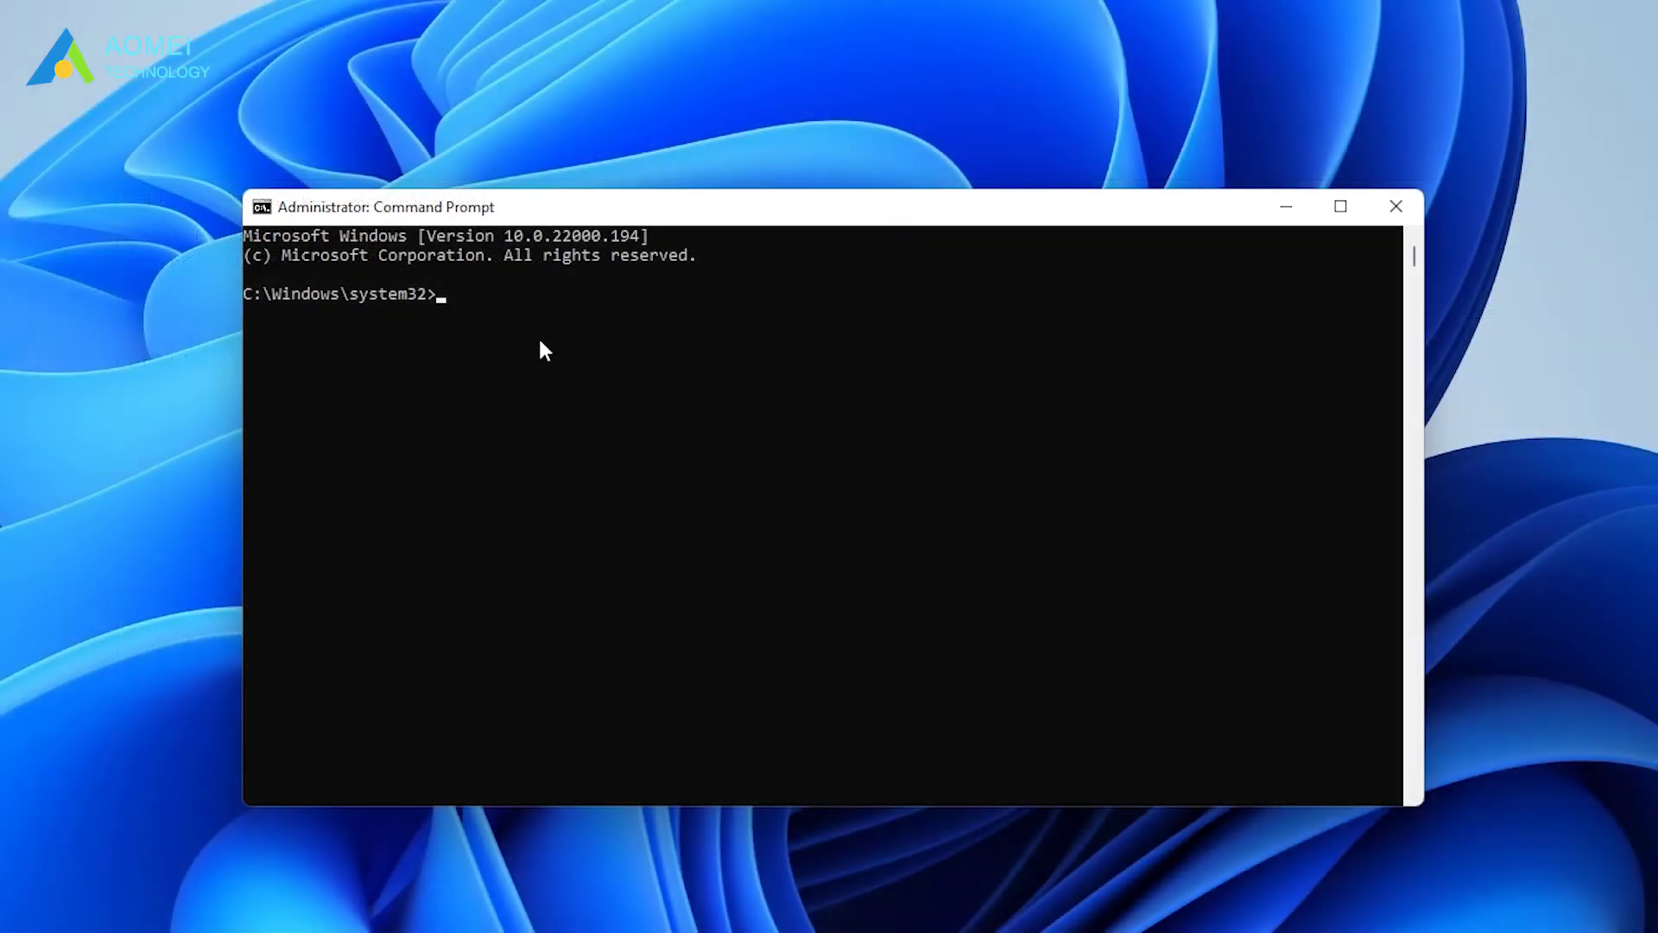
pyautogui.hotkey('ctrl', 'v')
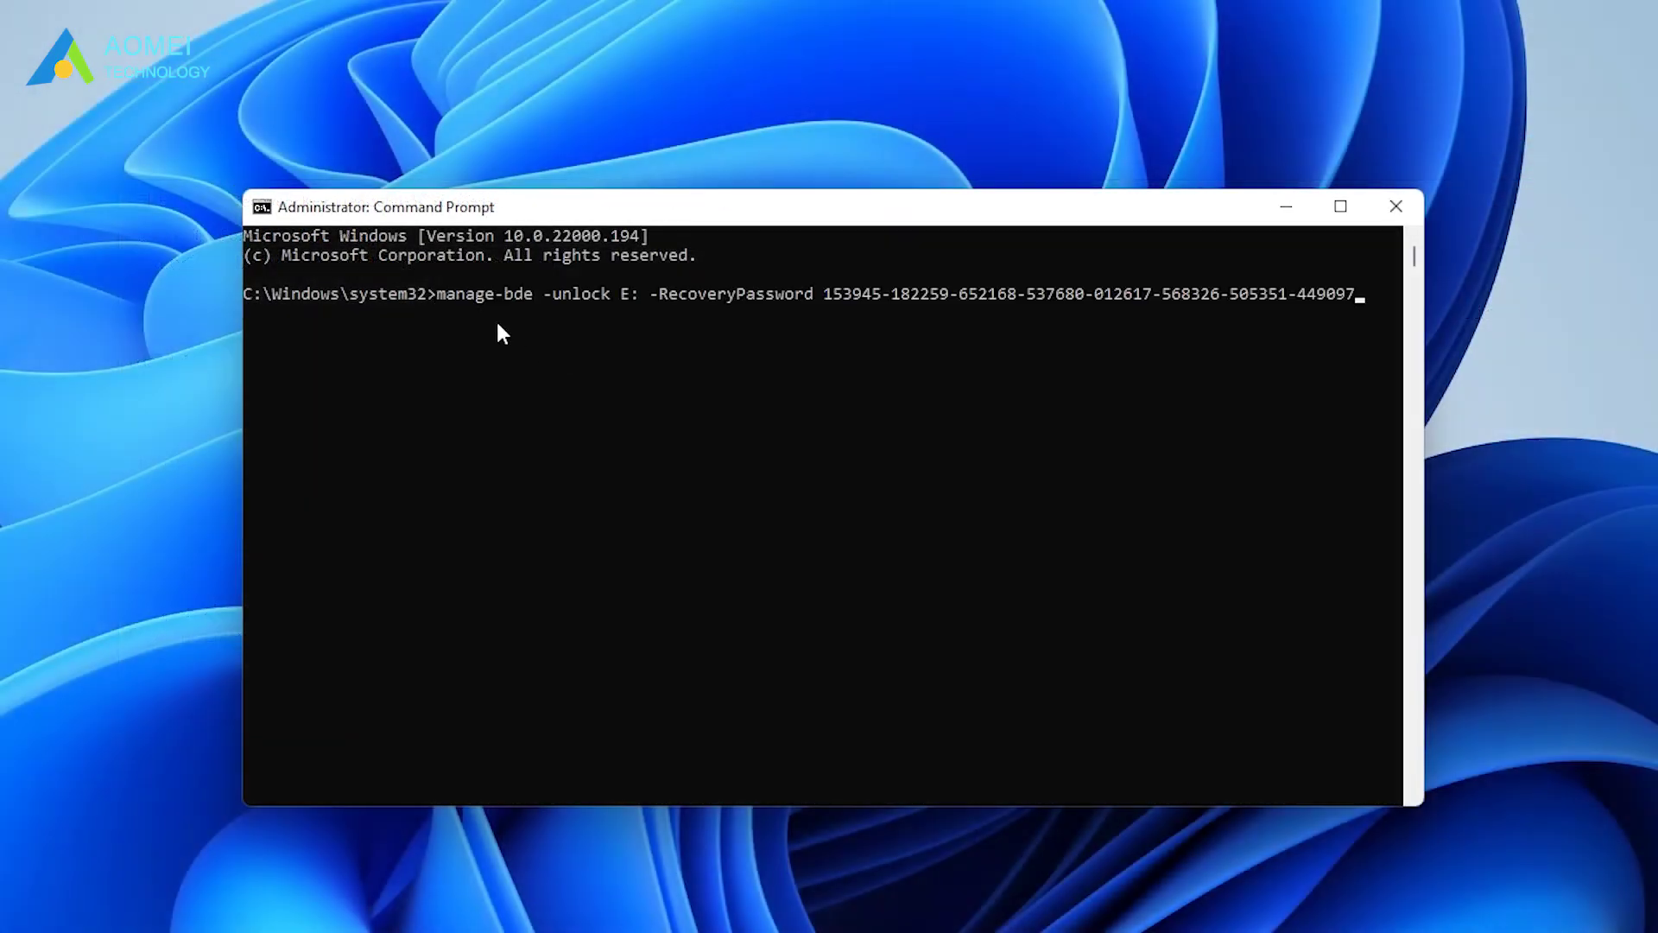
pyautogui.press('Return')
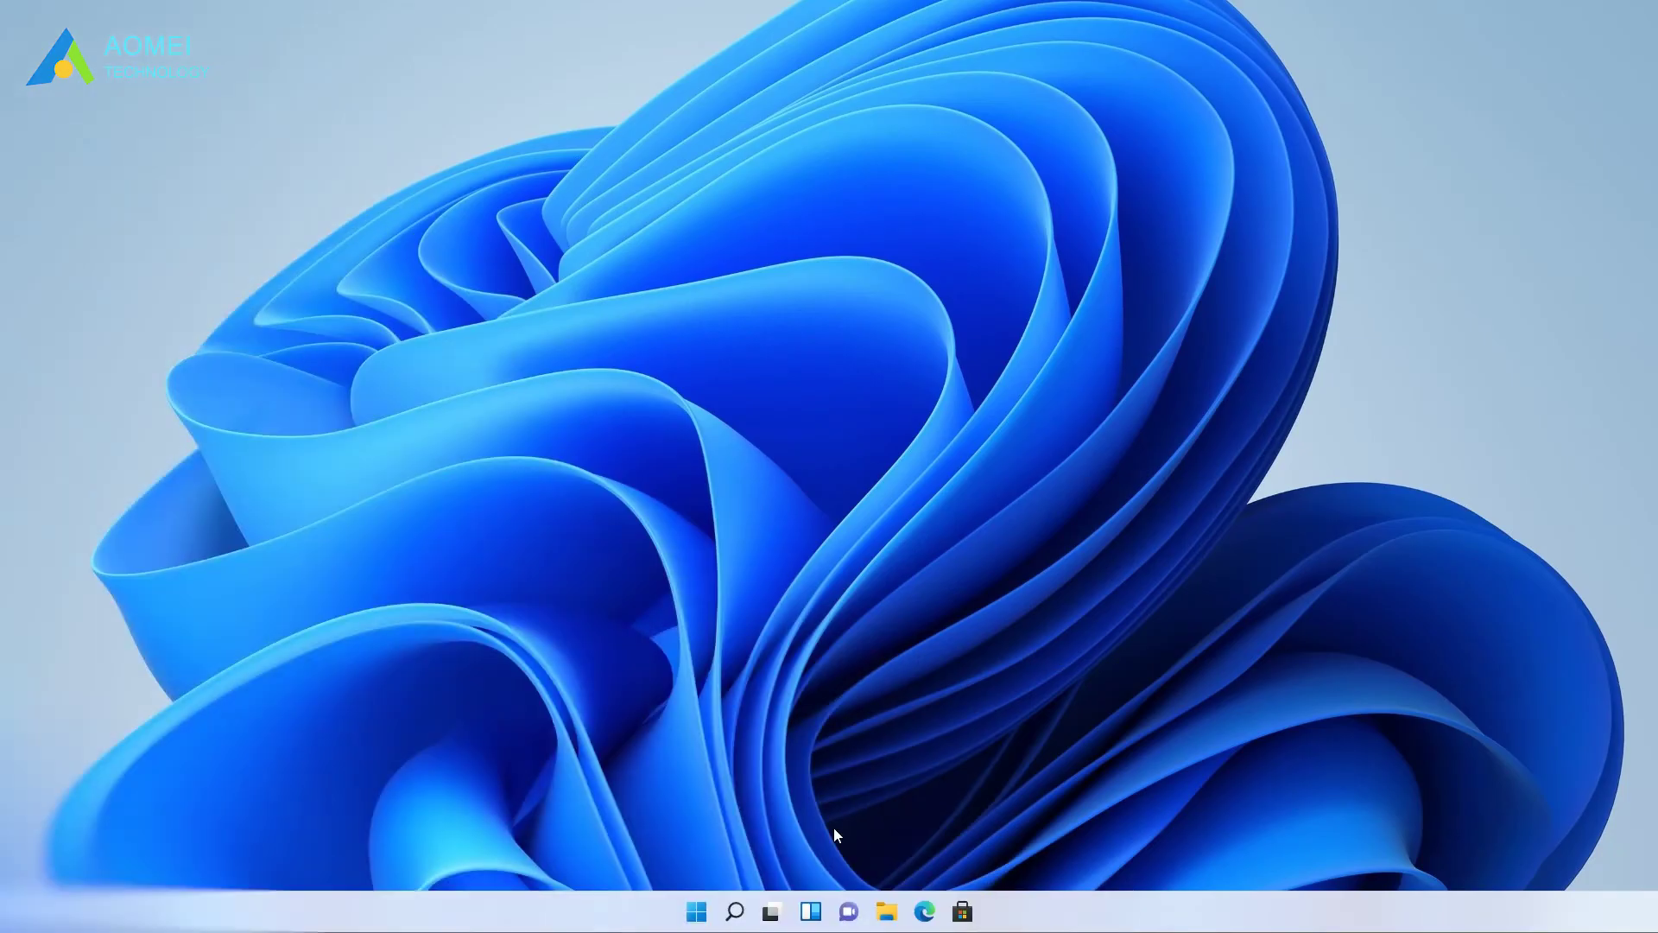
# Open Registry Editor as administrator and navigate to the BitLocker key via the pasted path.
pyautogui.click(735, 911)
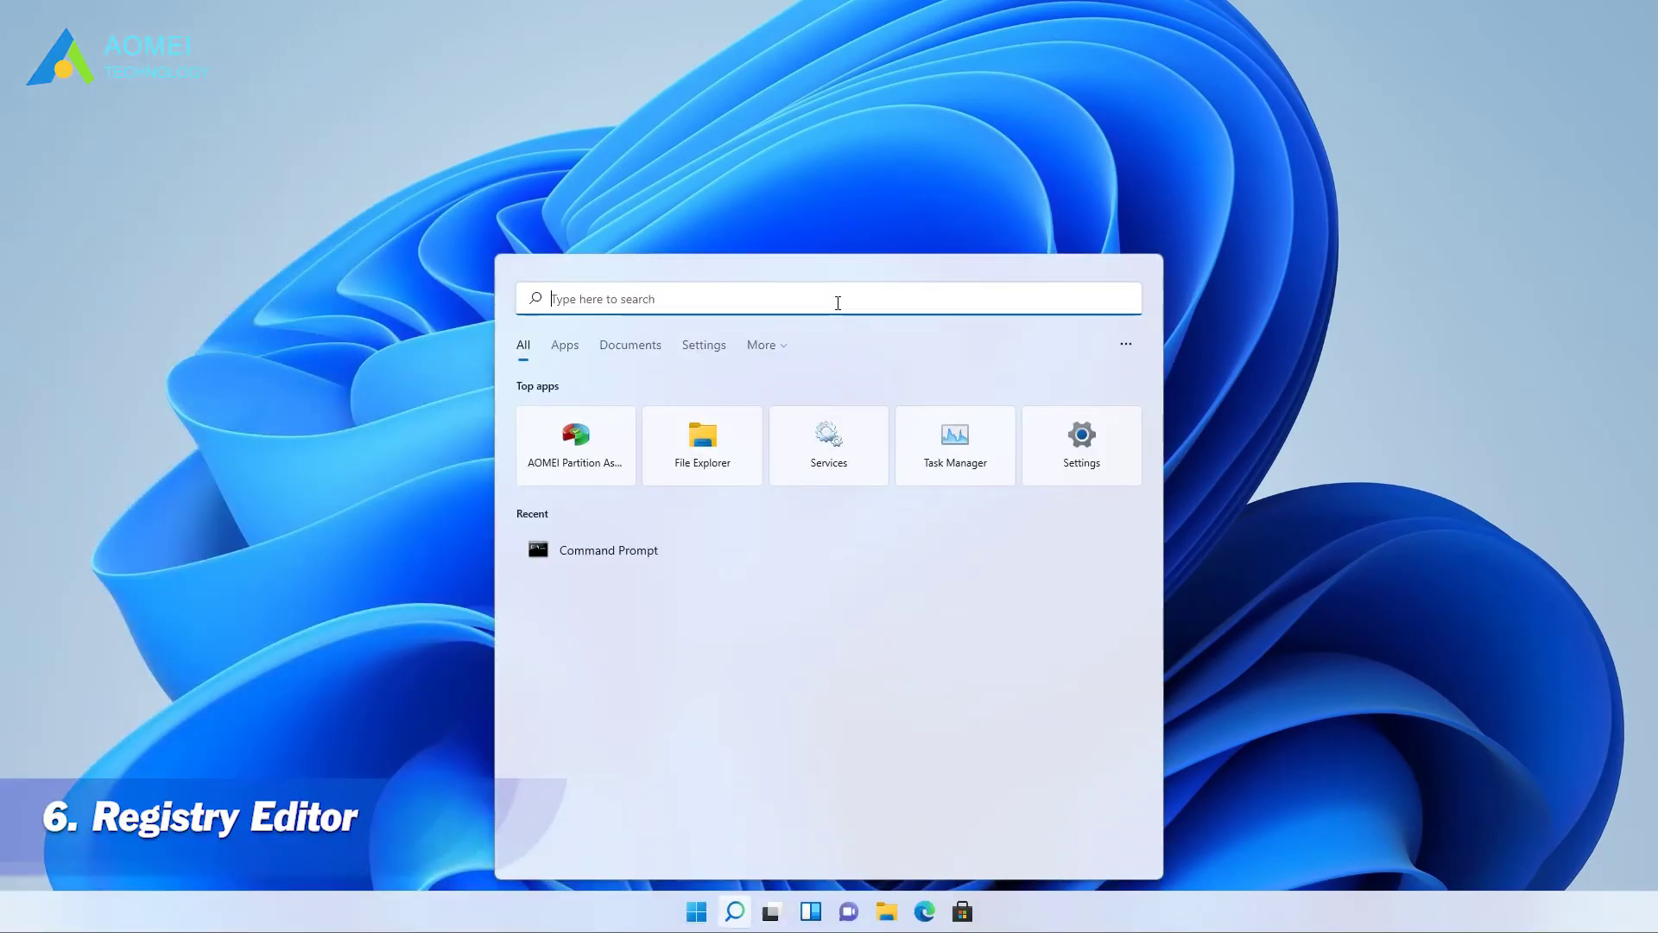
pyautogui.write('Registry Editor')
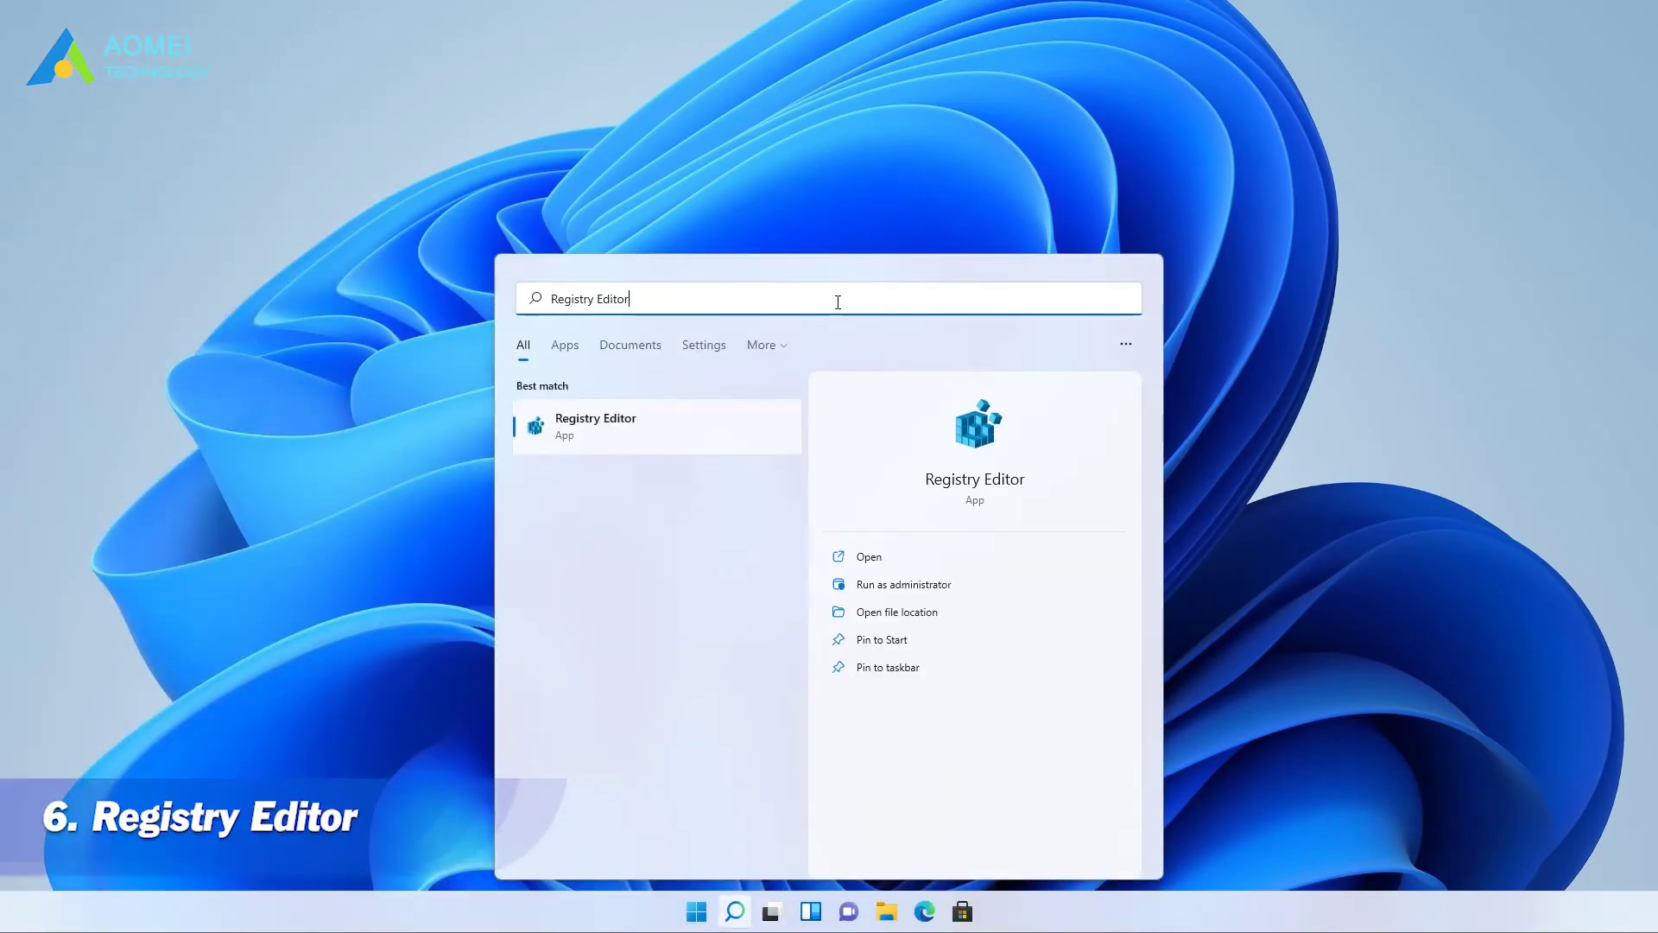
pyautogui.click(911, 557)
pyautogui.hotkey('alt', 'y')
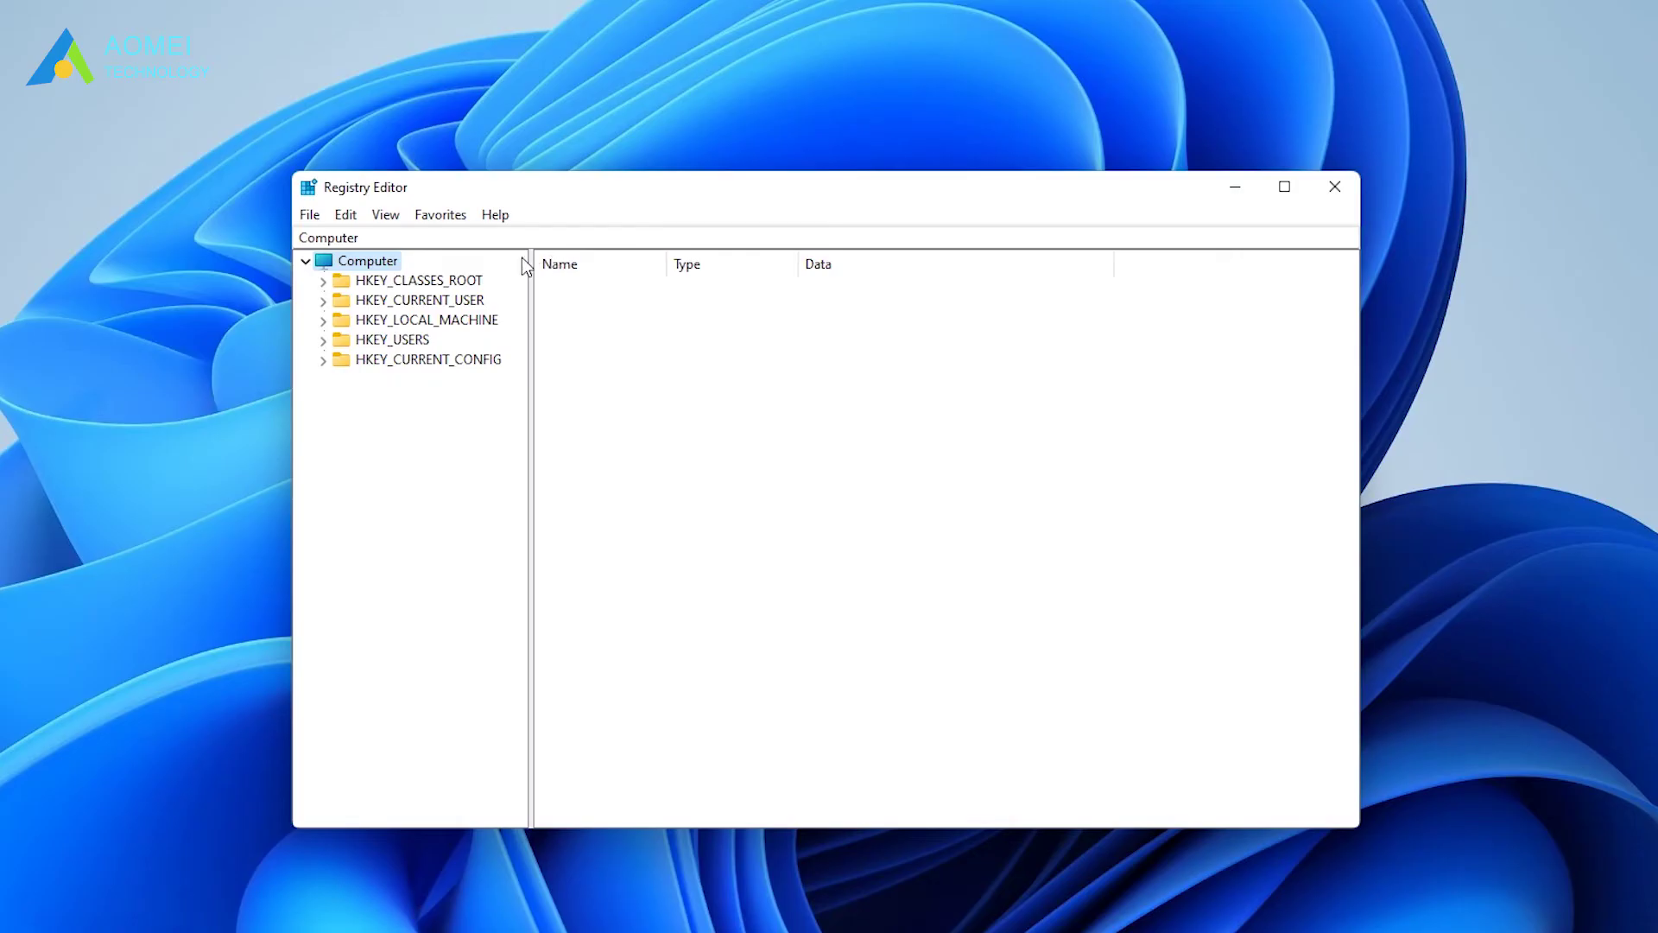
pyautogui.moveTo(515, 238); pyautogui.dragTo(261, 236)
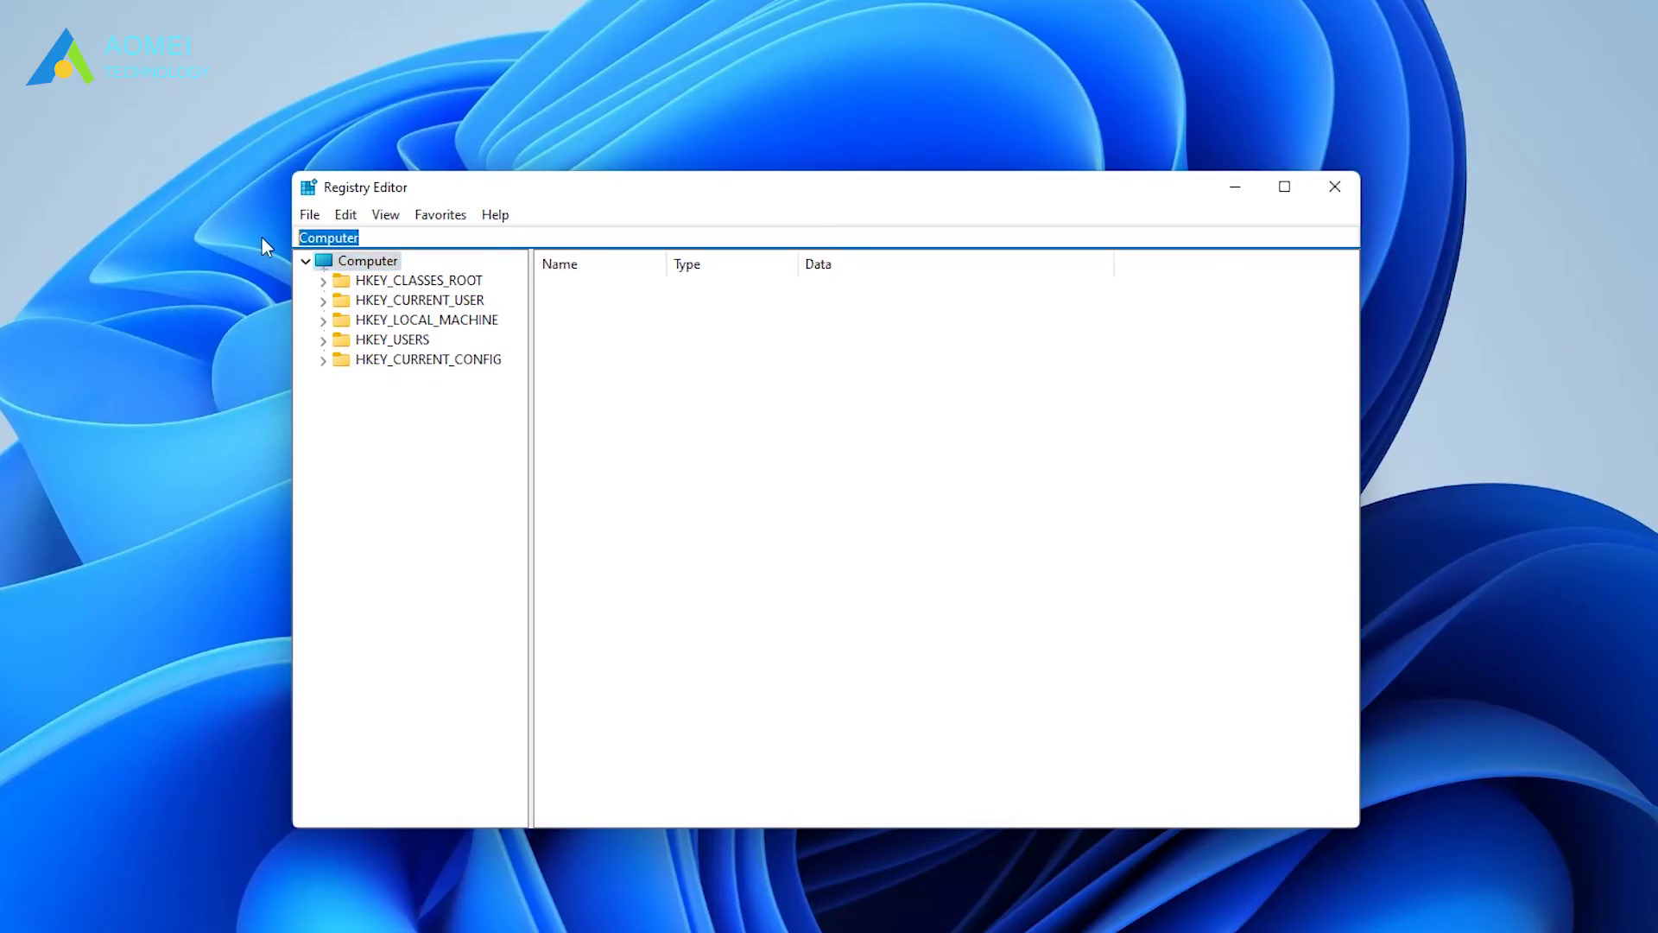
pyautogui.write('Computer\\HKEY_LOCAL_MACHINE\\SYSTEM\\CurrentControlSet\\Control\\BitLocker')
pyautogui.press('Return')
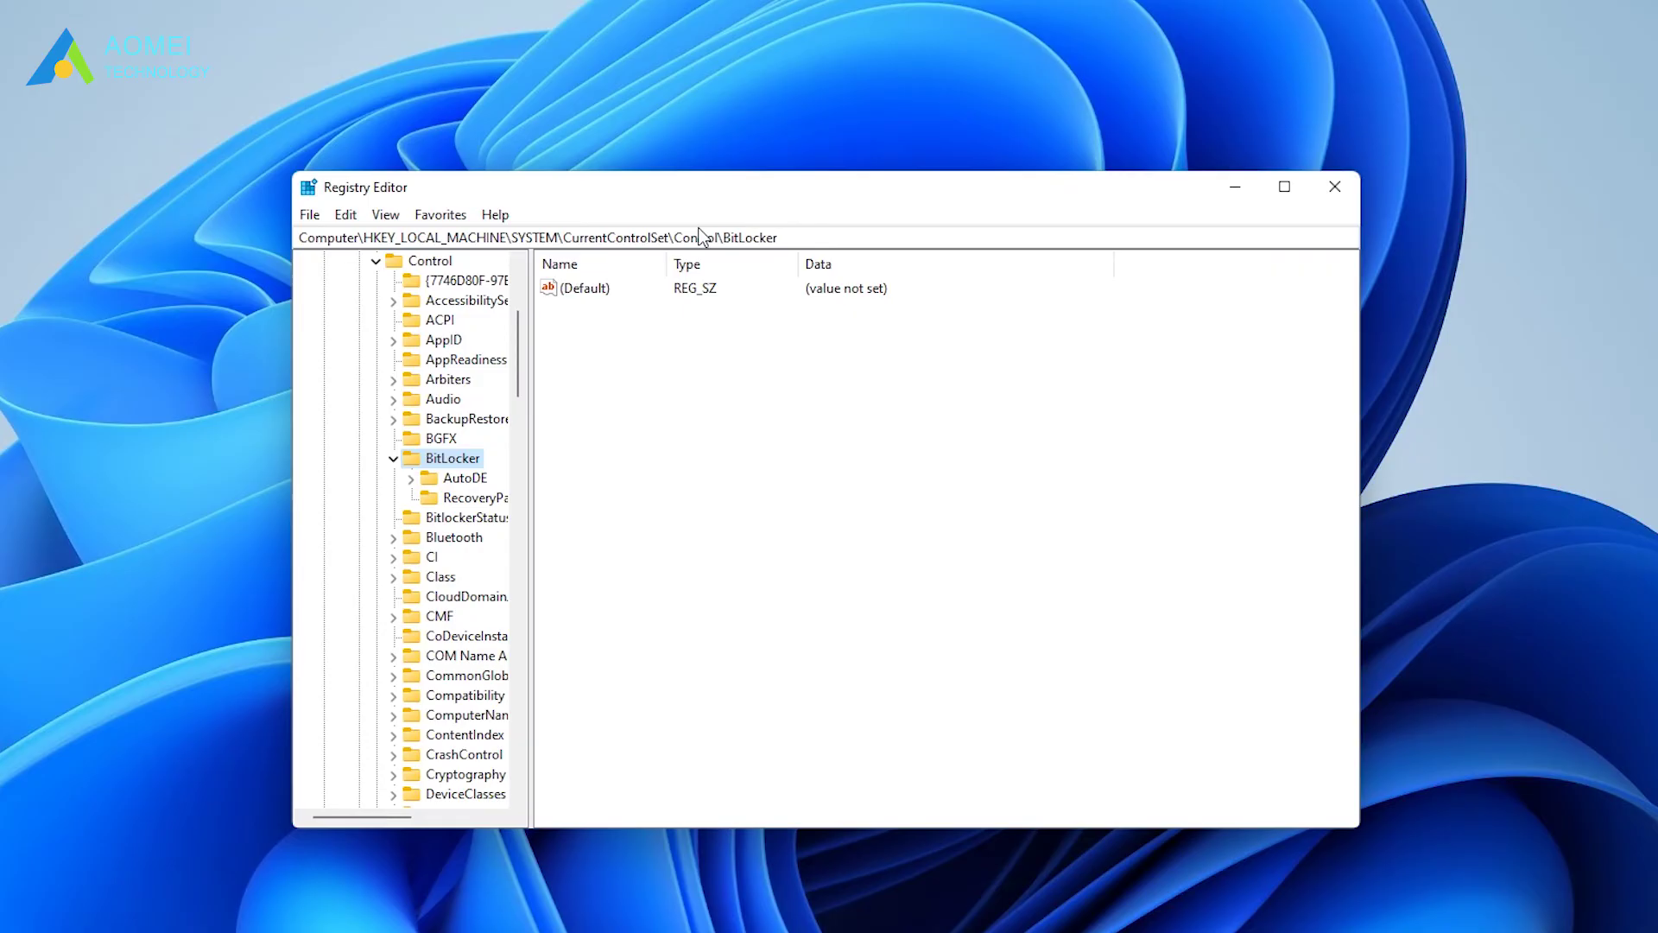
# Create a DWORD (32-bit) value named PreventDeviceEncryption with value data 1.
pyautogui.rightClick(663, 363)
pyautogui.moveTo(767, 377)
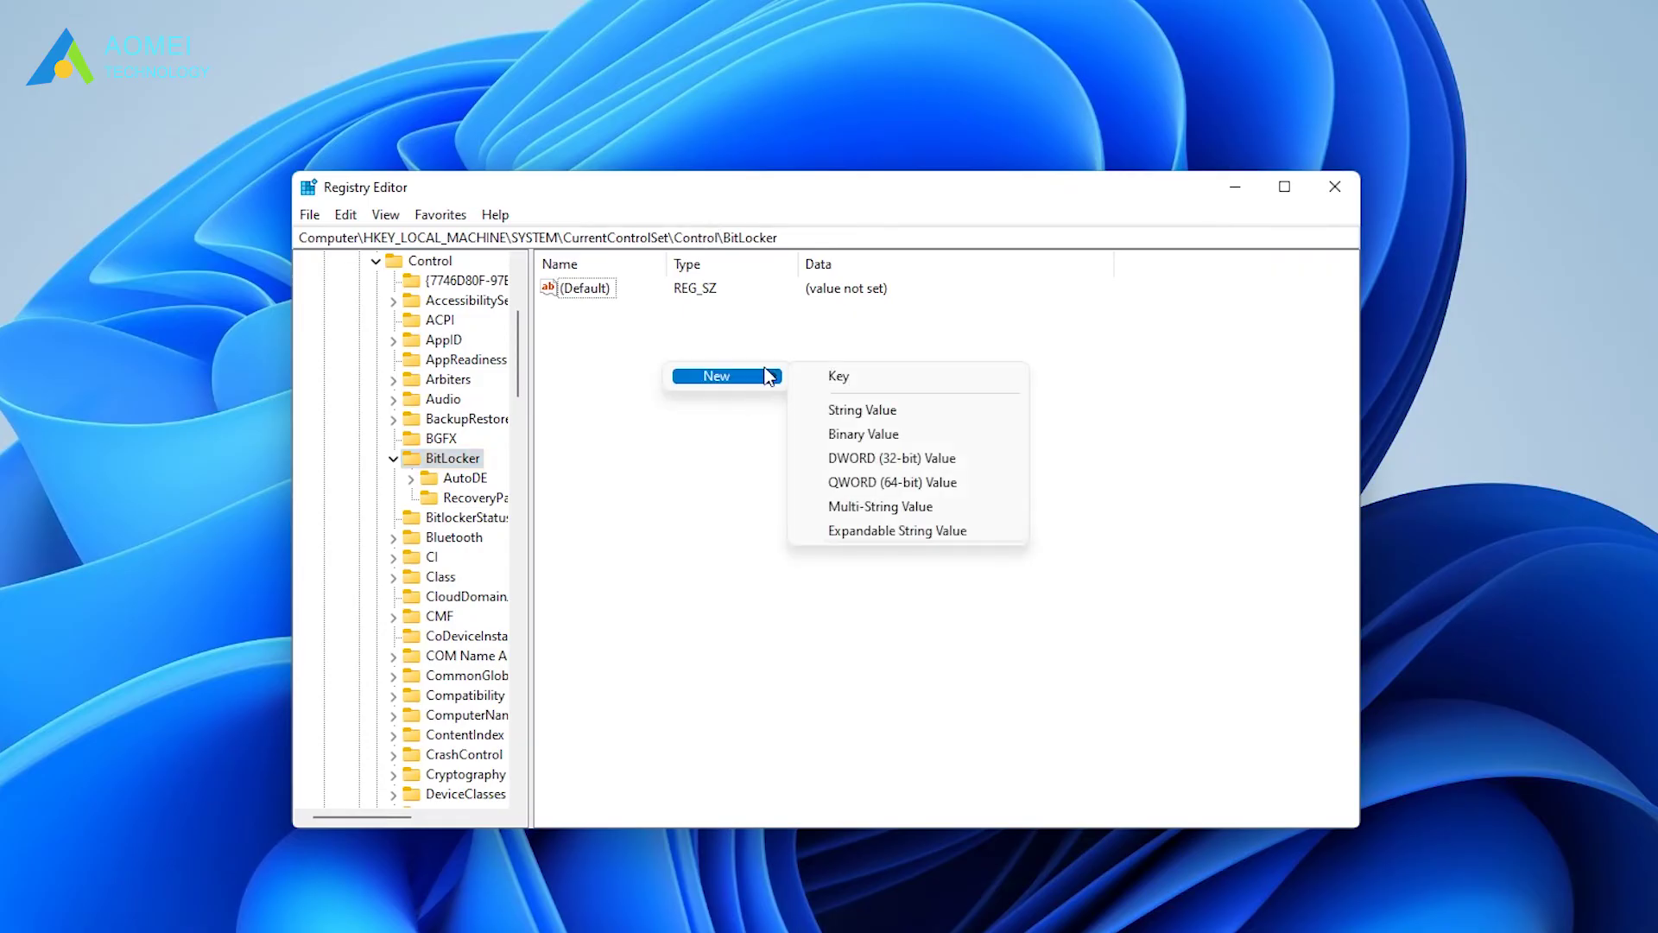
pyautogui.click(891, 458)
pyautogui.write('PreventDeviceEncryption')
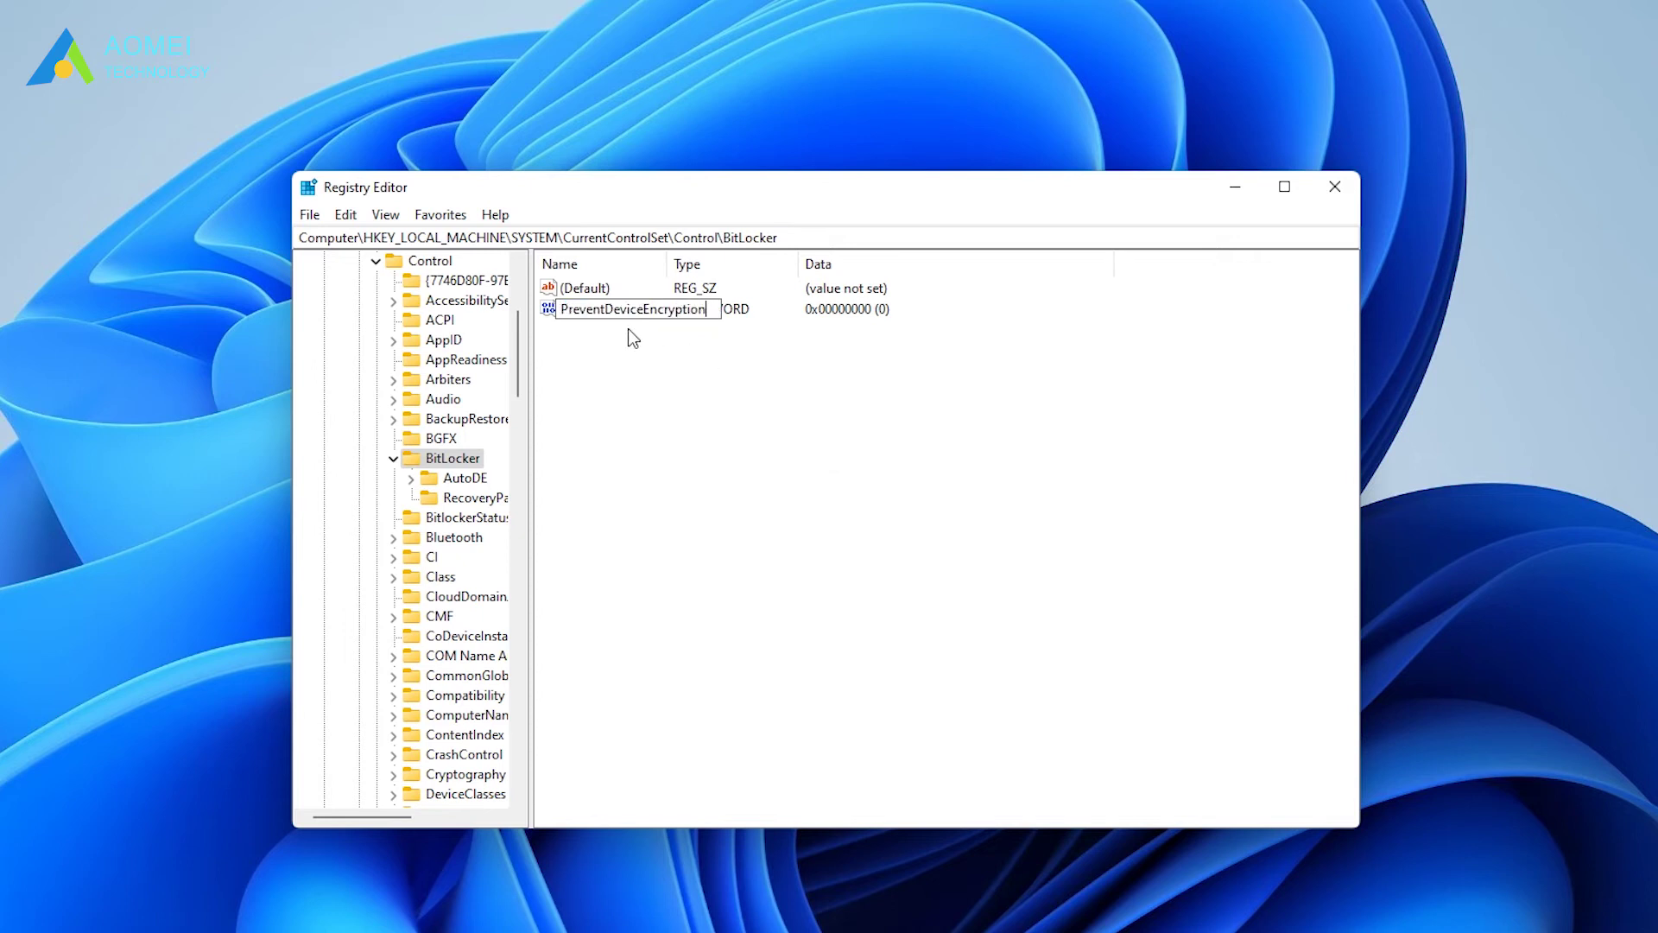
pyautogui.press('Return')
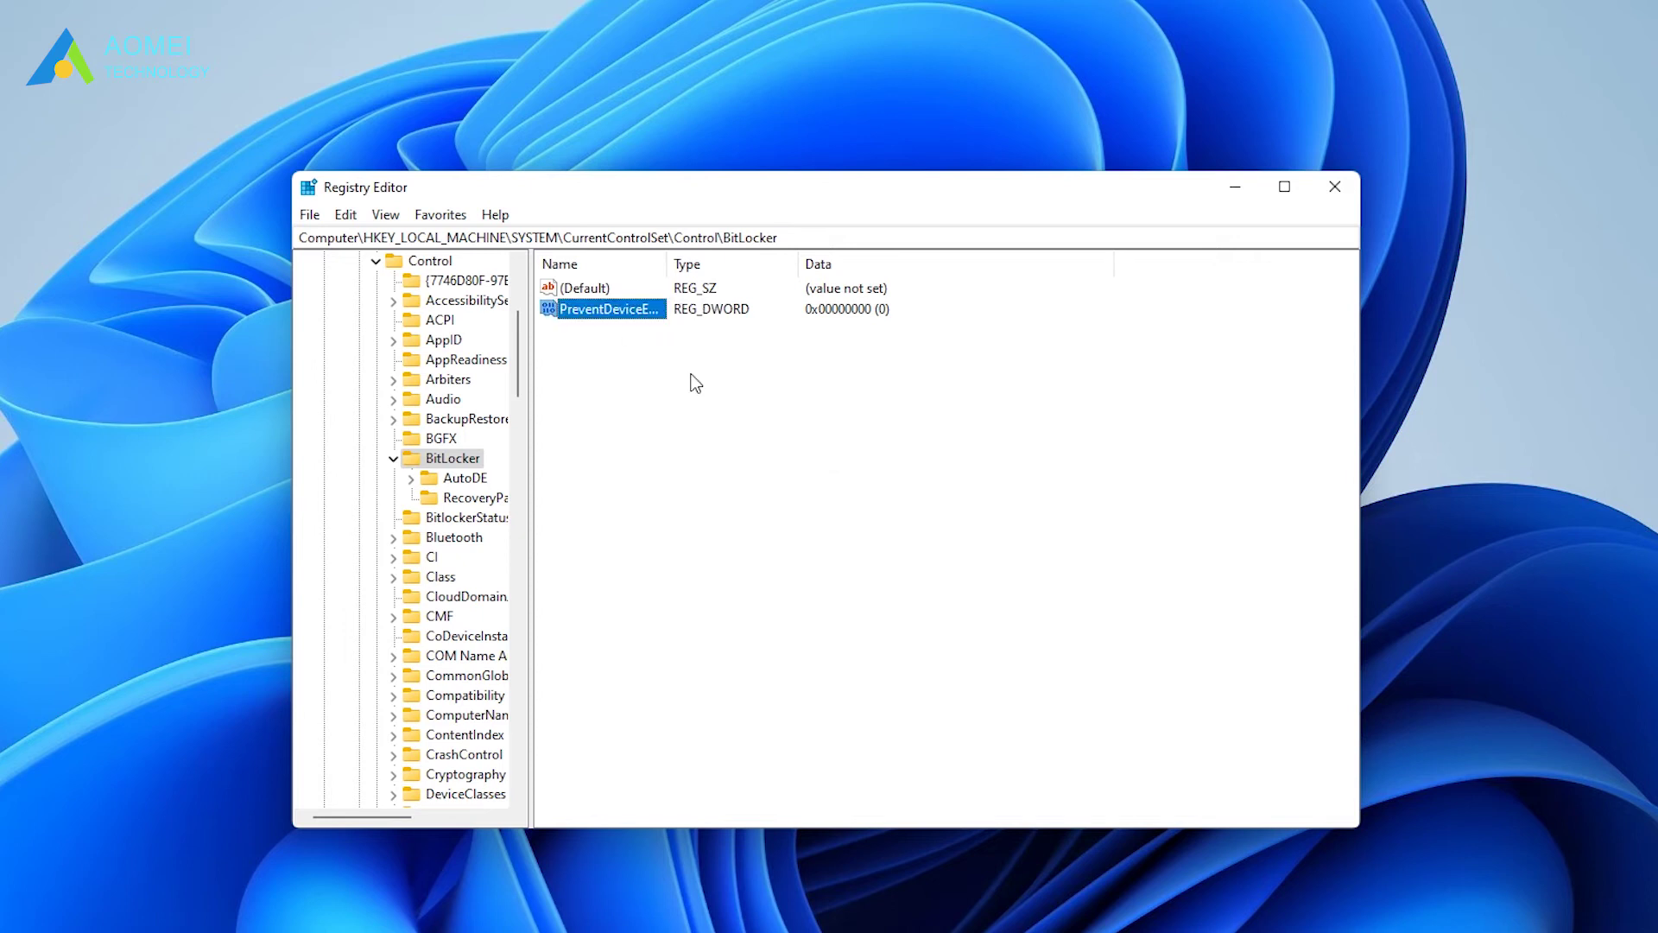
pyautogui.doubleClick(624, 309)
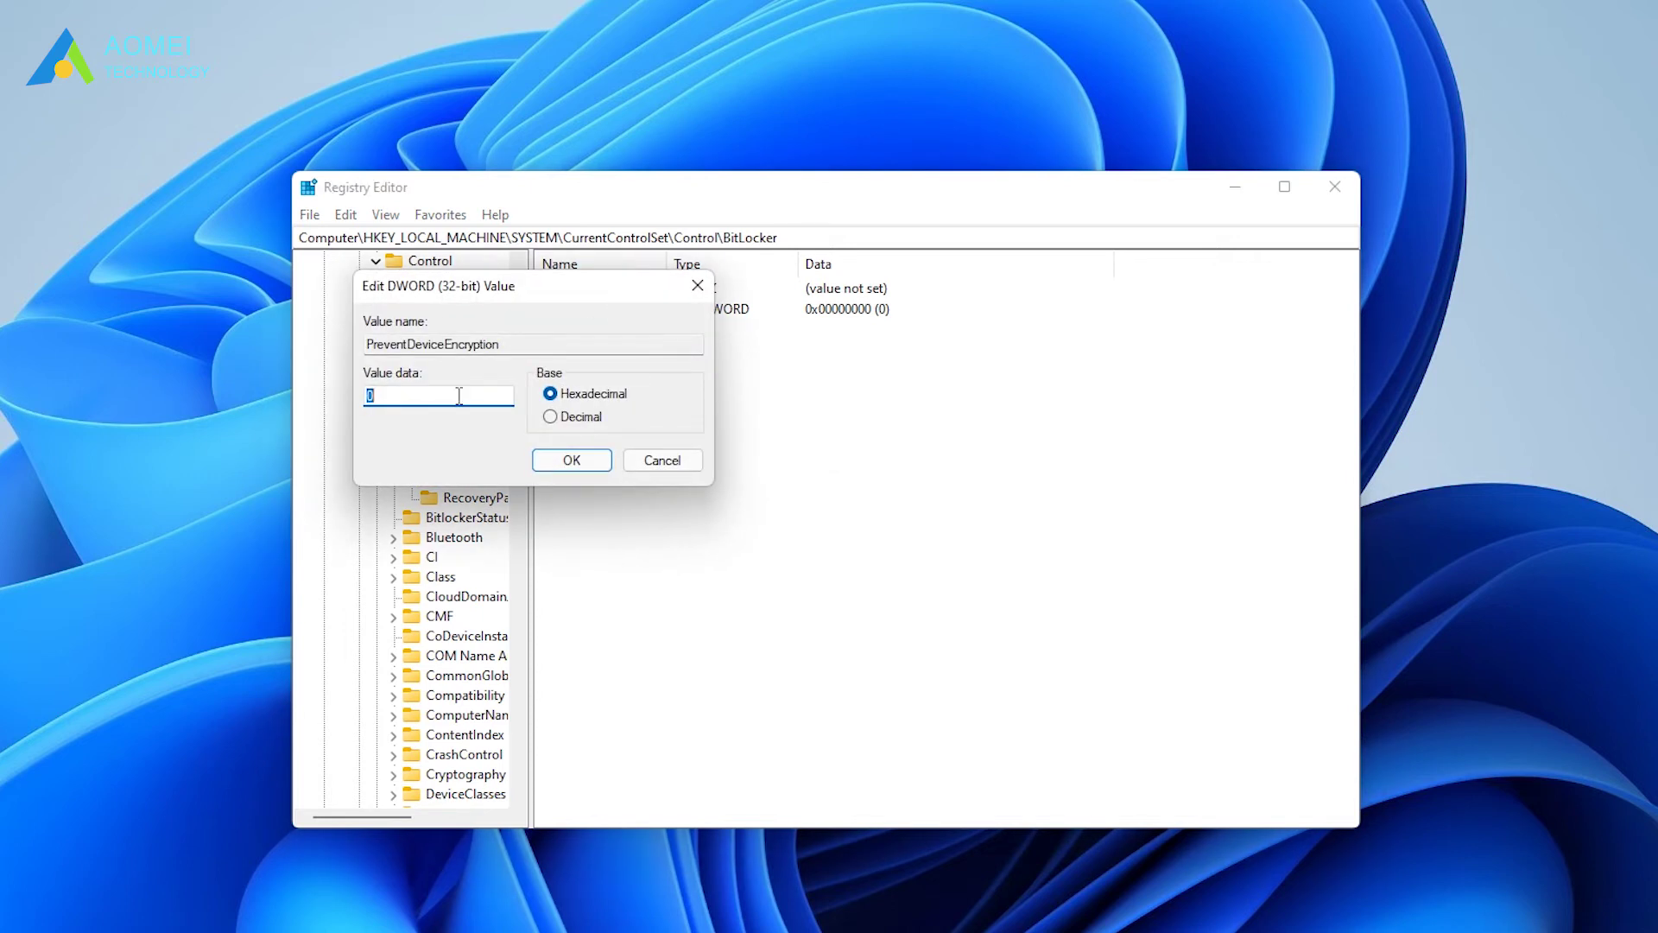
pyautogui.write('1')
pyautogui.click(570, 461)
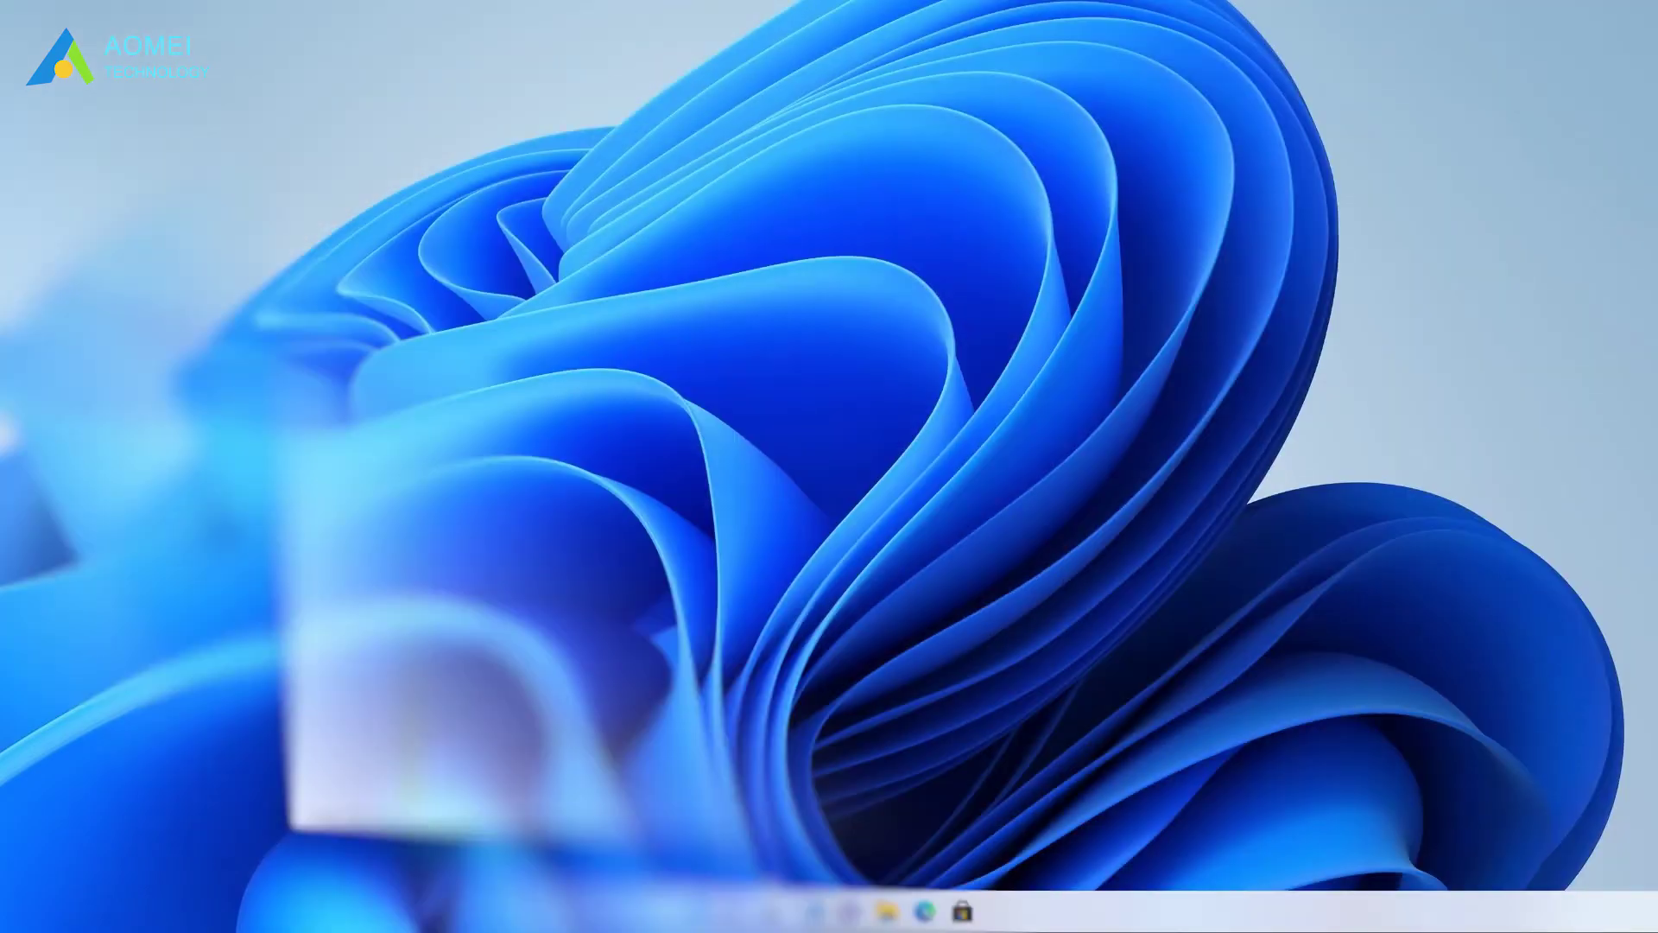
# Run Disable-BitLocker -MountPoint E: in an administrator PowerShell, then search for Group Policy.
pyautogui.click(748, 916)
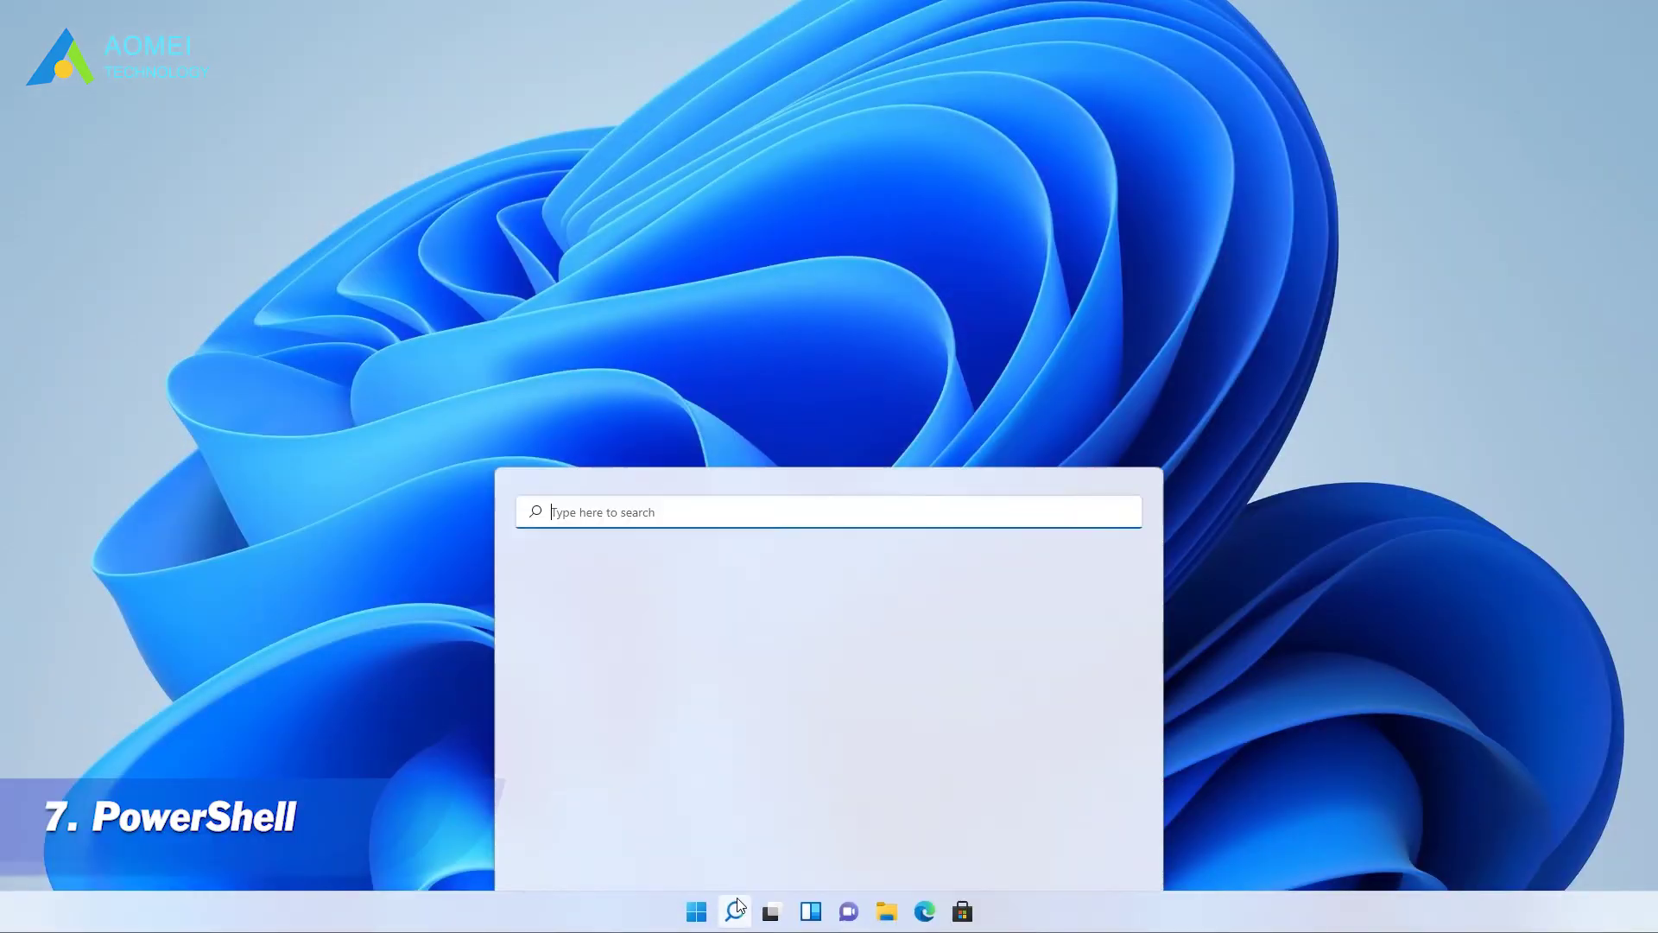
pyautogui.write('PowerShell')
pyautogui.click(905, 589)
pyautogui.write('Disable-BitLocker -MountPoint E:')
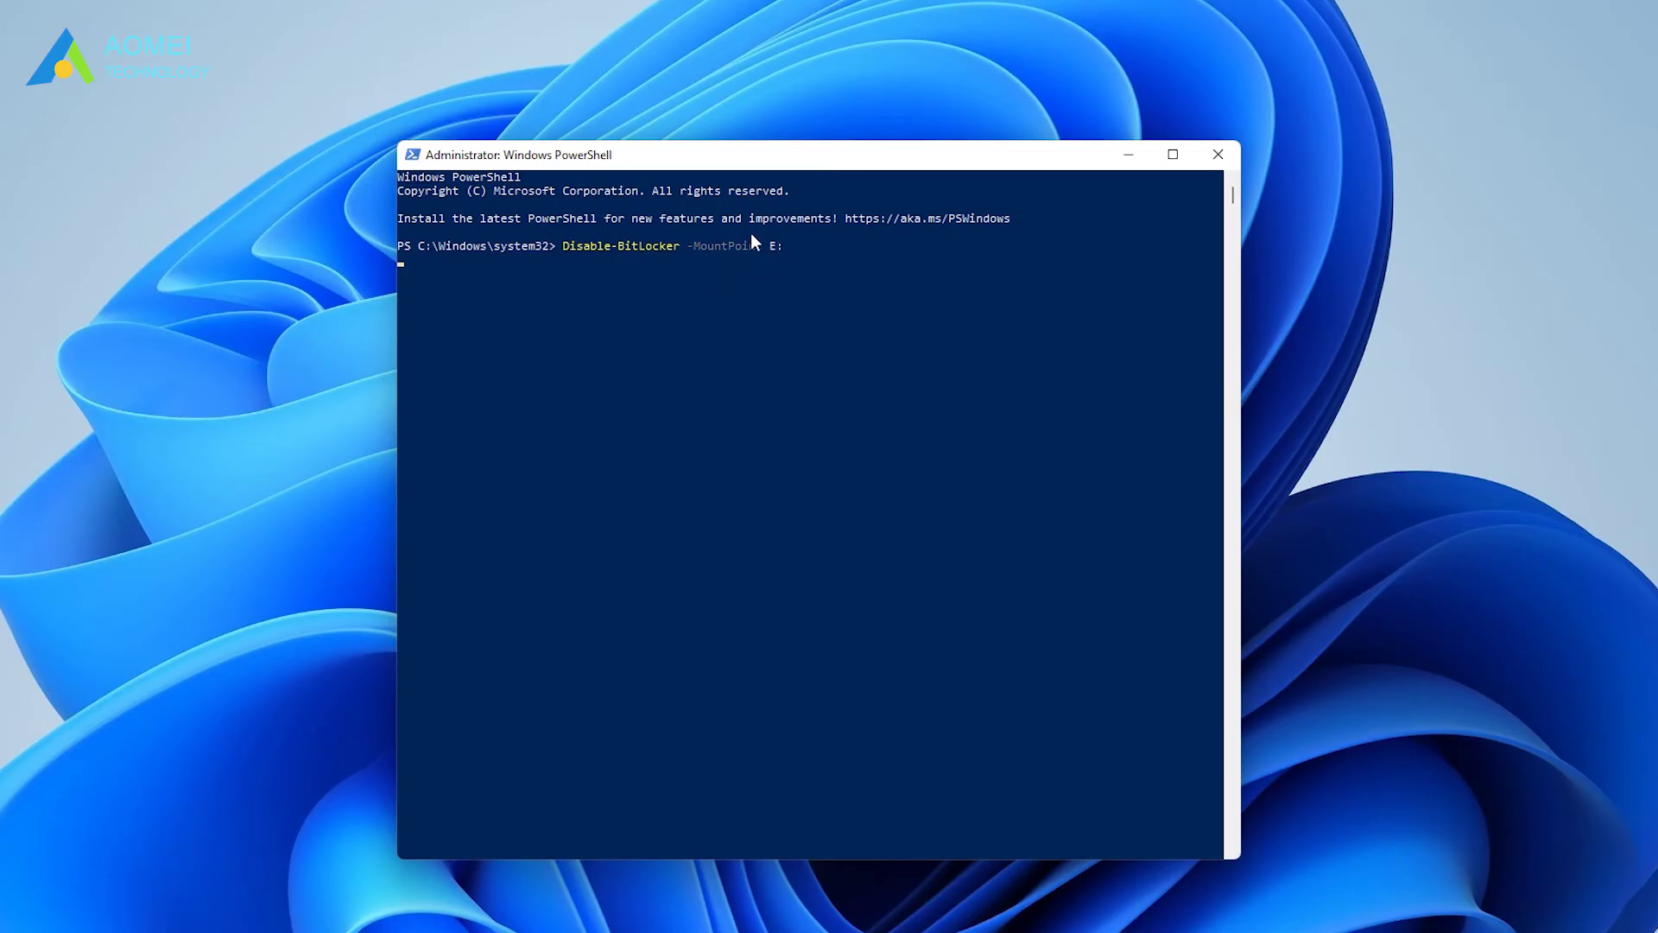
pyautogui.press('Return')
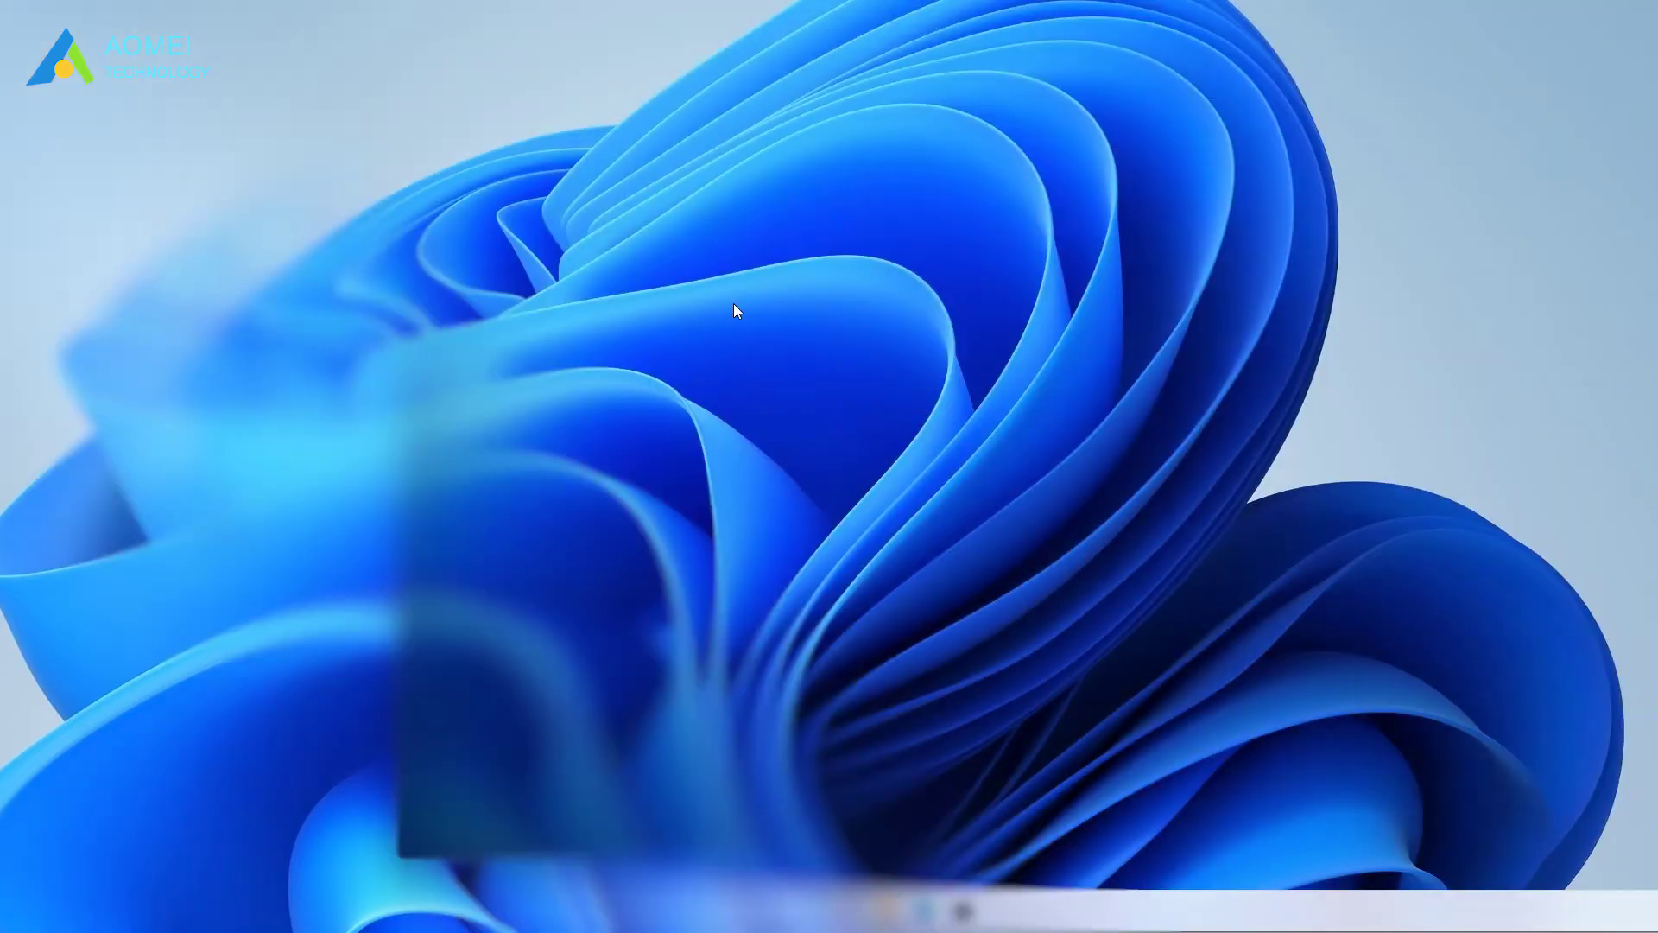
pyautogui.write('Group Policy')
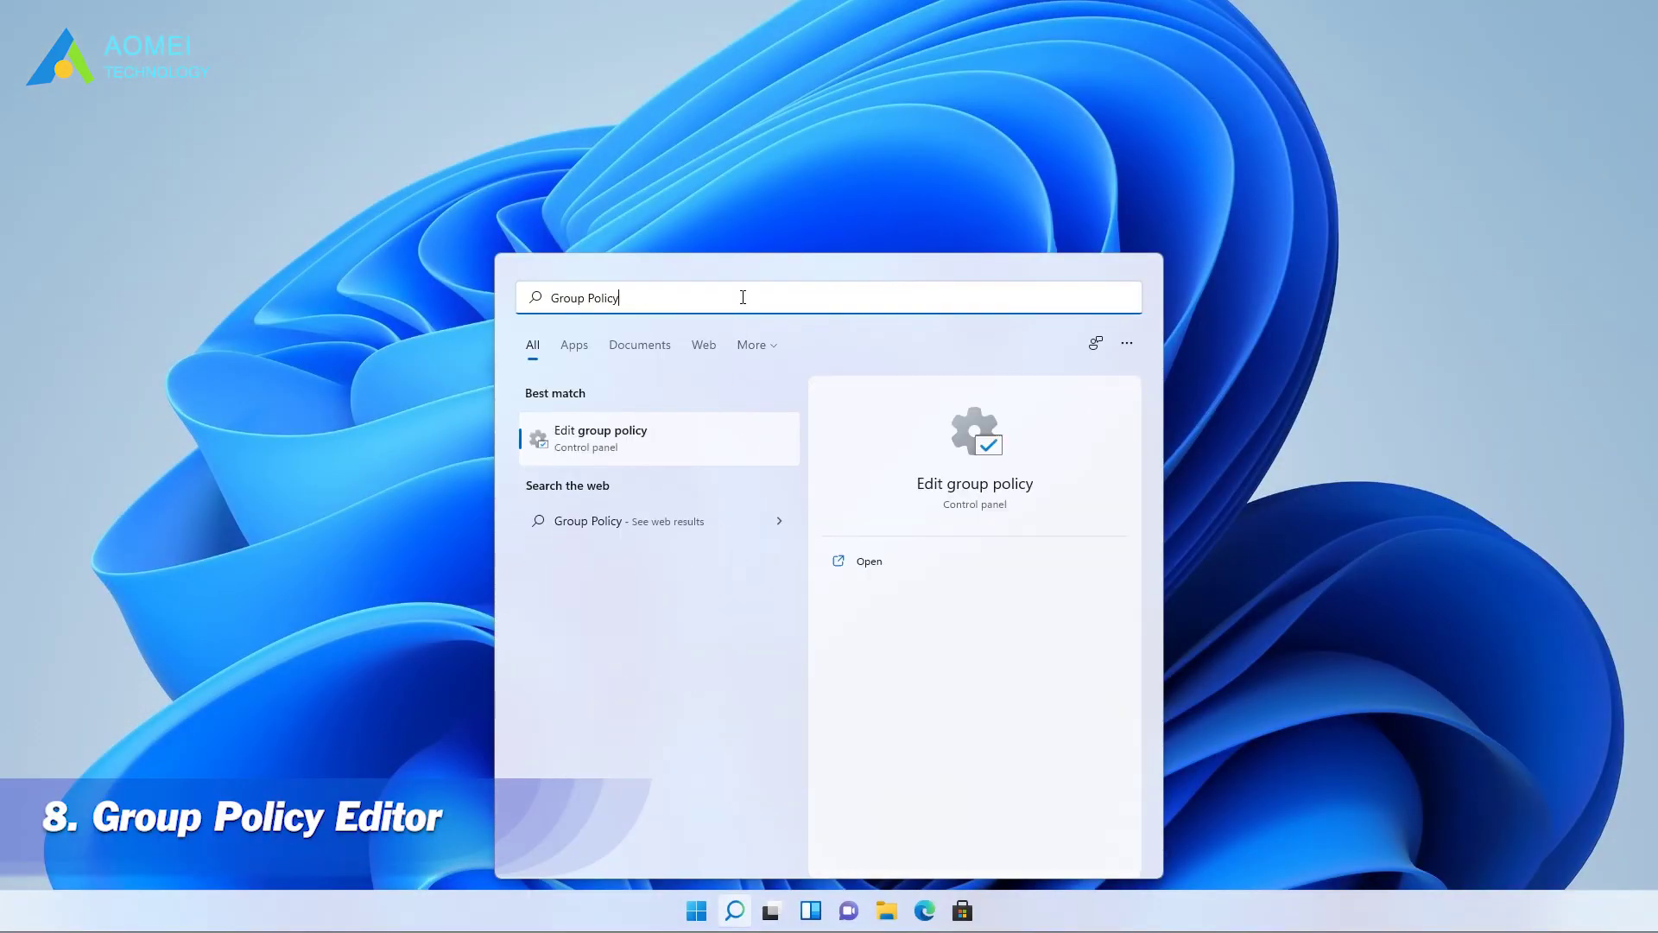
# Open Edit group policy at Administrative Templates > Windows Components > BitLocker Drive Encryption > Removable Data Drives, widening the window.
pyautogui.click(883, 563)
pyautogui.doubleClick(643, 445)
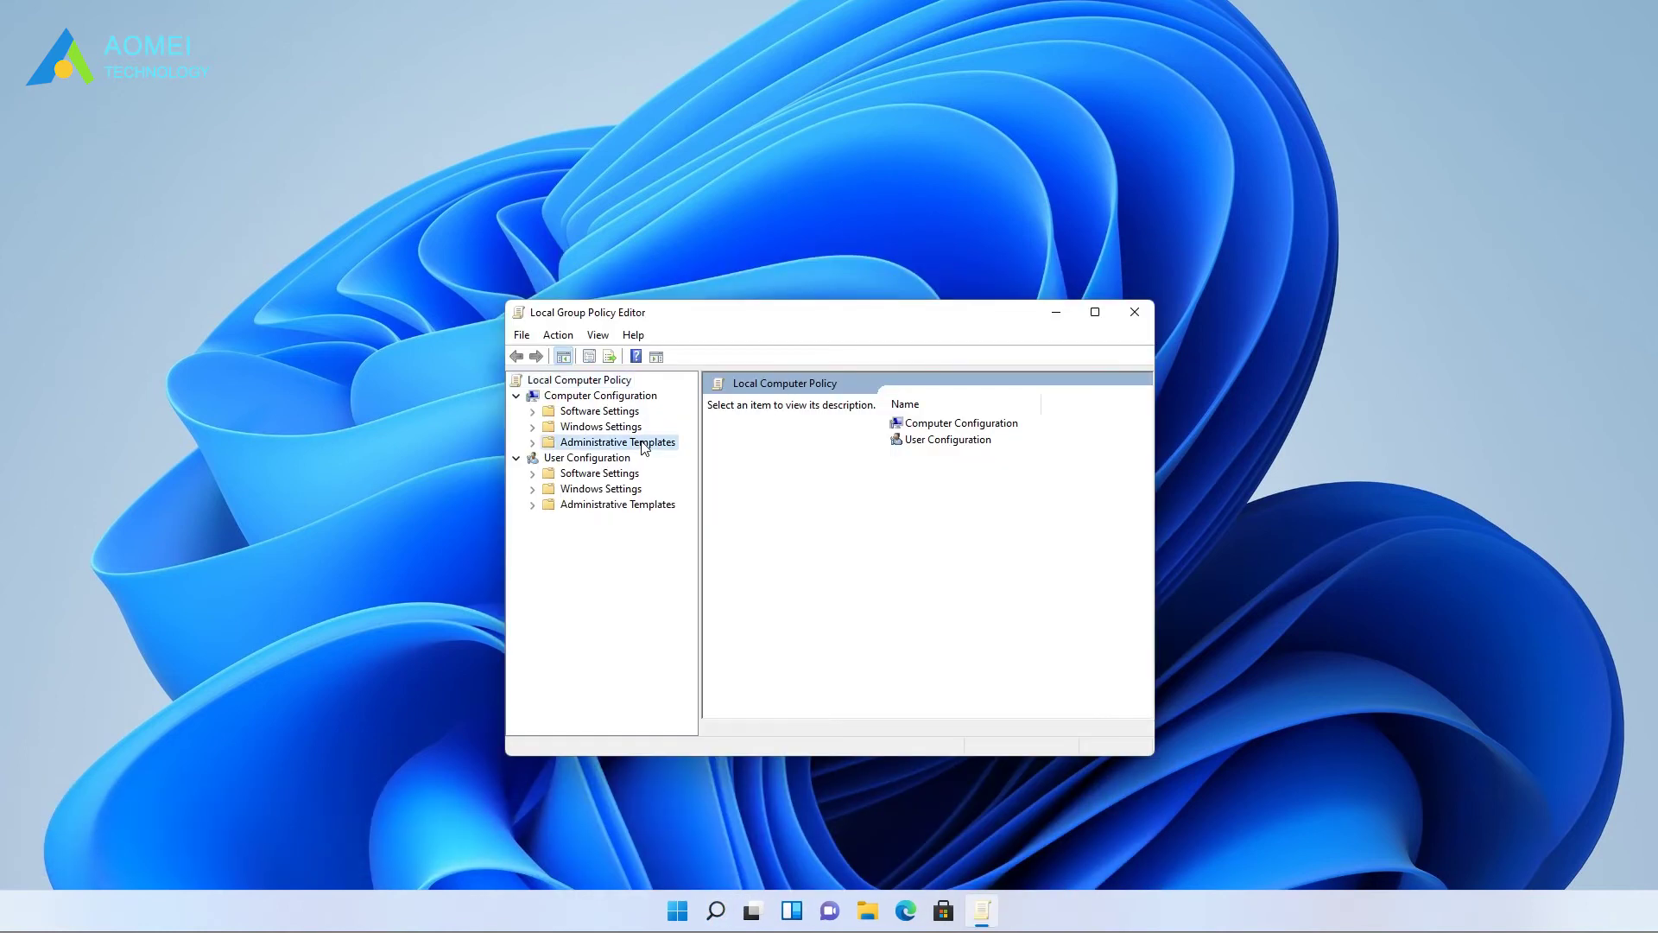
pyautogui.doubleClick(637, 553)
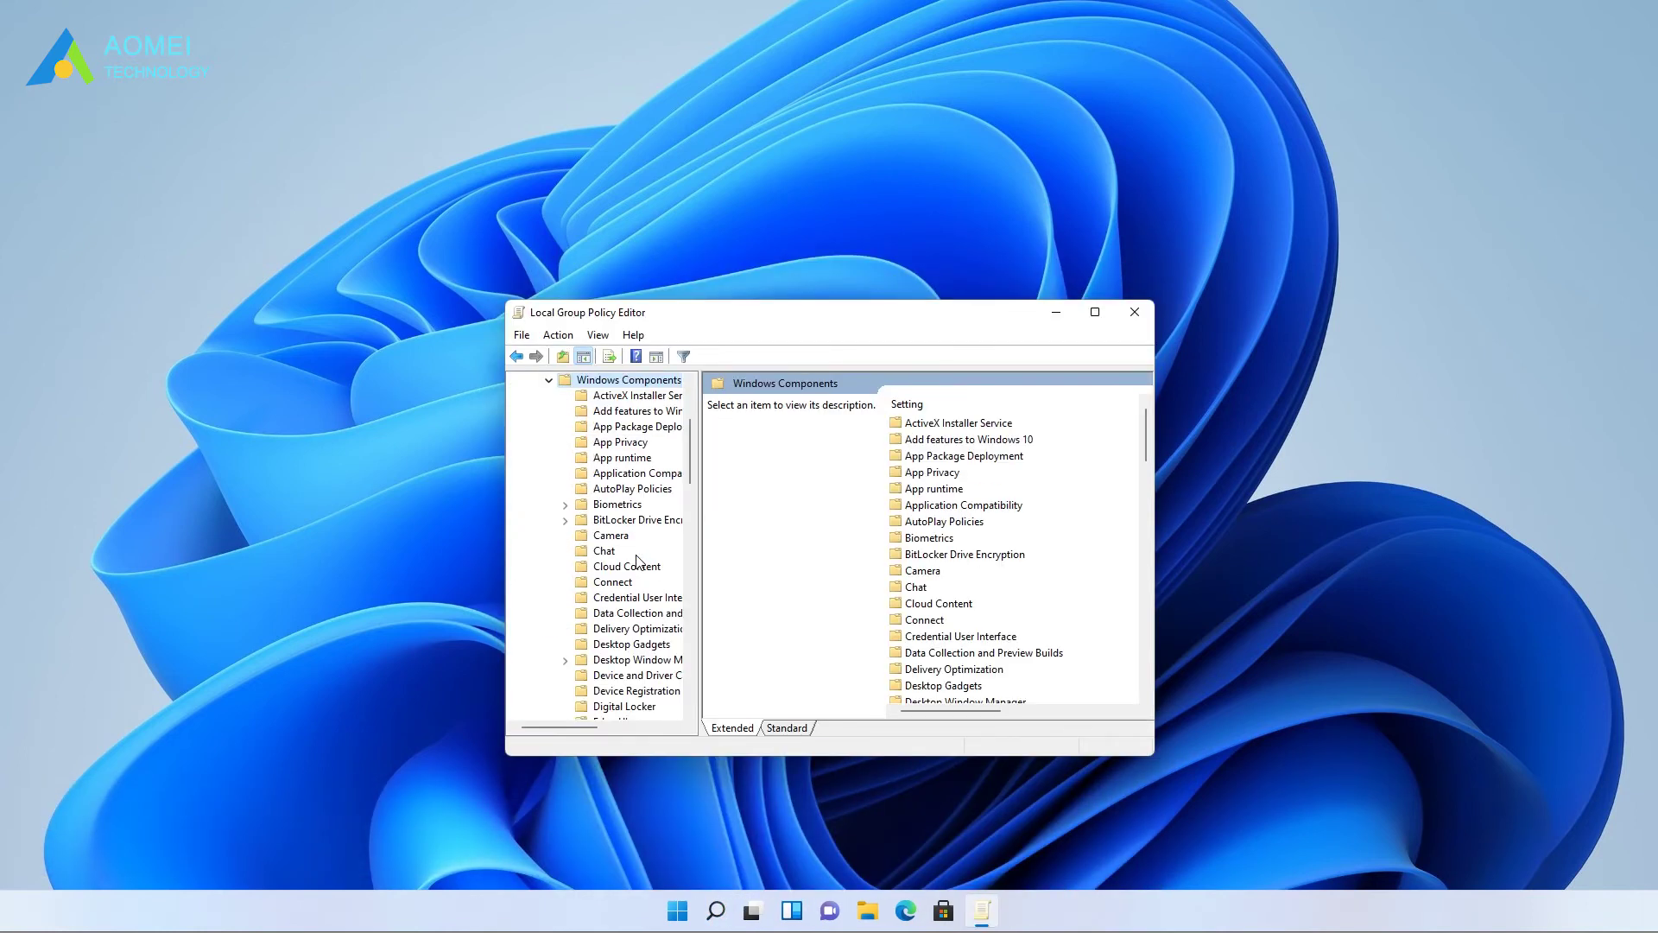
pyautogui.scroll(-12, 637, 561)
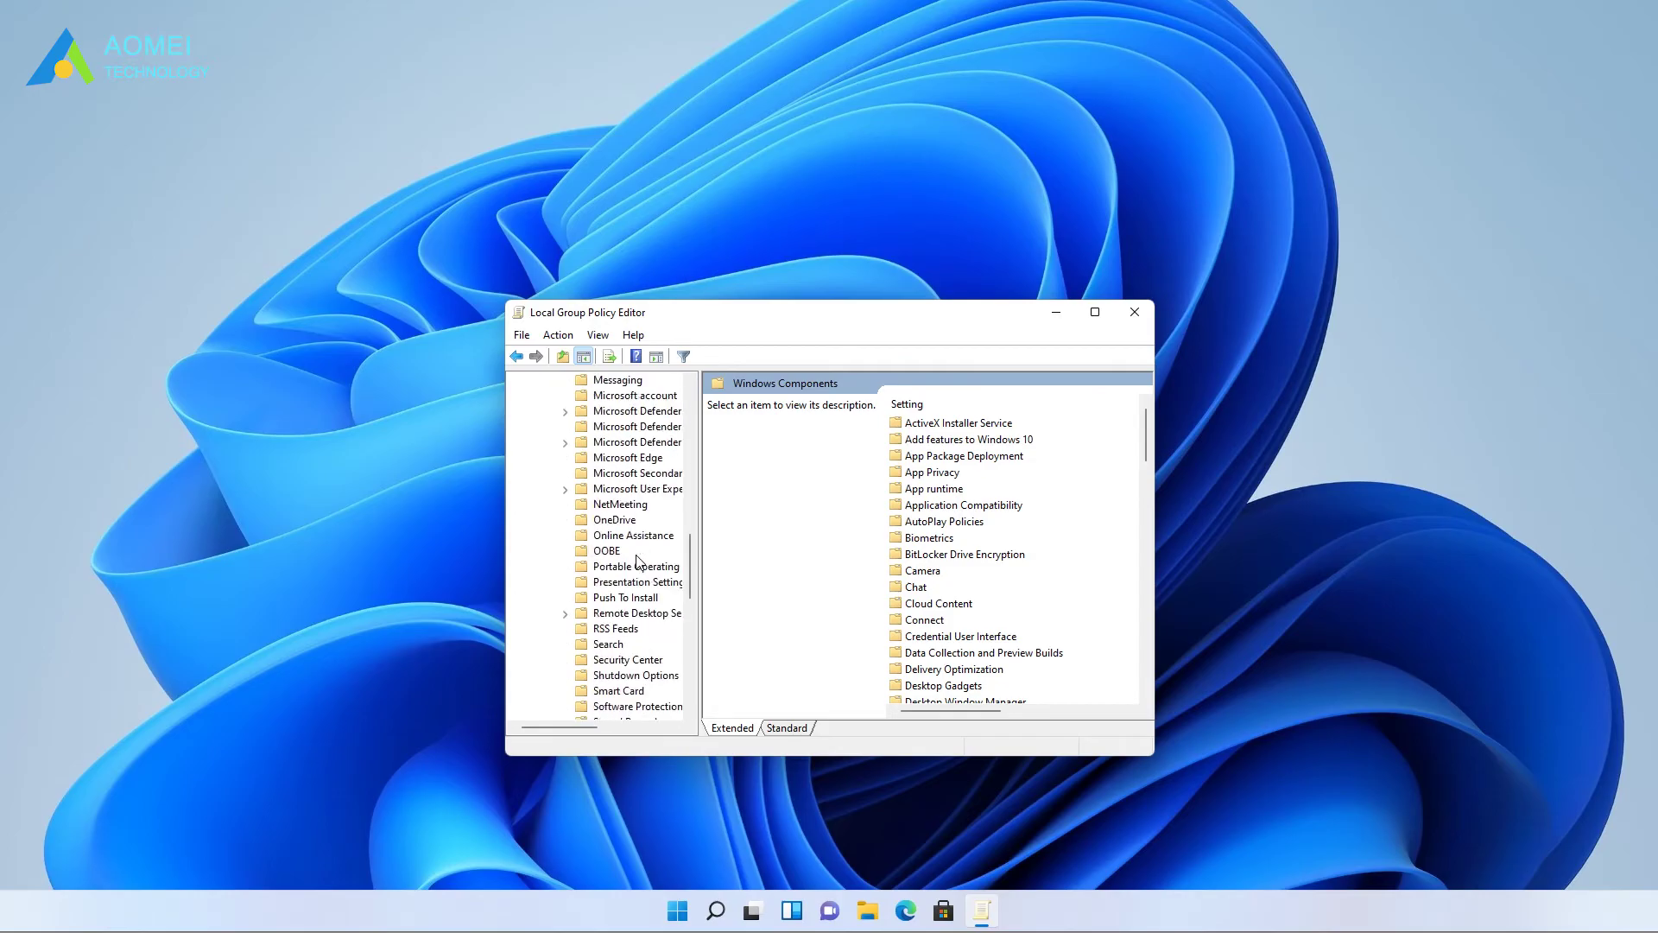
pyautogui.scroll(13, 636, 561)
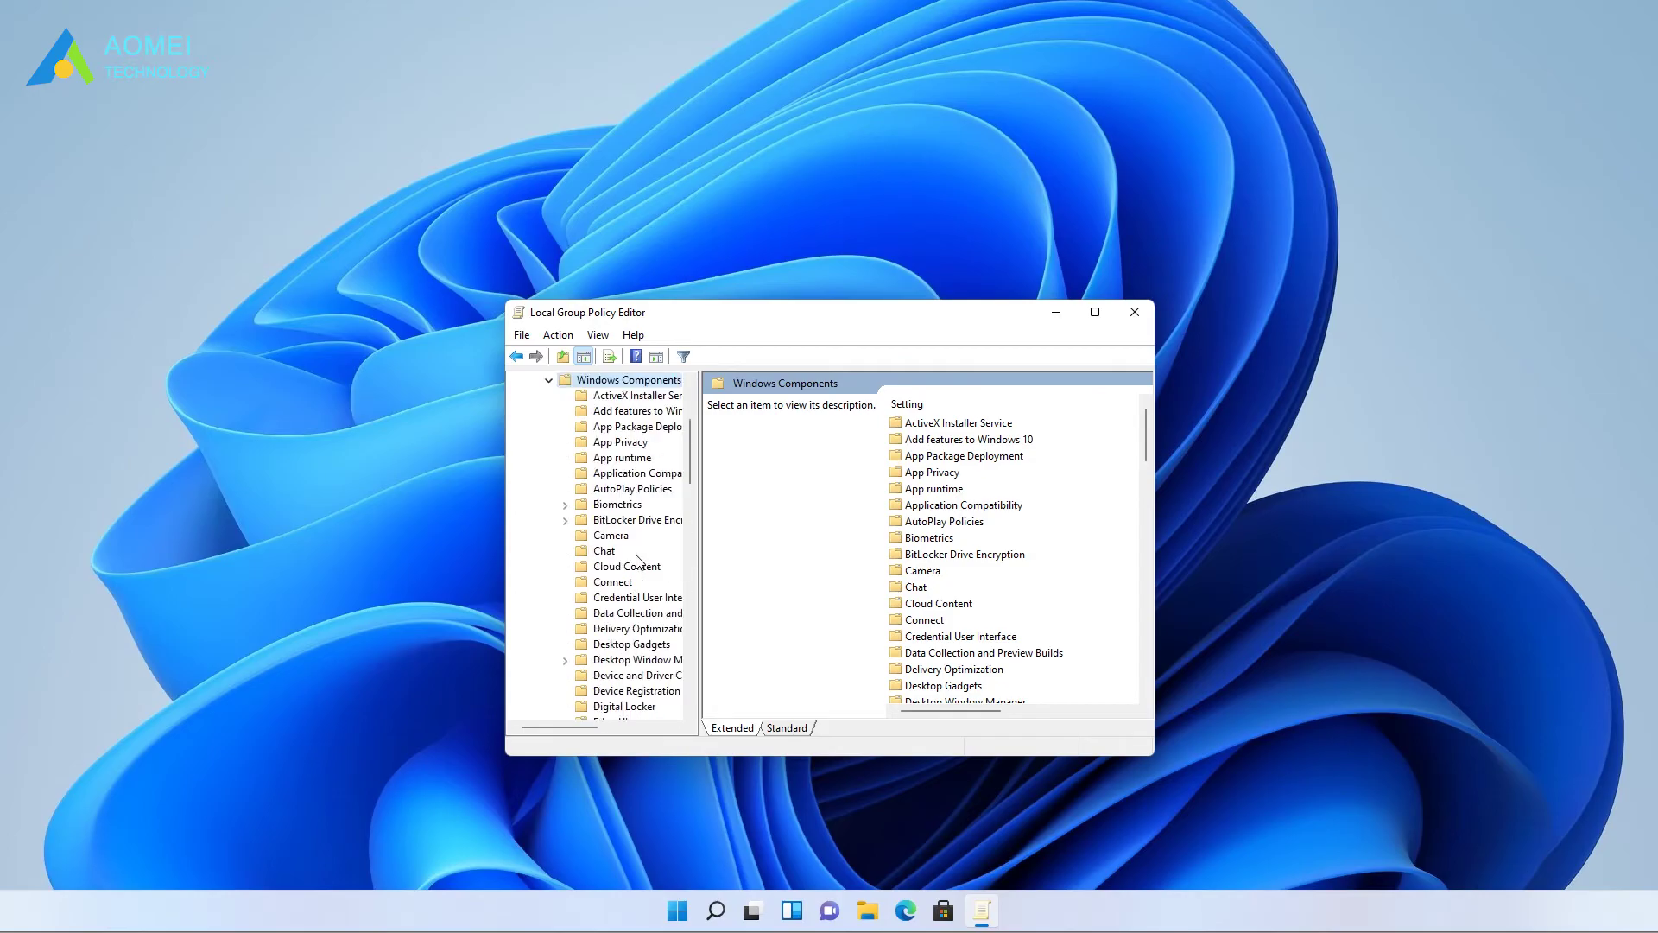
pyautogui.doubleClick(644, 520)
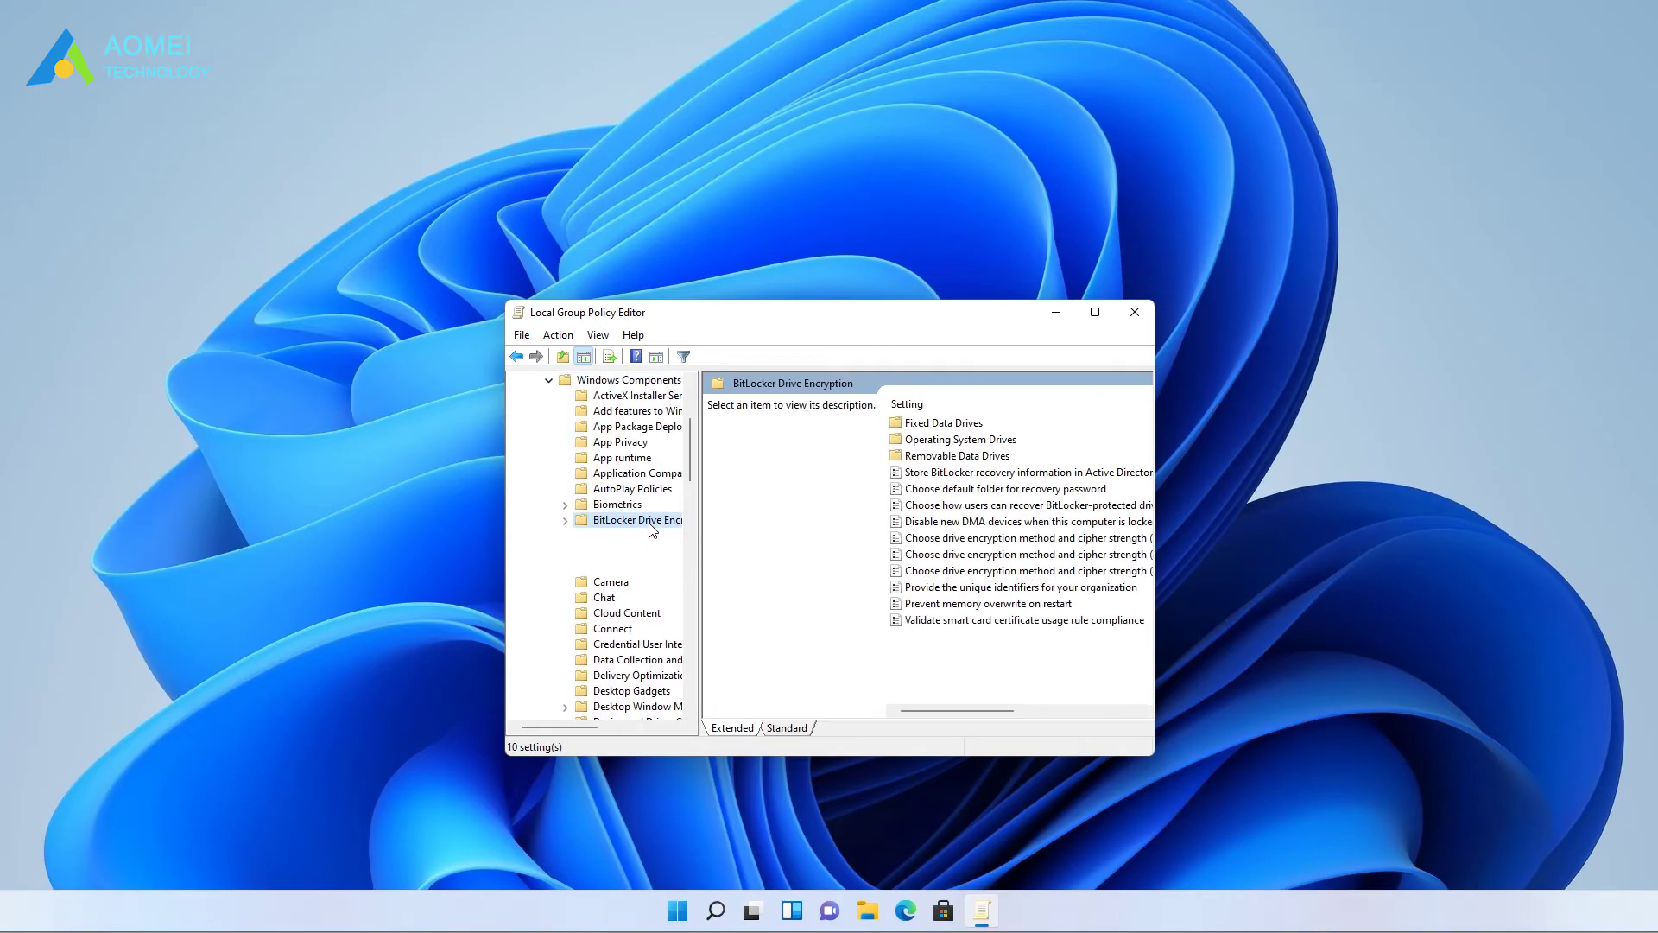
pyautogui.click(652, 568)
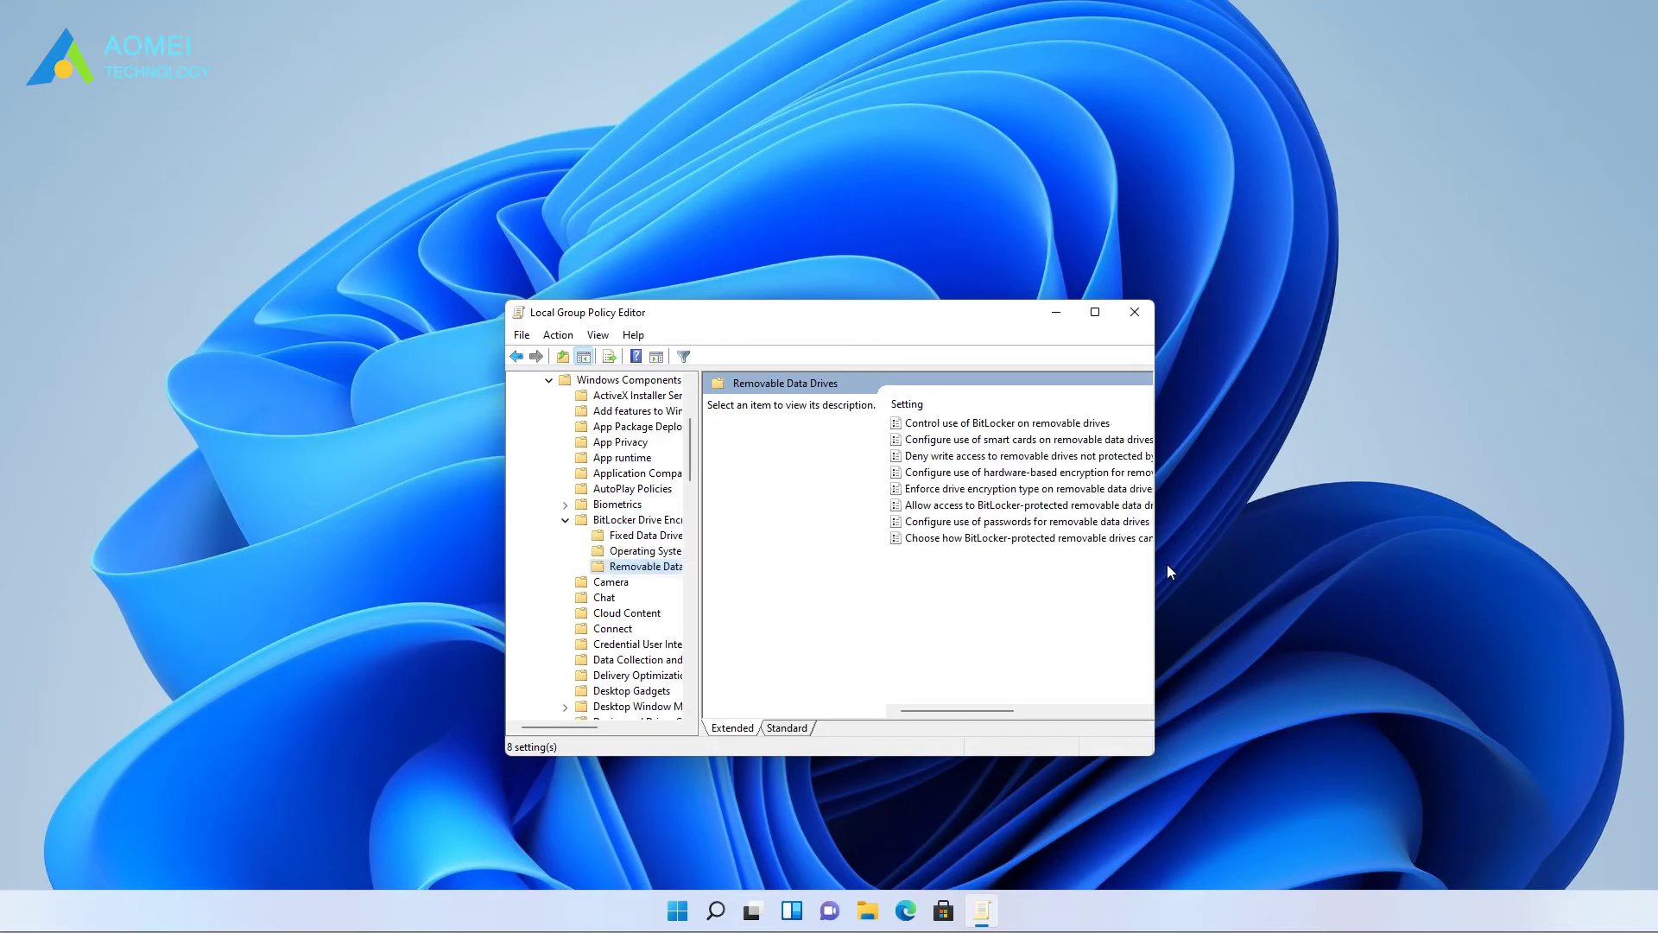
pyautogui.moveTo(1154, 563); pyautogui.dragTo(1310, 553)
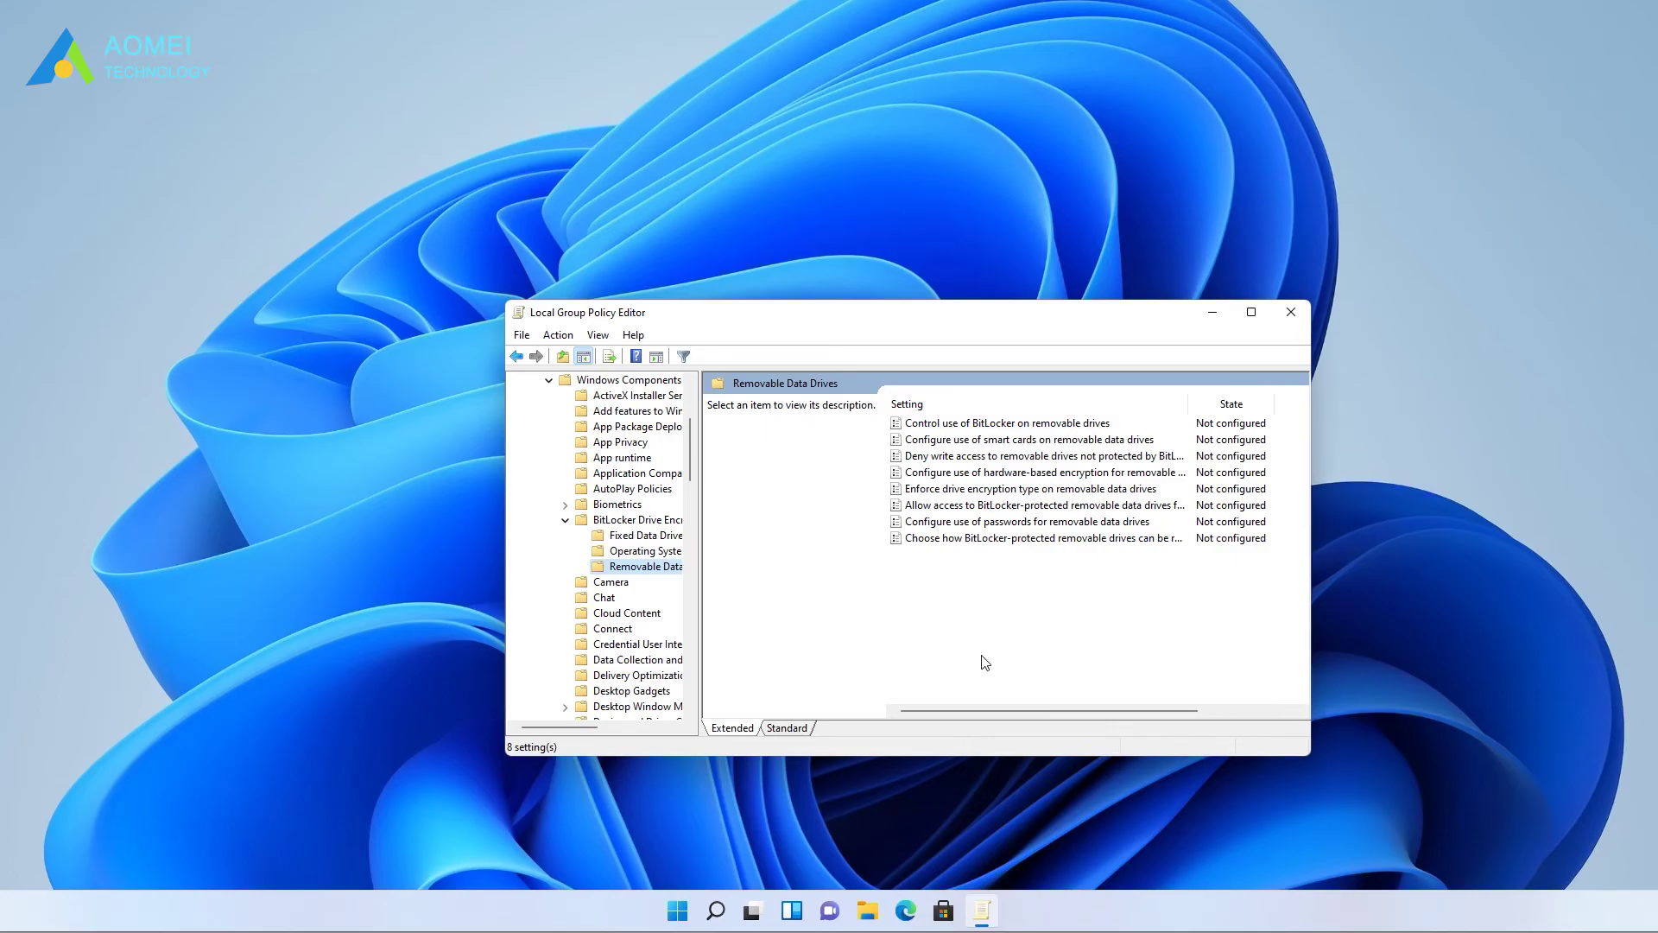
# Set the 'Control use of BitLocker on removable drives' policy to Disabled and apply it.
pyautogui.doubleClick(989, 425)
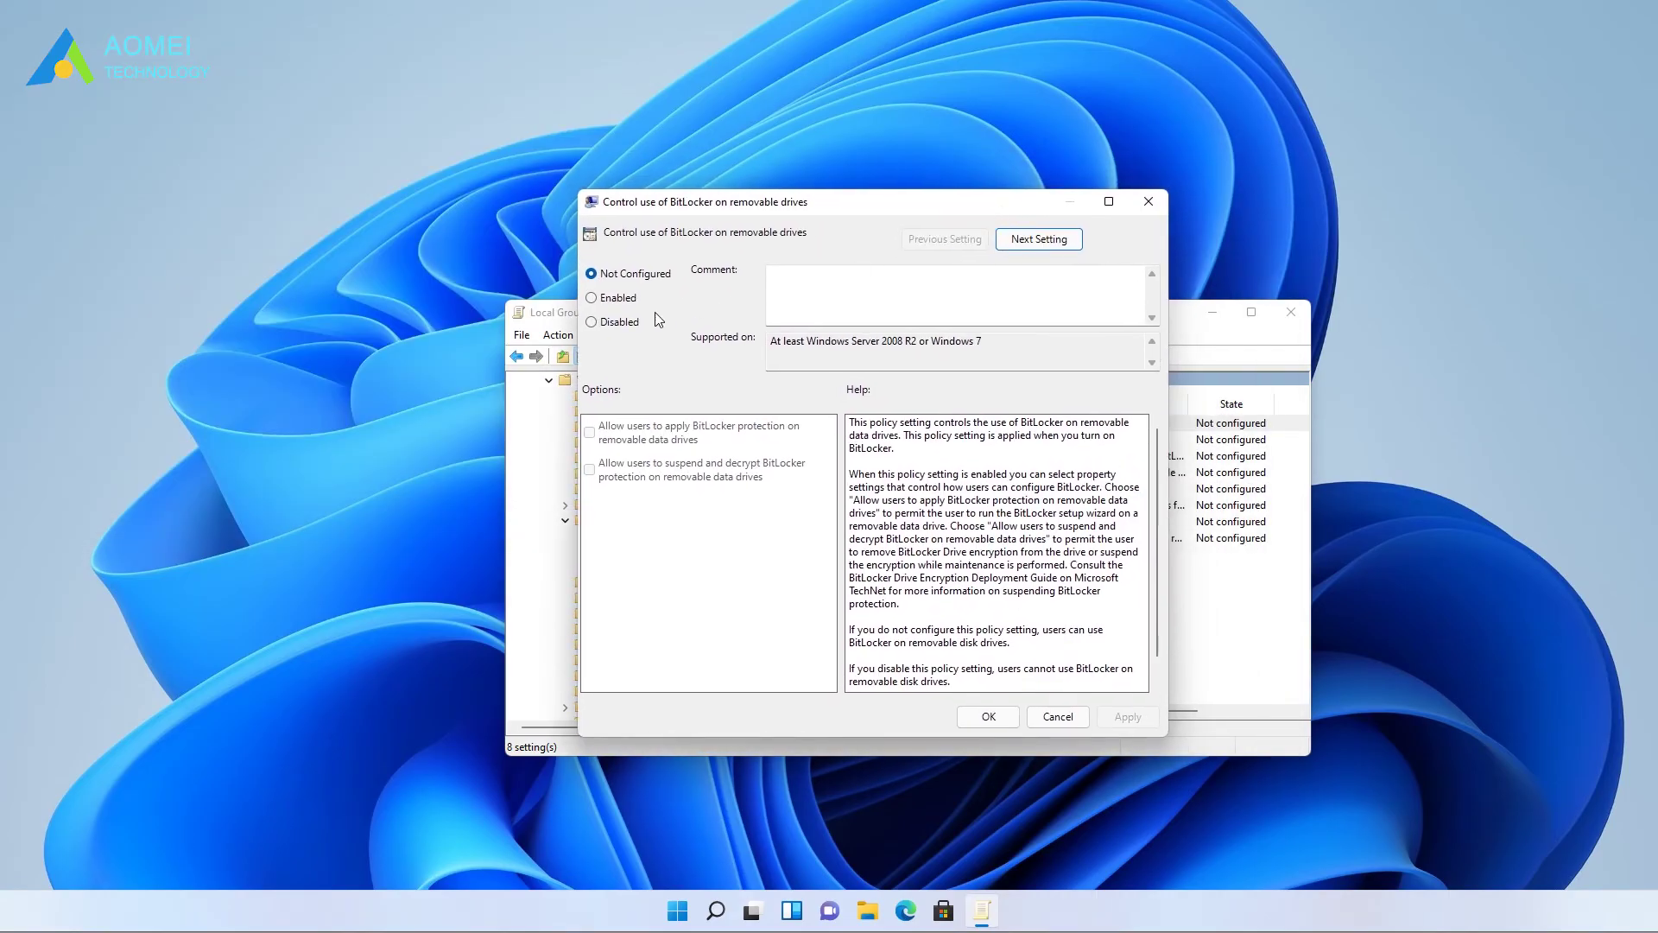
pyautogui.click(643, 320)
pyautogui.click(1131, 718)
pyautogui.click(989, 717)
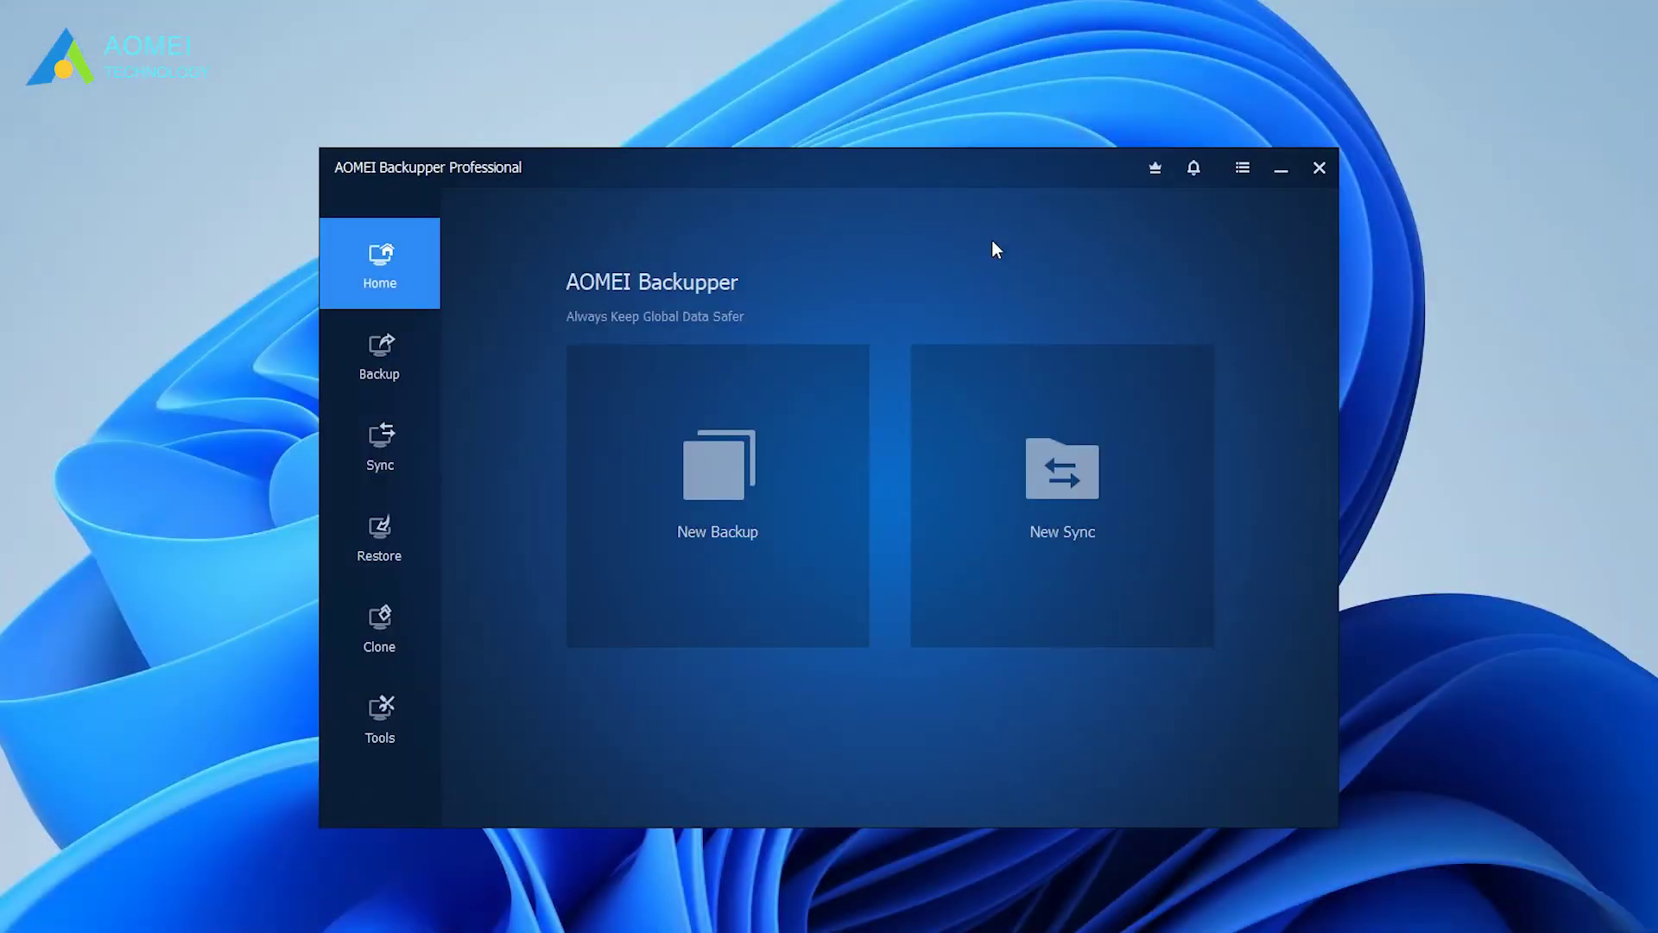
# Start a new File Backup and add the Music folder from New Volume (E:) as its source.
pyautogui.click(401, 391)
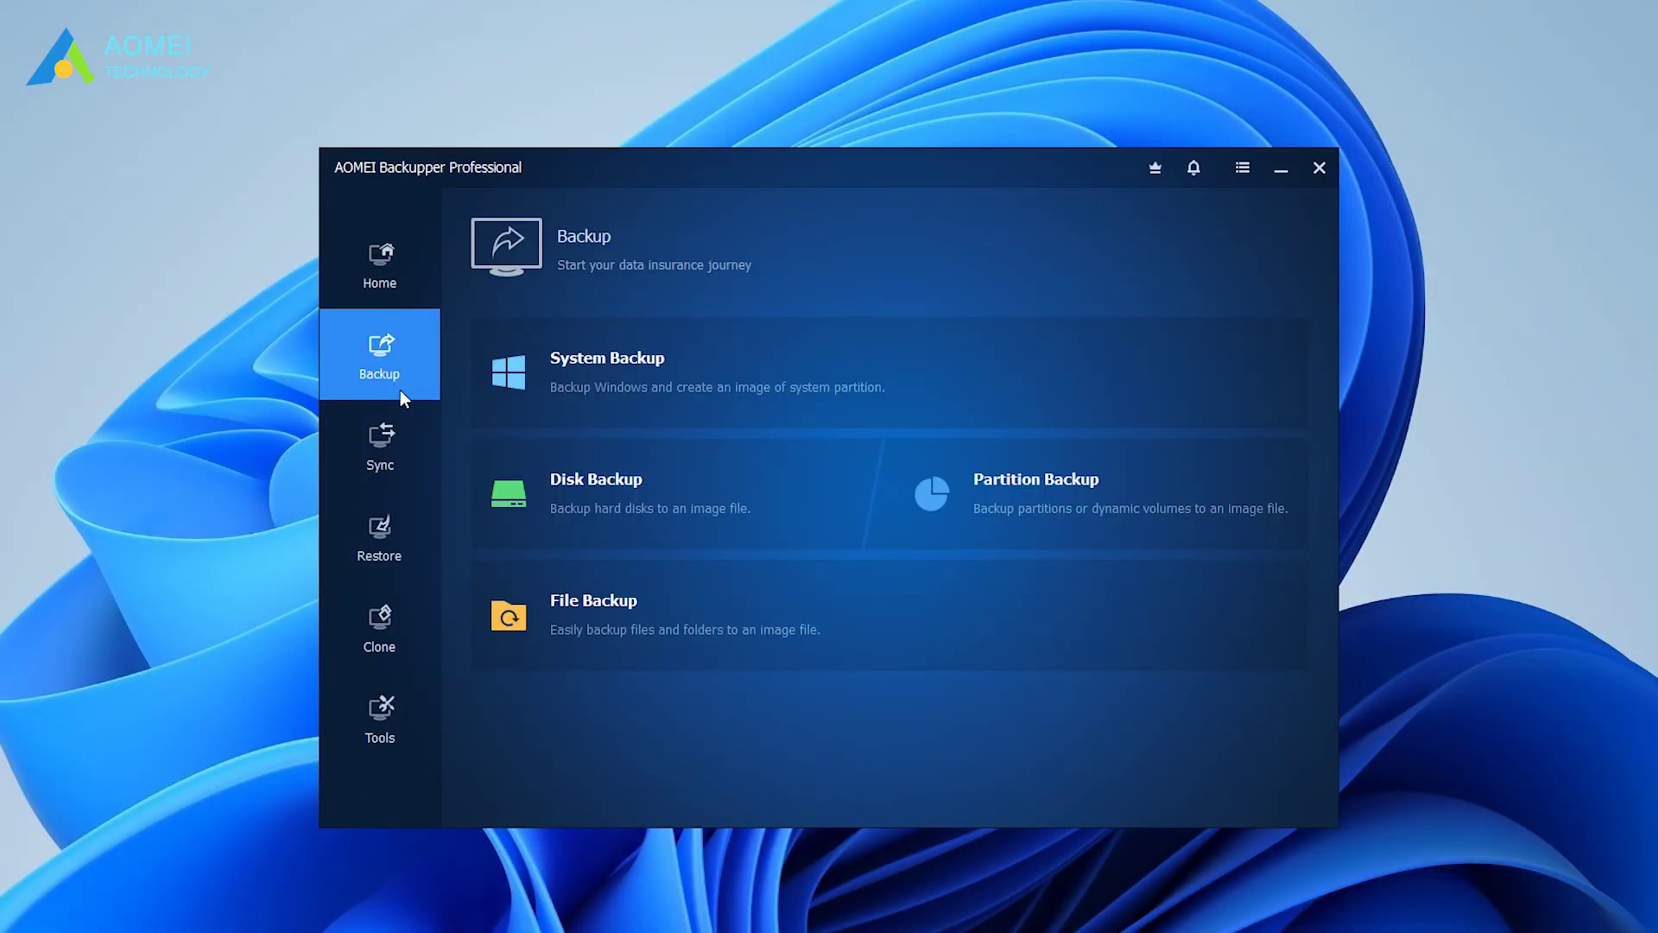
pyautogui.click(586, 622)
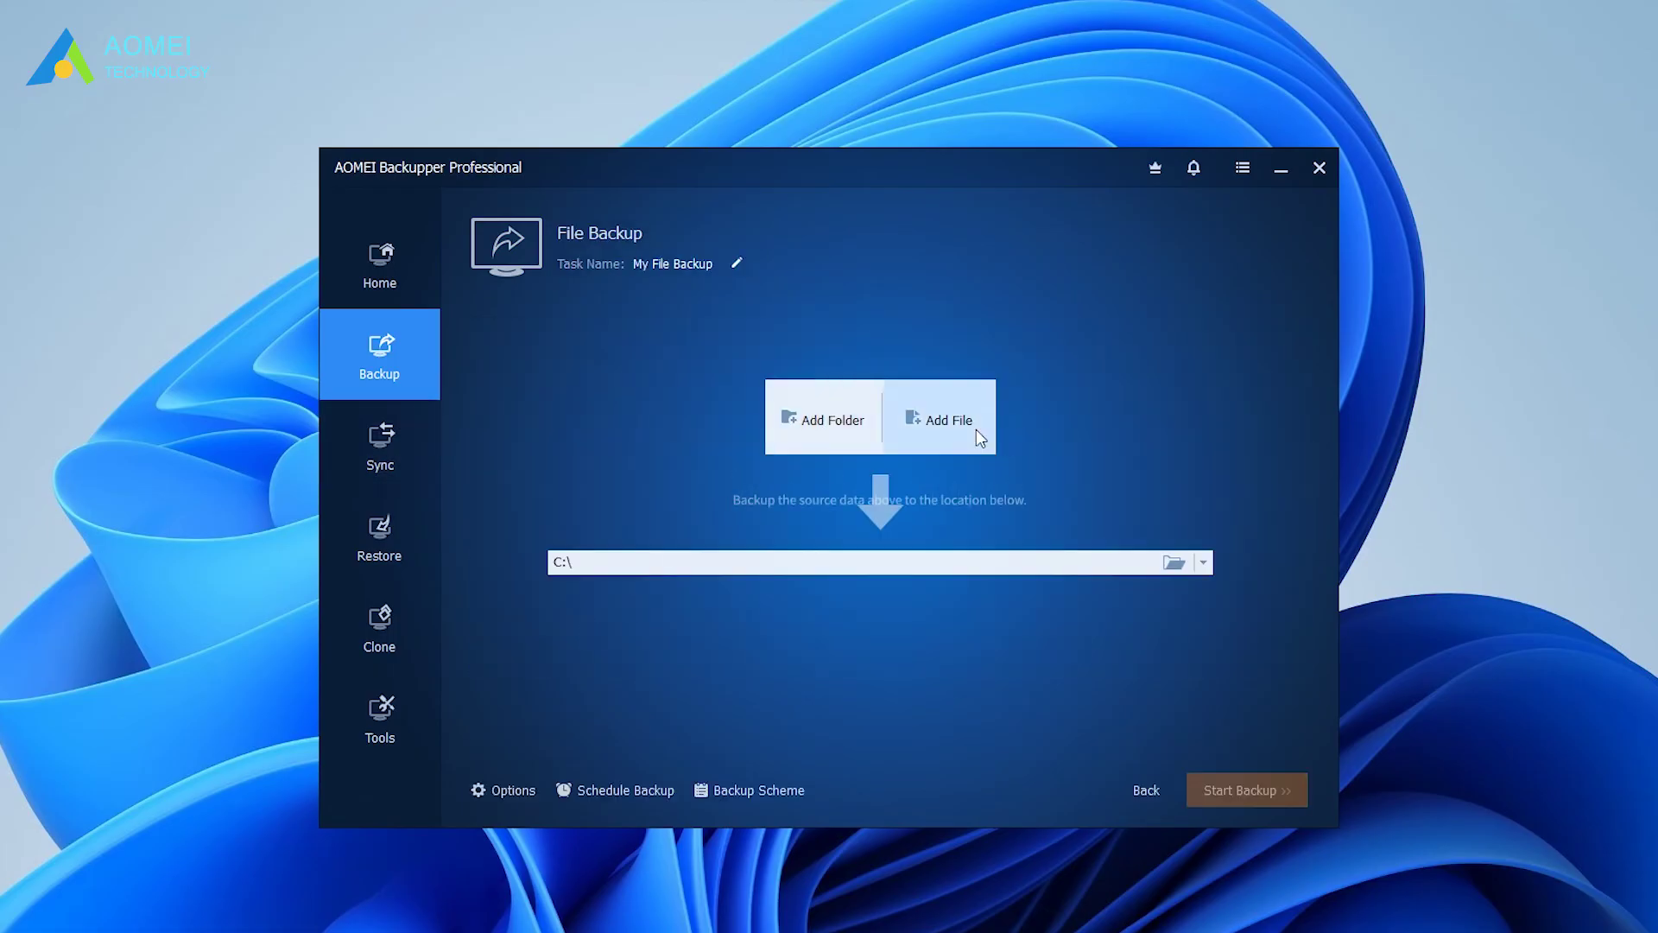
pyautogui.click(831, 431)
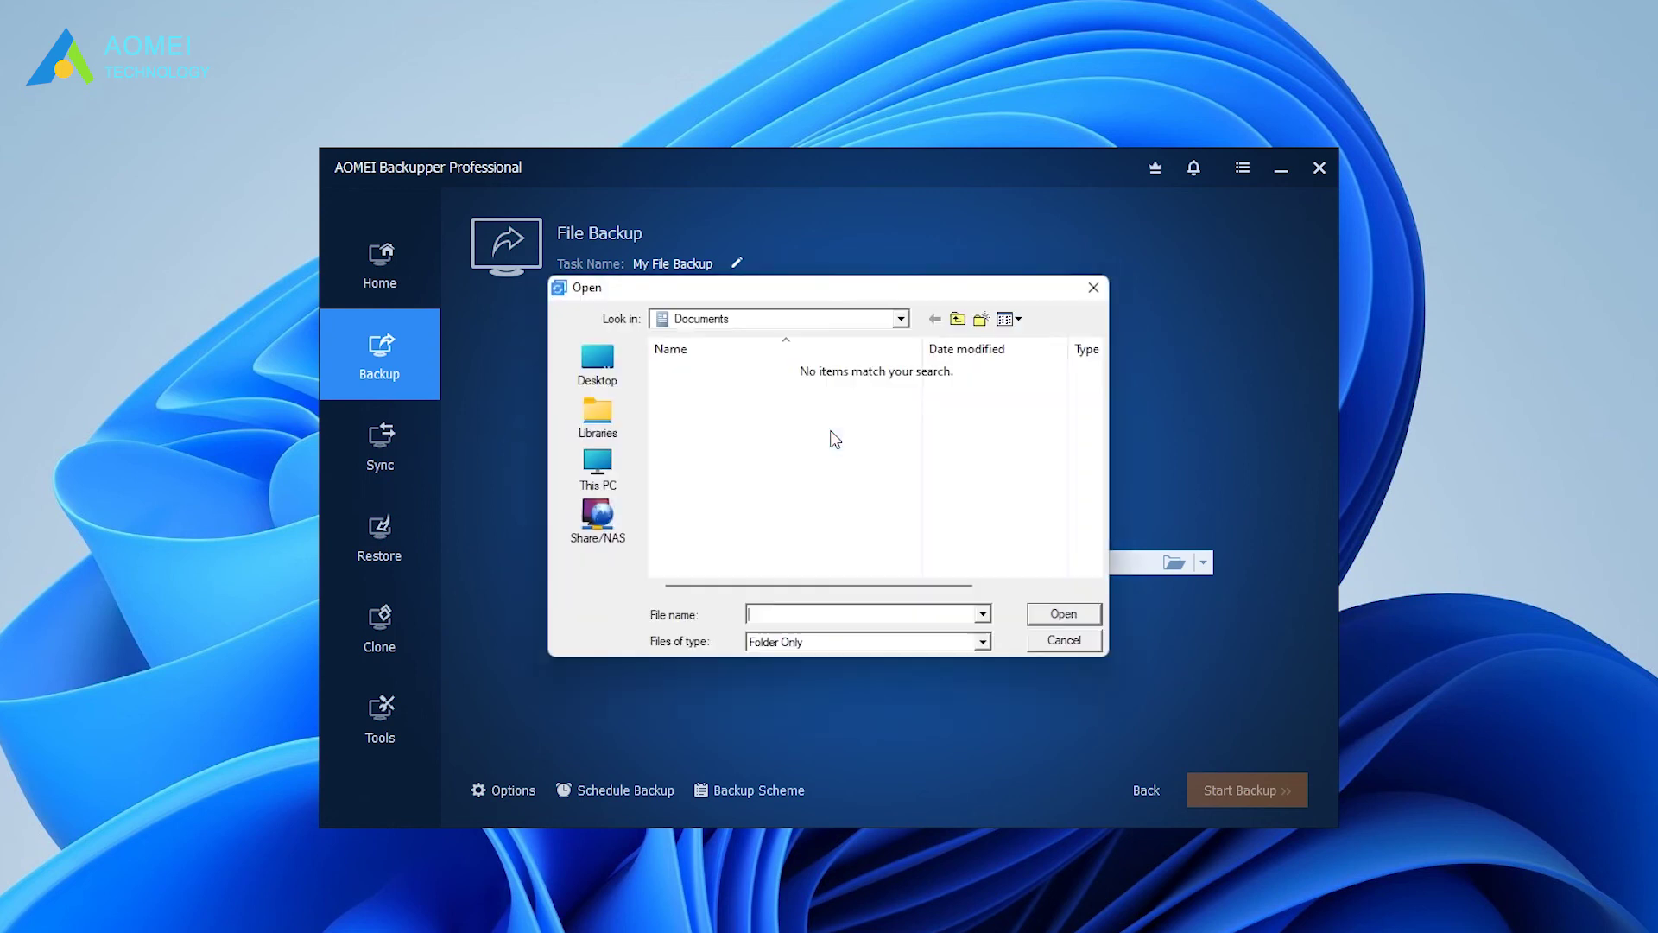
pyautogui.click(614, 488)
pyautogui.scroll(-5, 921, 485)
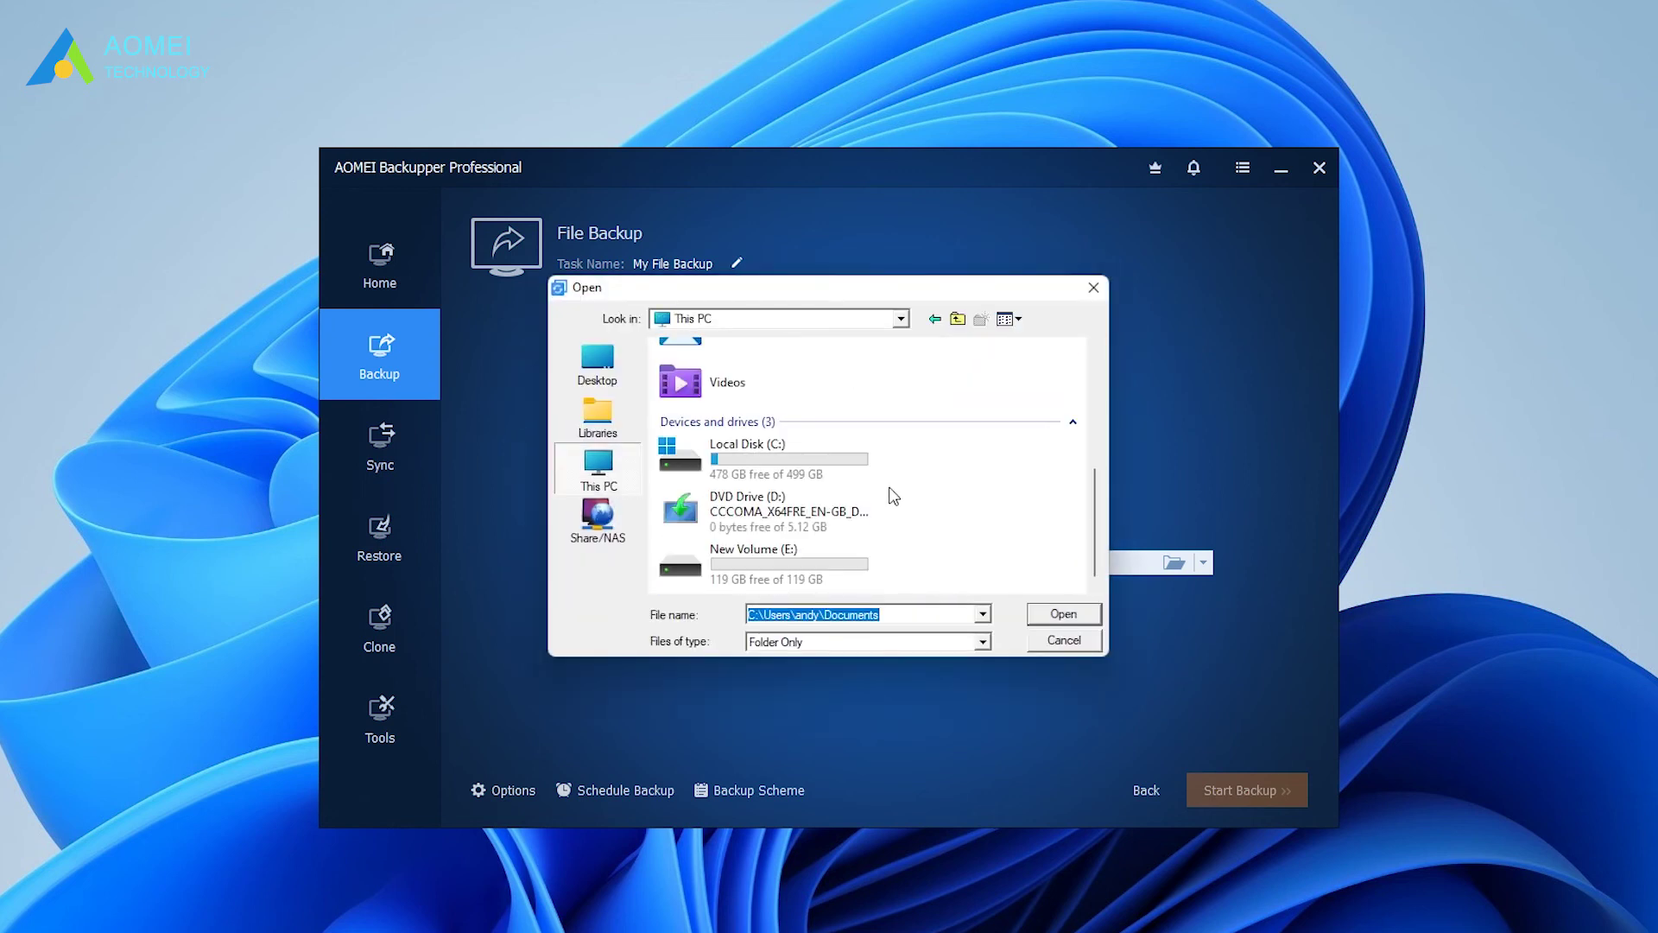
pyautogui.doubleClick(782, 557)
pyautogui.click(775, 373)
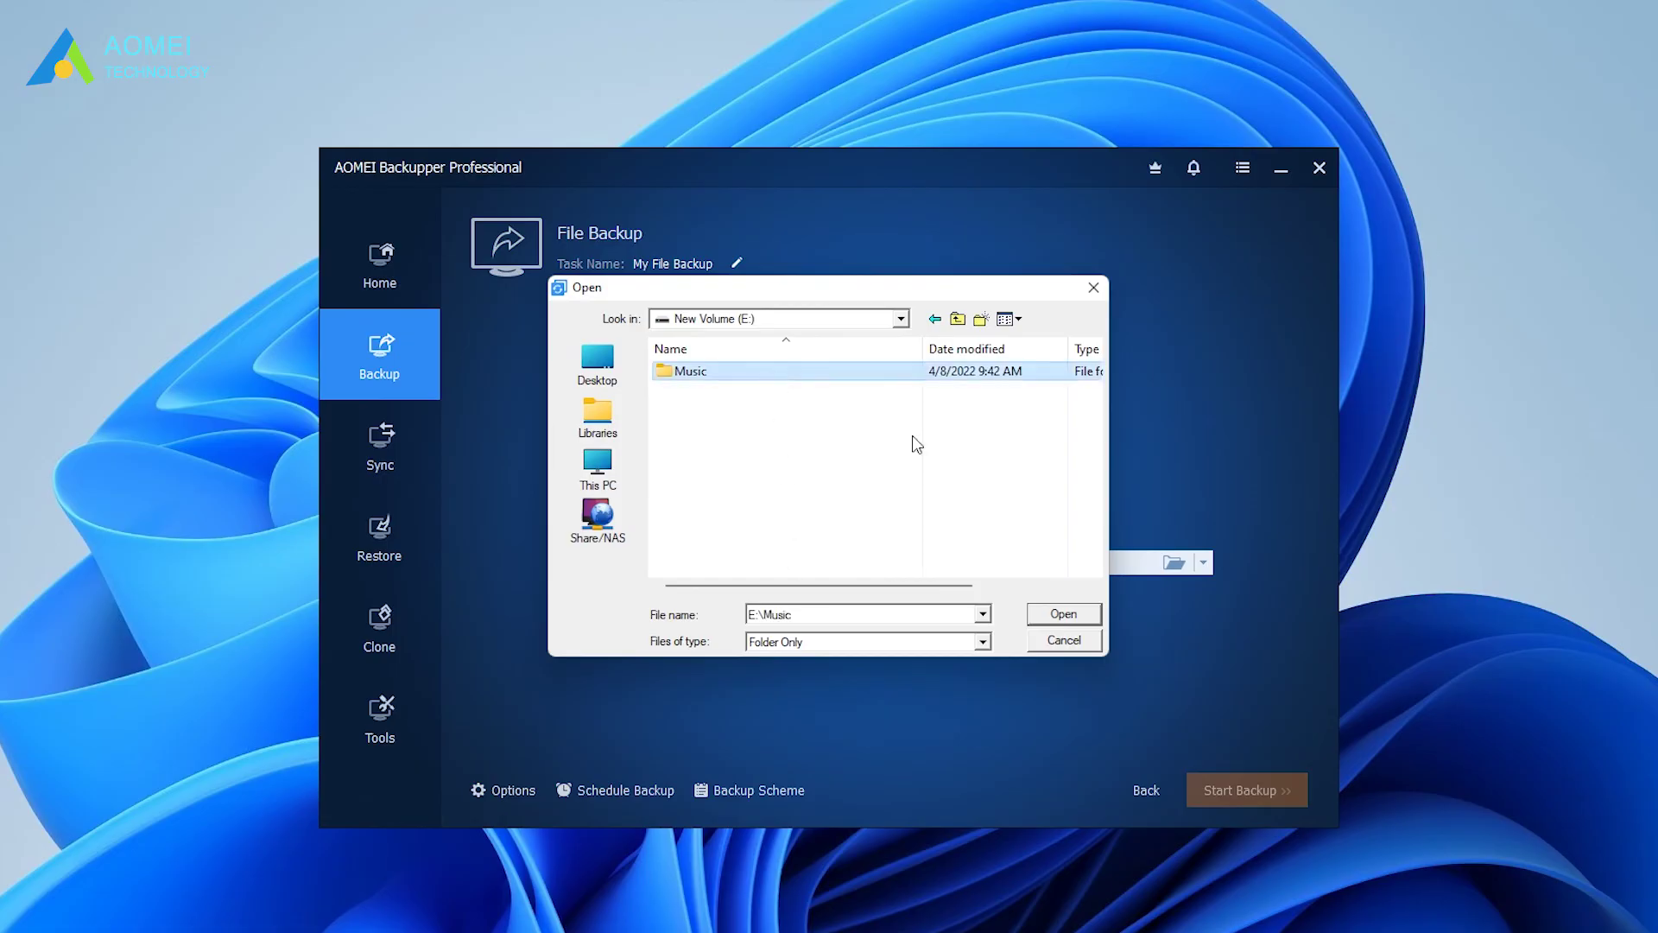
pyautogui.click(1062, 614)
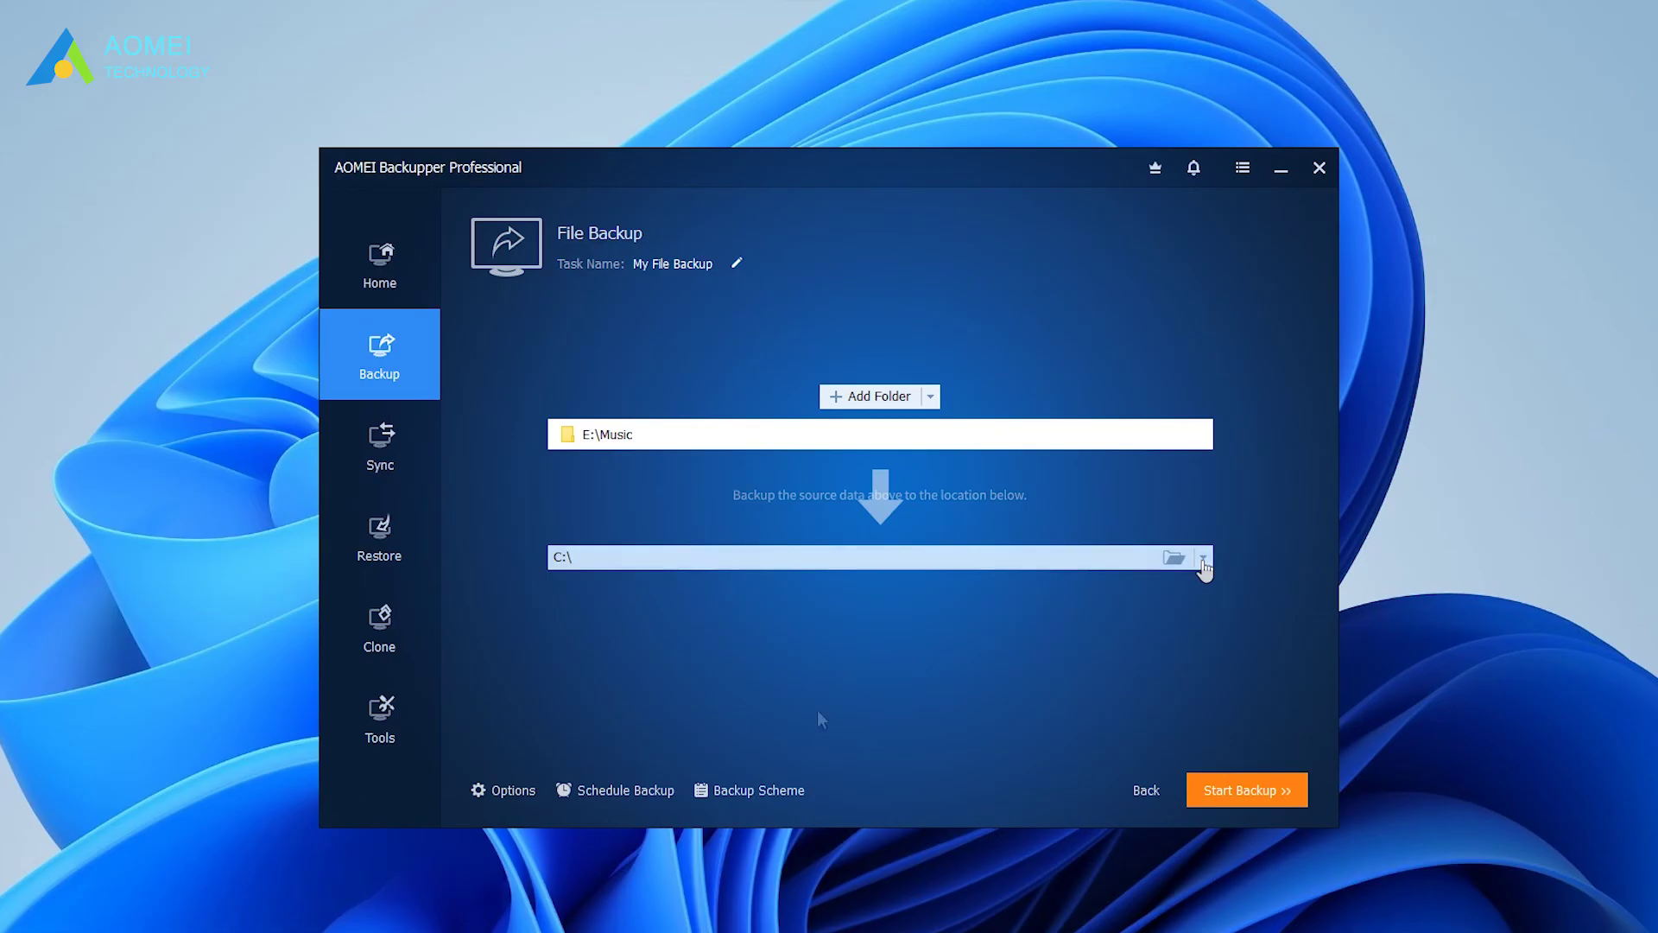
# Enable backup encryption with a confirmed password, then start backing up E:\Music to C:\.
pyautogui.click(526, 791)
pyautogui.click(1207, 445)
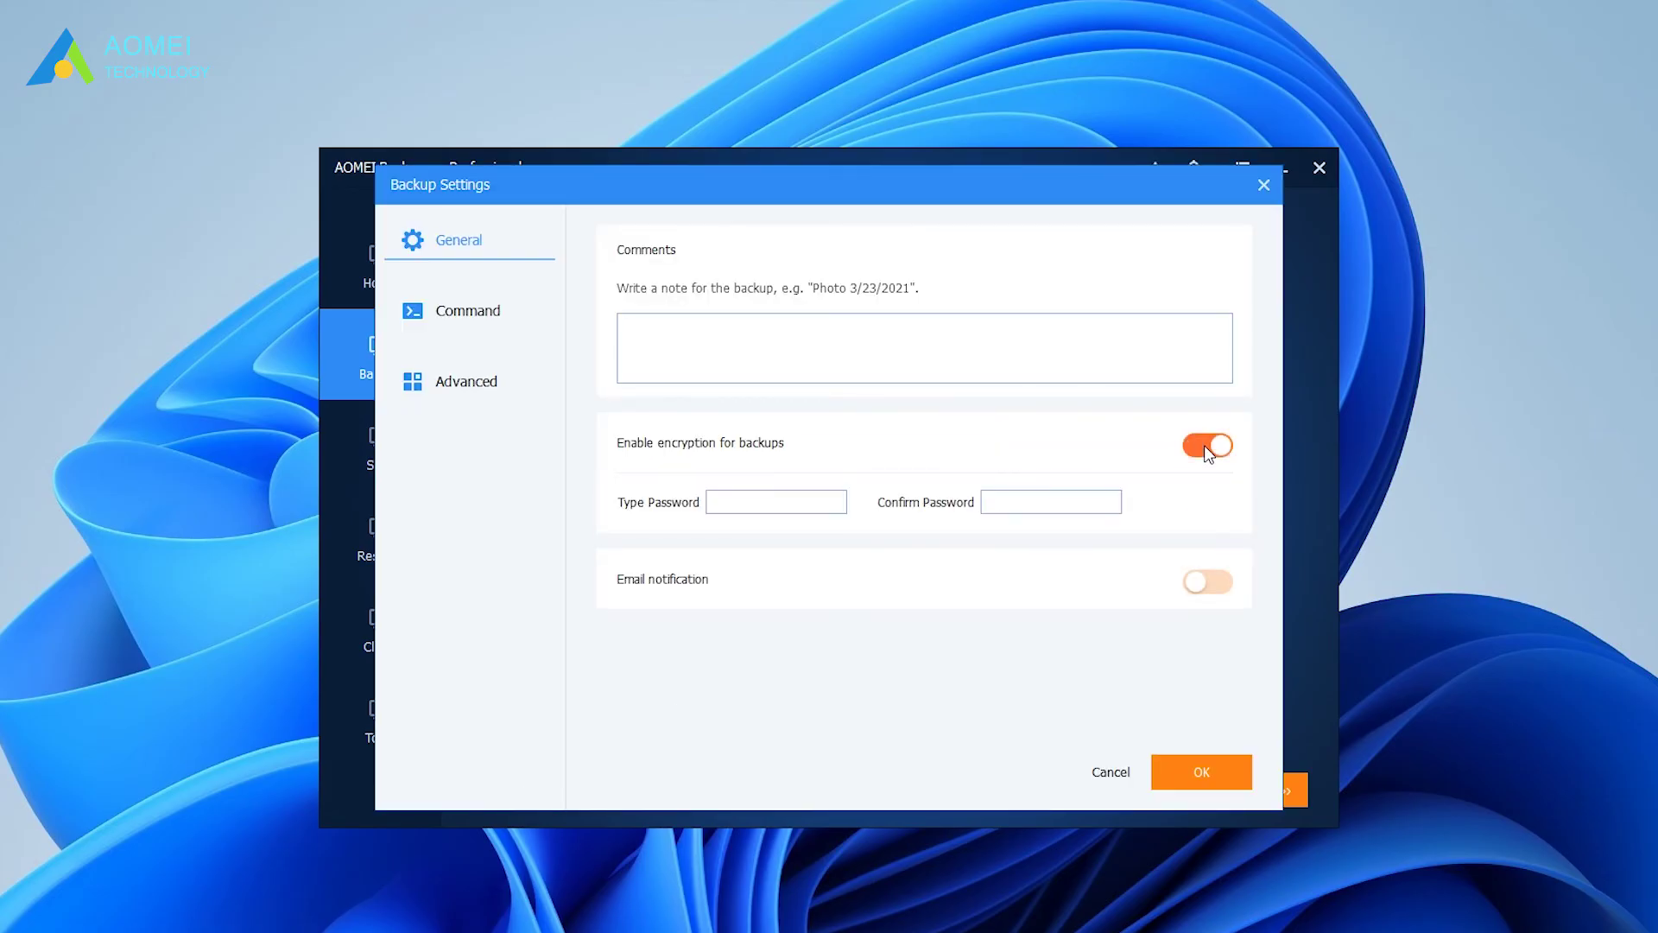
pyautogui.click(791, 509)
pyautogui.write('********')
pyautogui.click(1067, 503)
pyautogui.write('********')
pyautogui.click(1197, 772)
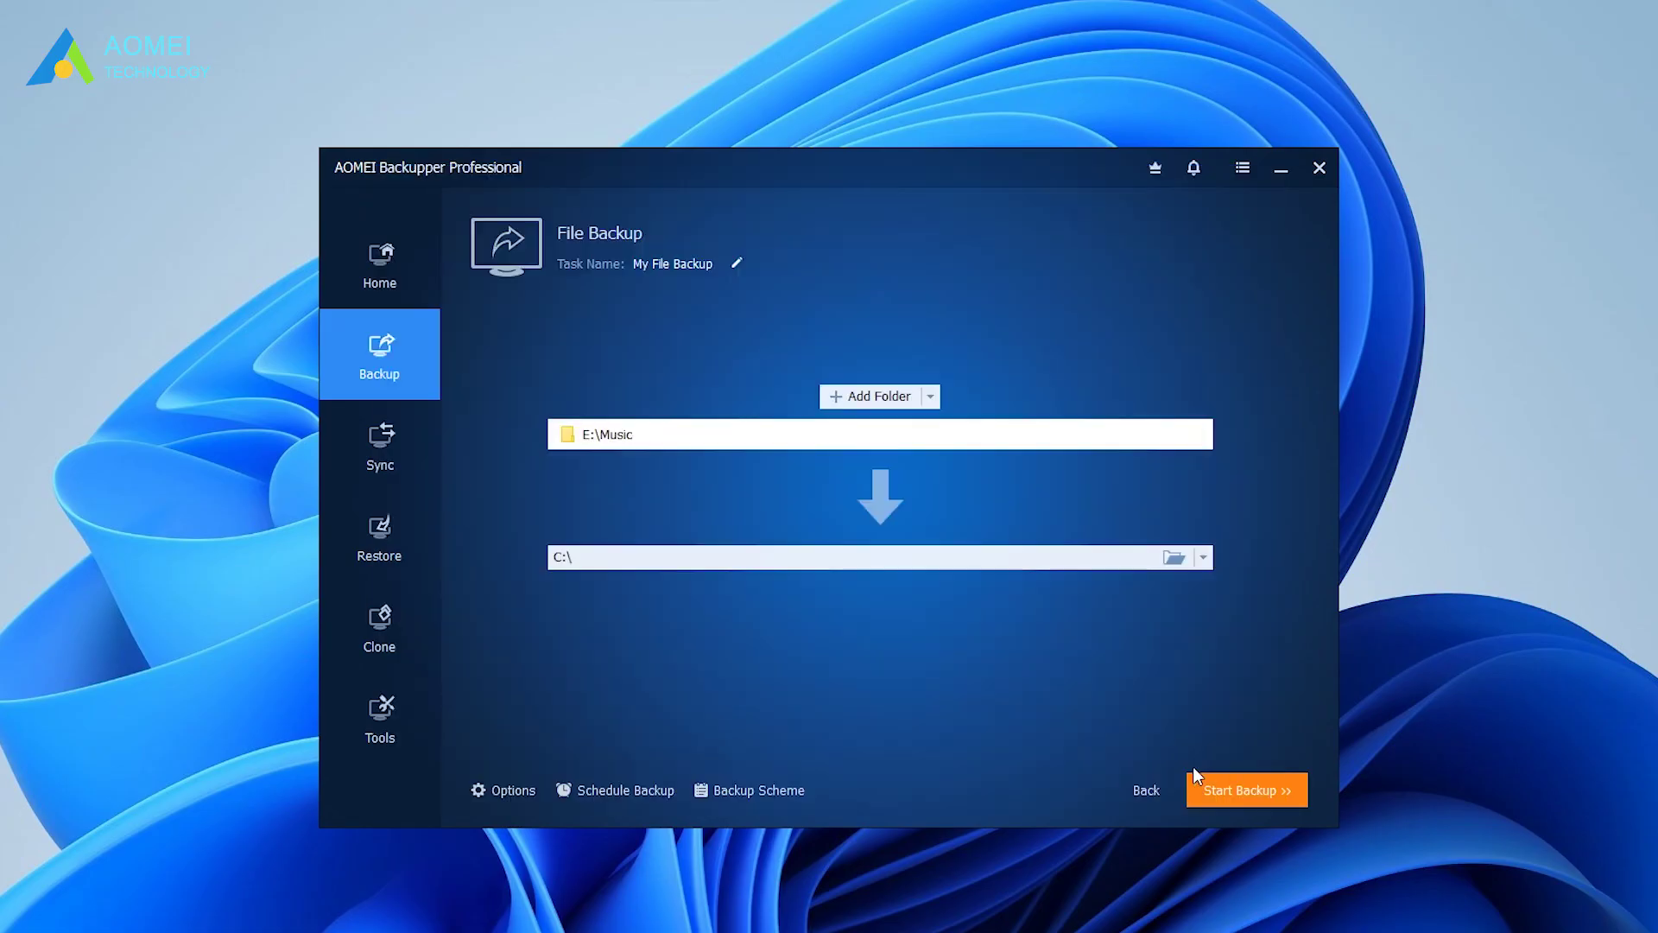
pyautogui.click(1257, 786)
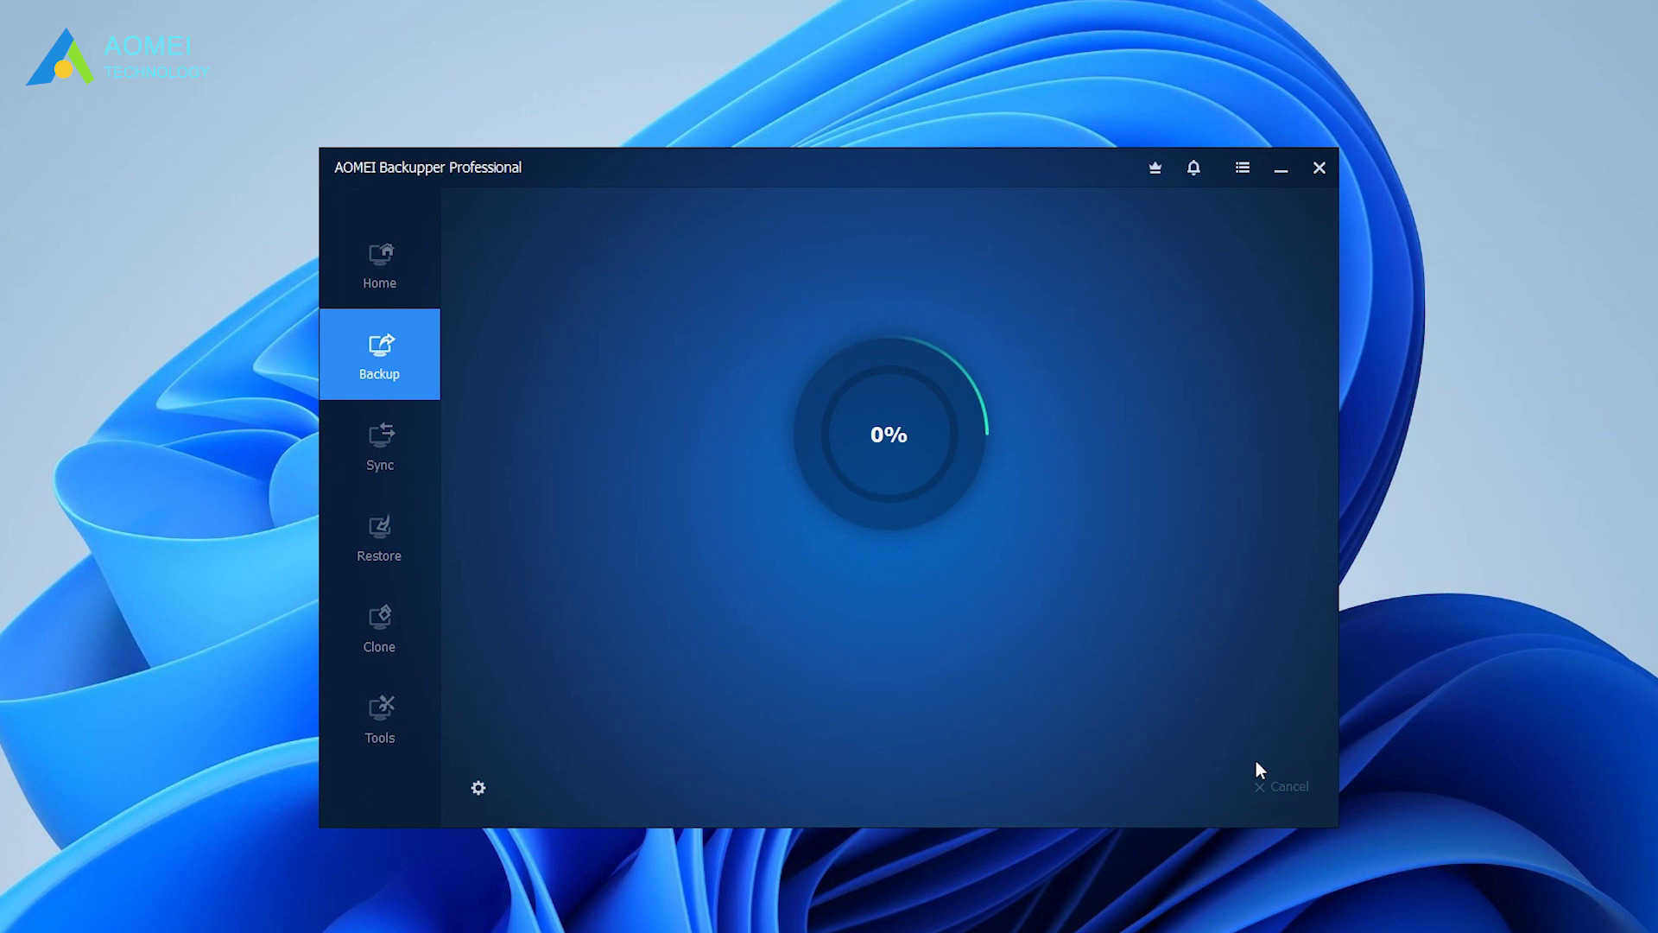